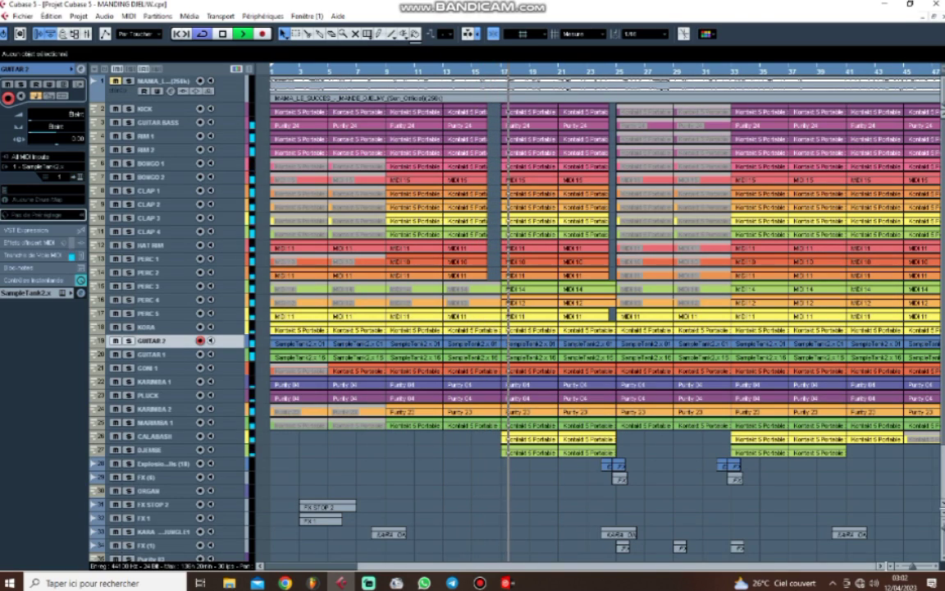
# Play the soloed KICK track and examine its first part in the Key Editor
pyautogui.press('space')
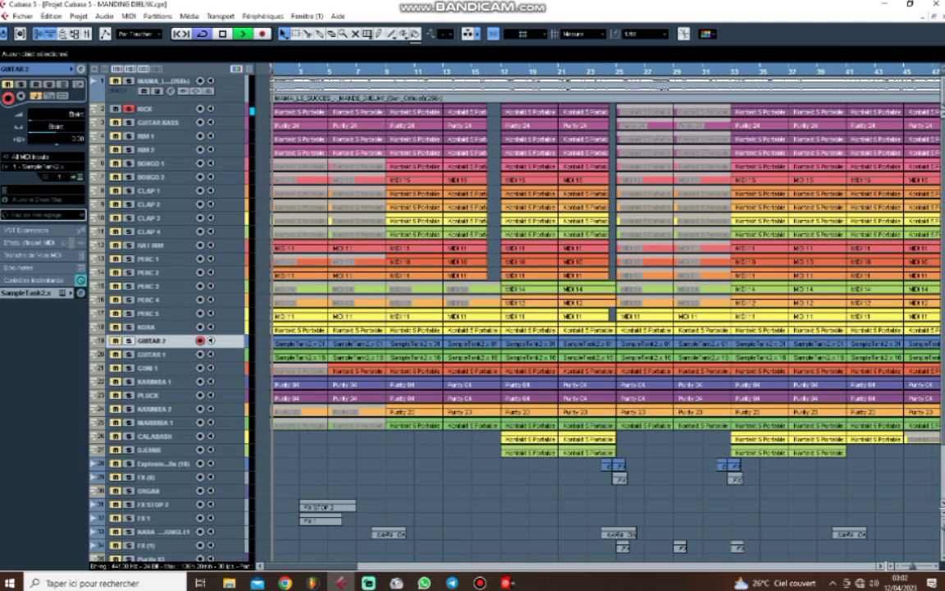
pyautogui.doubleClick(301, 111)
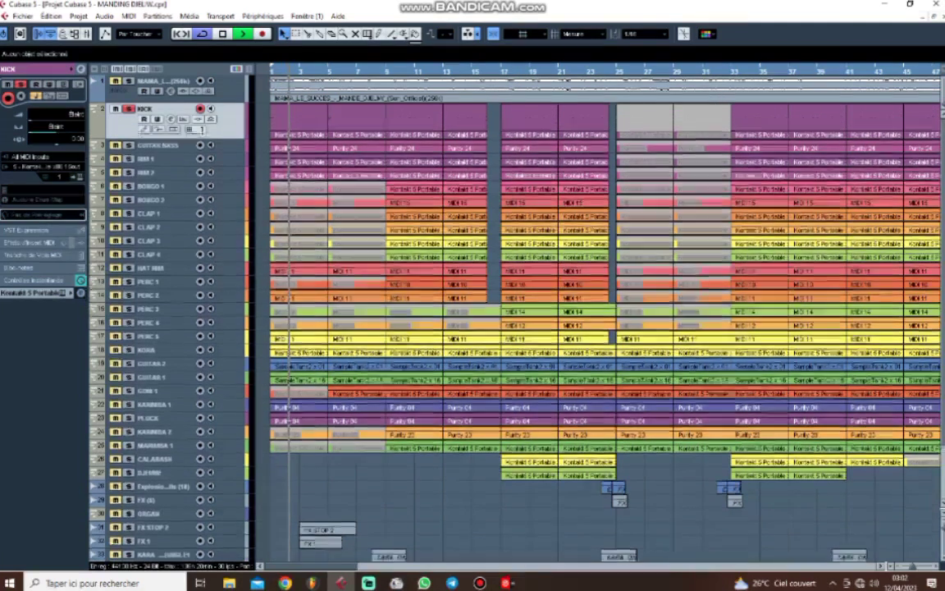
pyautogui.scroll(-3, 275, 127)
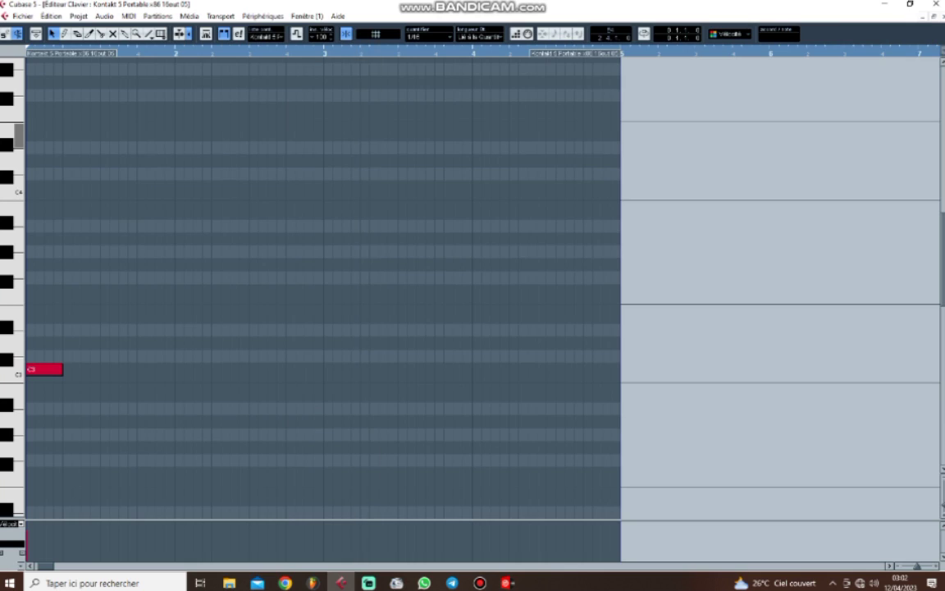
pyautogui.press('Return')
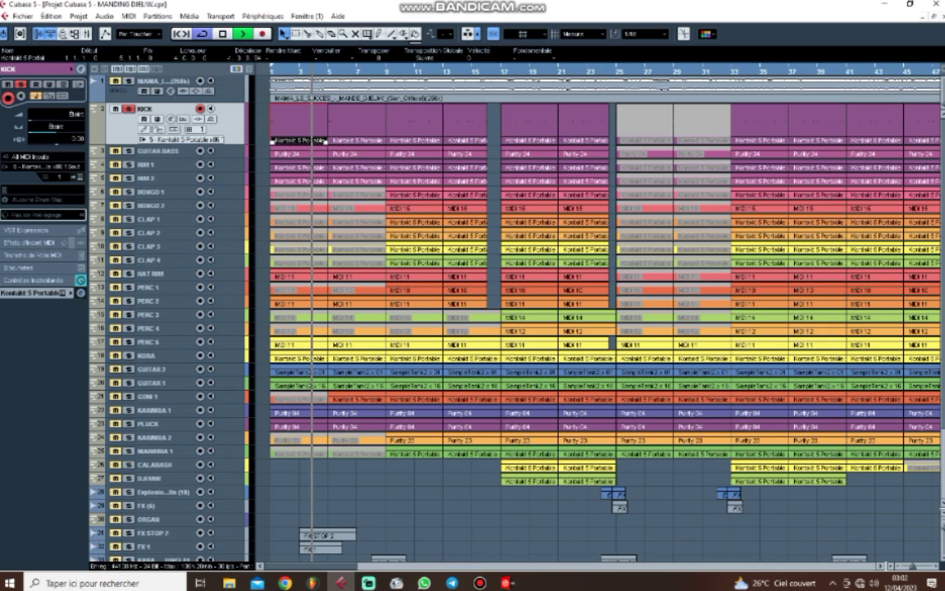
# Play from bar 9 and examine the KICK part starting there in the Key Editor
pyautogui.click(494, 159)
pyautogui.press('h')
pyautogui.press('h')
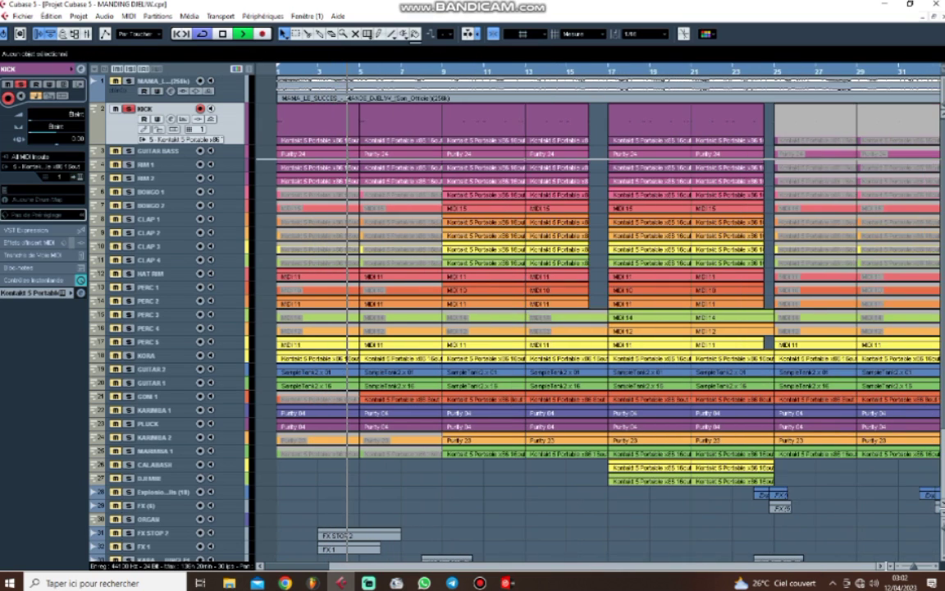
pyautogui.press('h')
pyautogui.press('h')
pyautogui.press('h')
pyautogui.press('h')
pyautogui.hscroll(3, 599, 315)
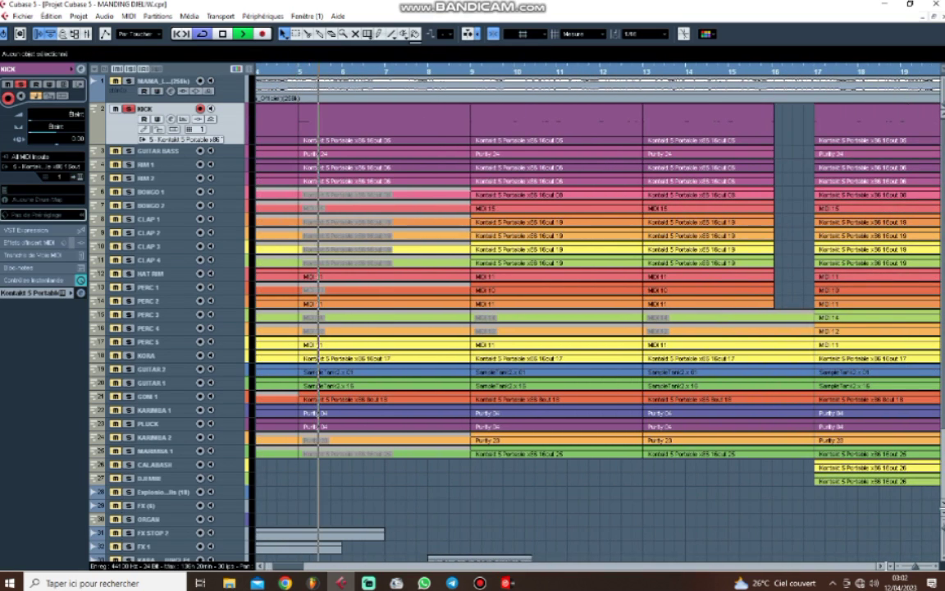
pyautogui.click(472, 71)
pyautogui.doubleClick(525, 122)
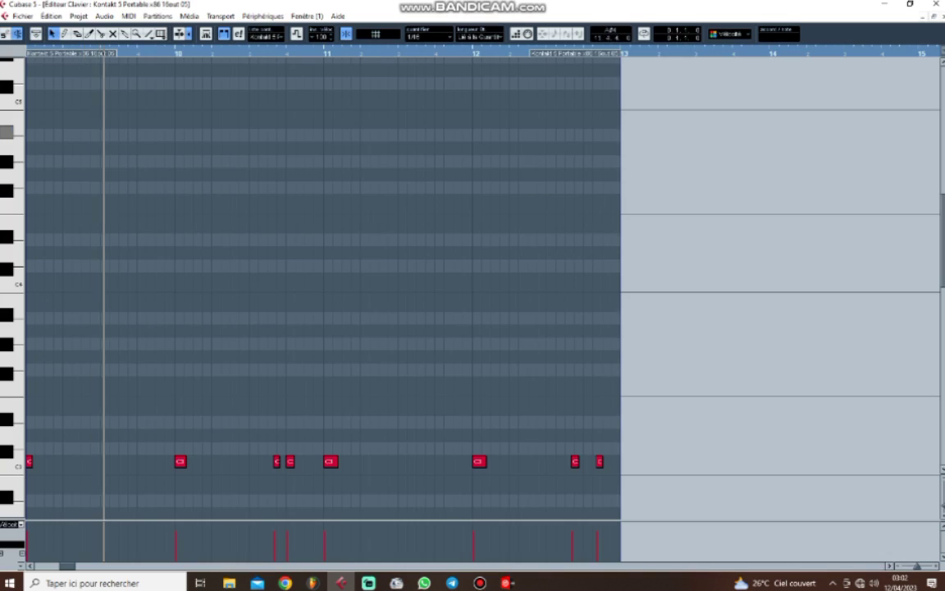
pyautogui.scroll(-2, 361, 207)
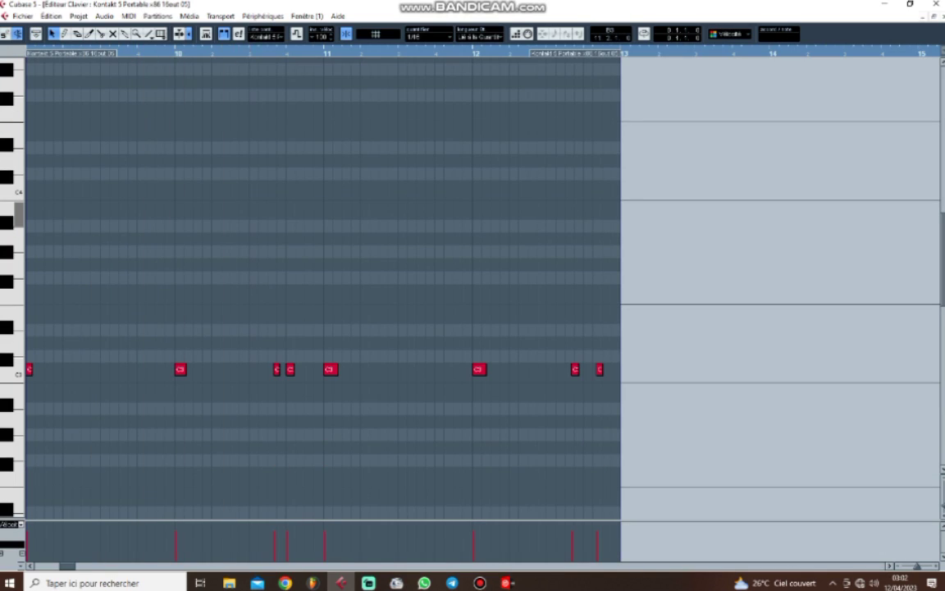
# Set the quantize value to 1/8 Triolet and close the Key Editor
pyautogui.click(429, 36)
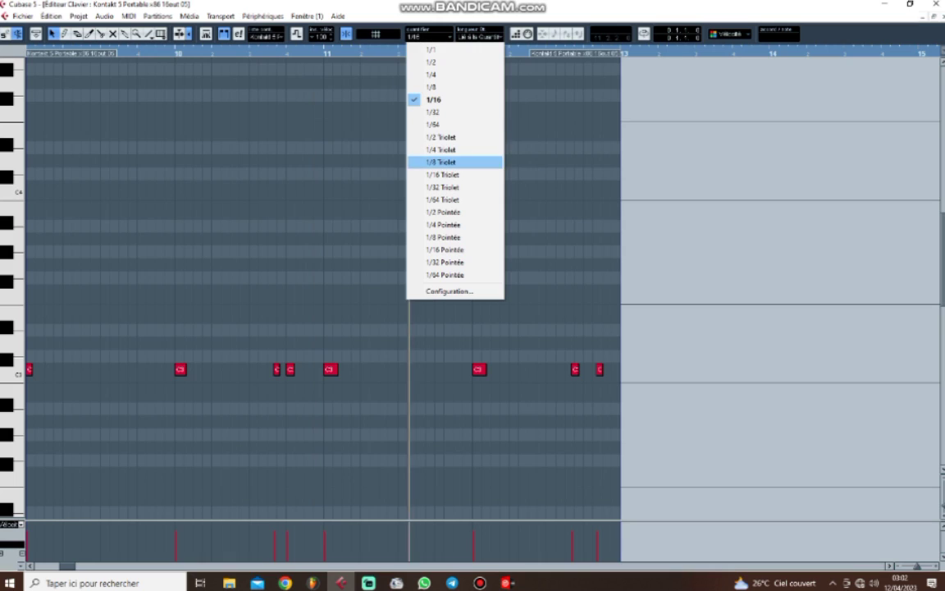
pyautogui.click(427, 162)
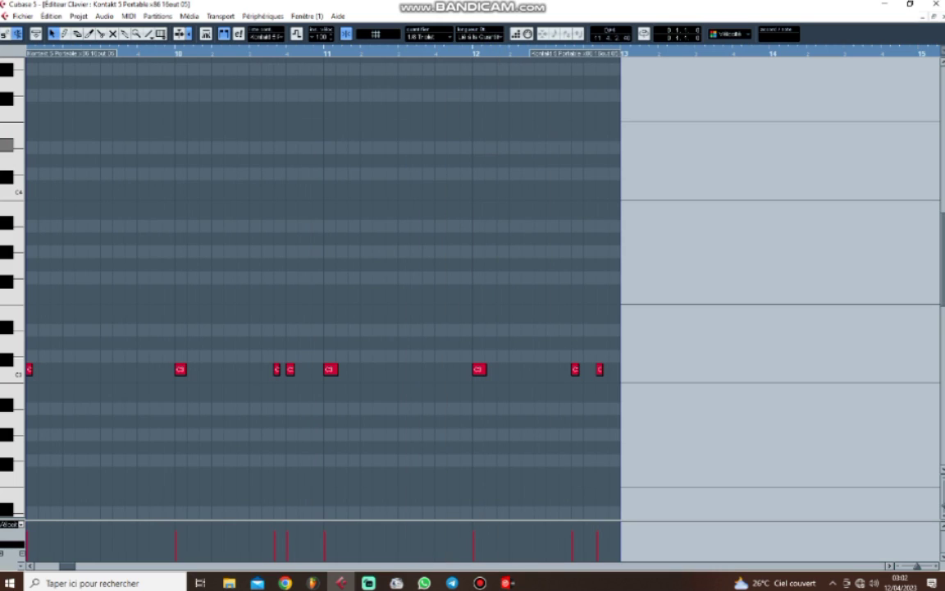
pyautogui.press('Return')
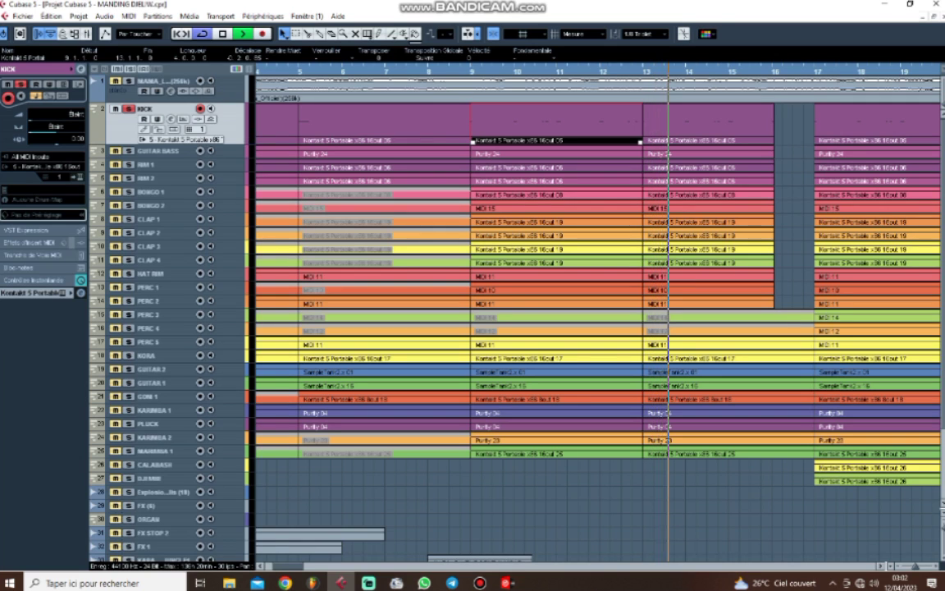
# Solo the GUITAR BASS track alongside KICK and select it in the track list
pyautogui.click(129, 151)
pyautogui.press('space')
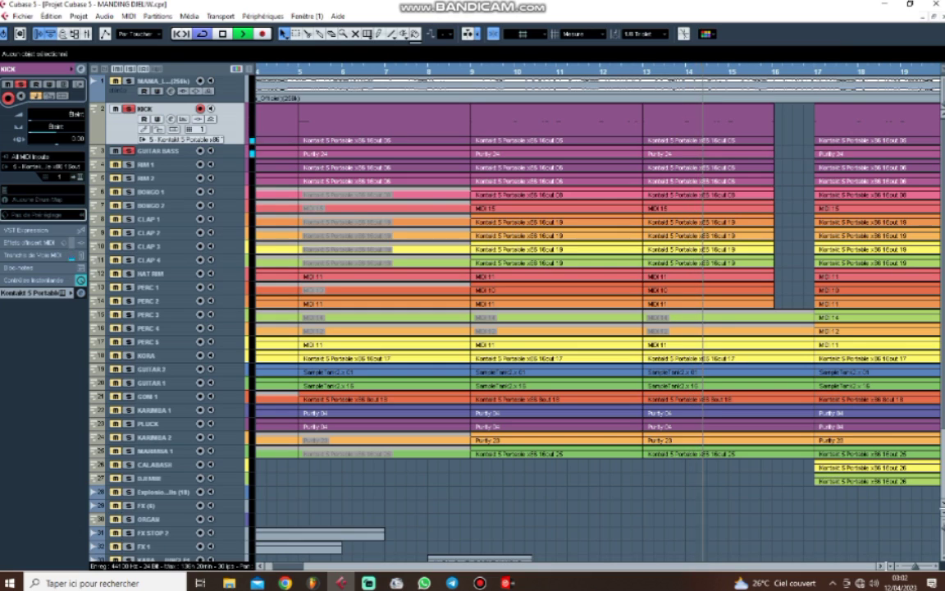
pyautogui.press('g')
pyautogui.press('g')
pyautogui.press('g')
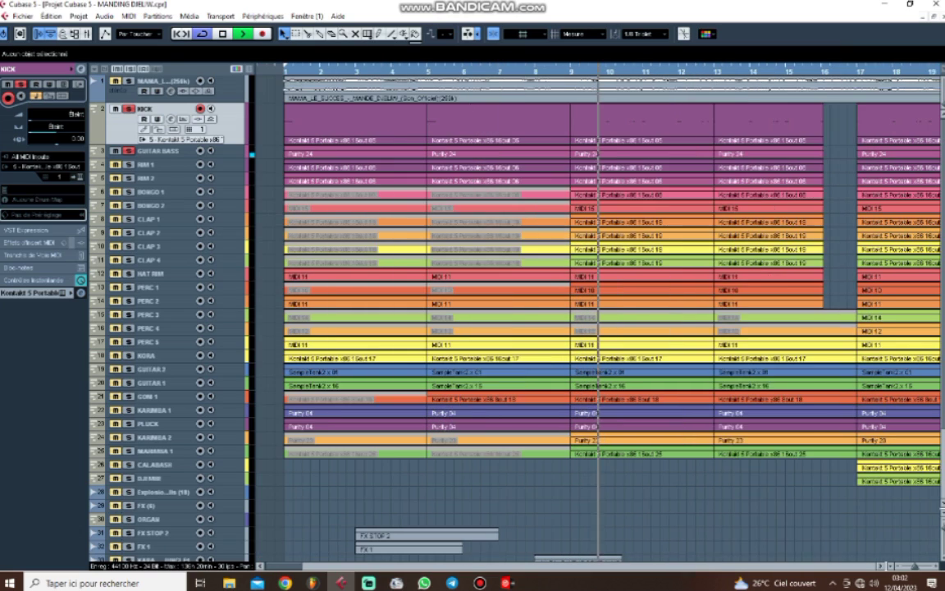
pyautogui.click(160, 151)
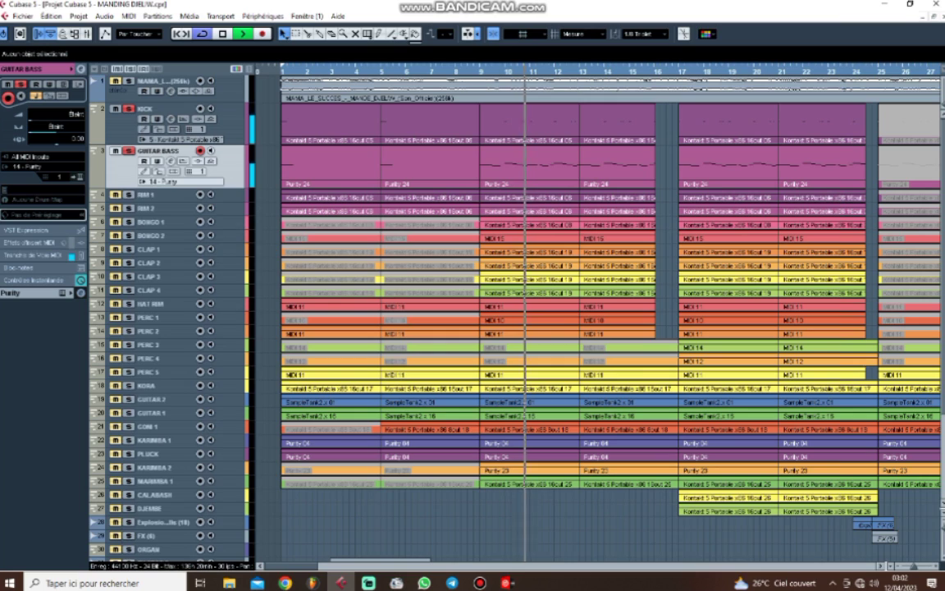
# Select the tracks from RIM 1 down to Purity 03 and reduce their height
pyautogui.click(166, 195)
pyautogui.scroll(-5, 517, 320)
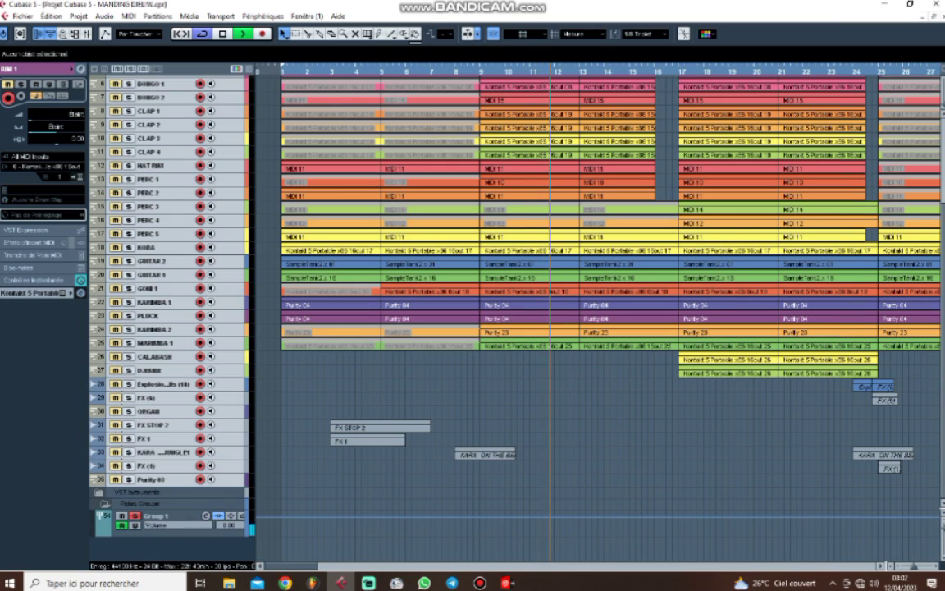
pyautogui.hotkey('alt', 'Up')
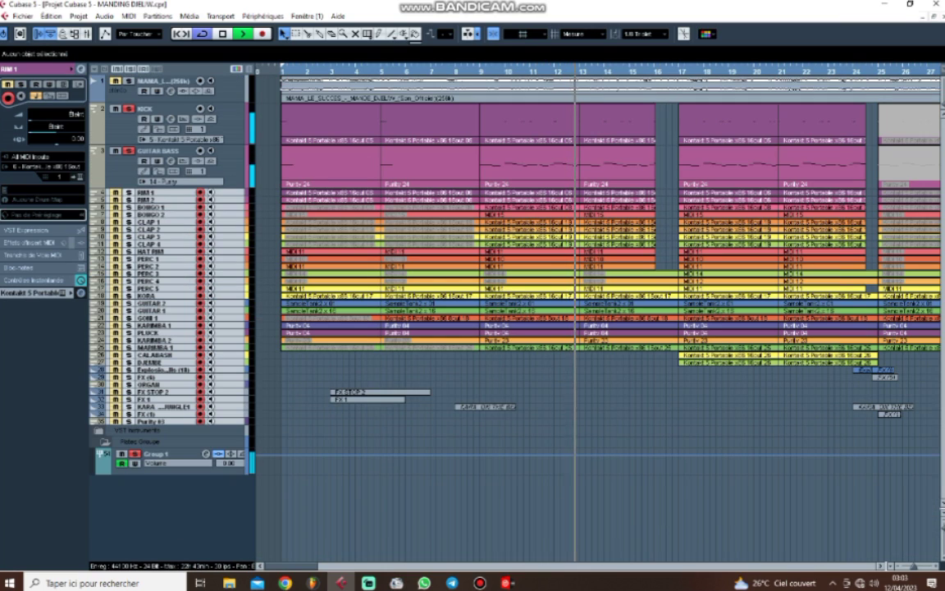
# Examine the GUITAR BASS parts starting at bars 1 and 9 in the Key Editor during playback
pyautogui.doubleClick(301, 160)
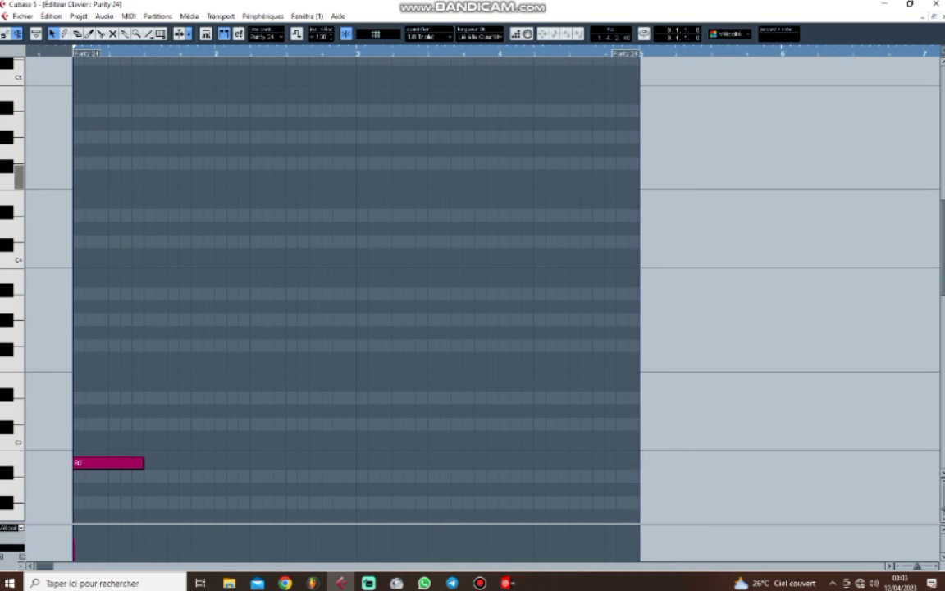
pyautogui.press('Return')
pyautogui.press('space')
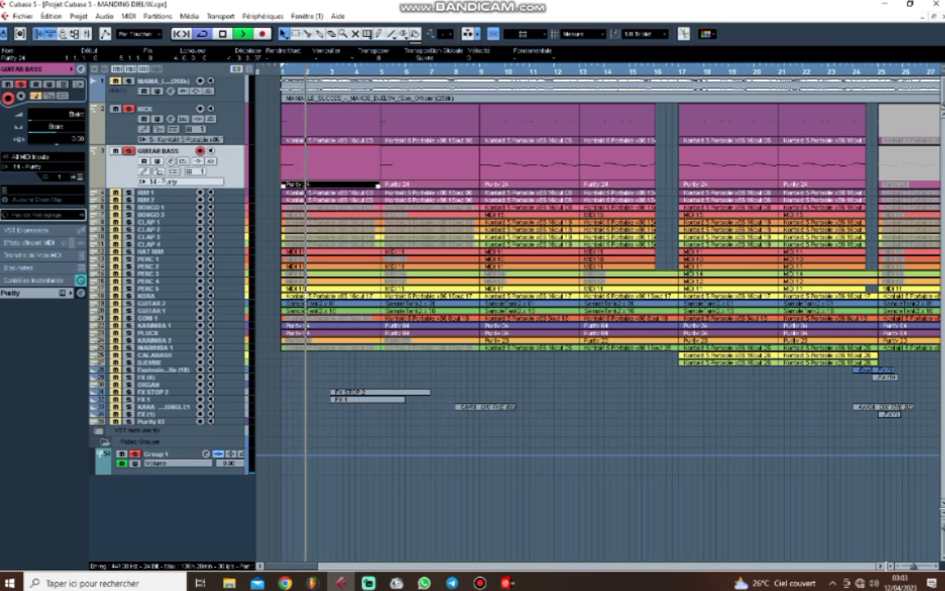
pyautogui.press('Return')
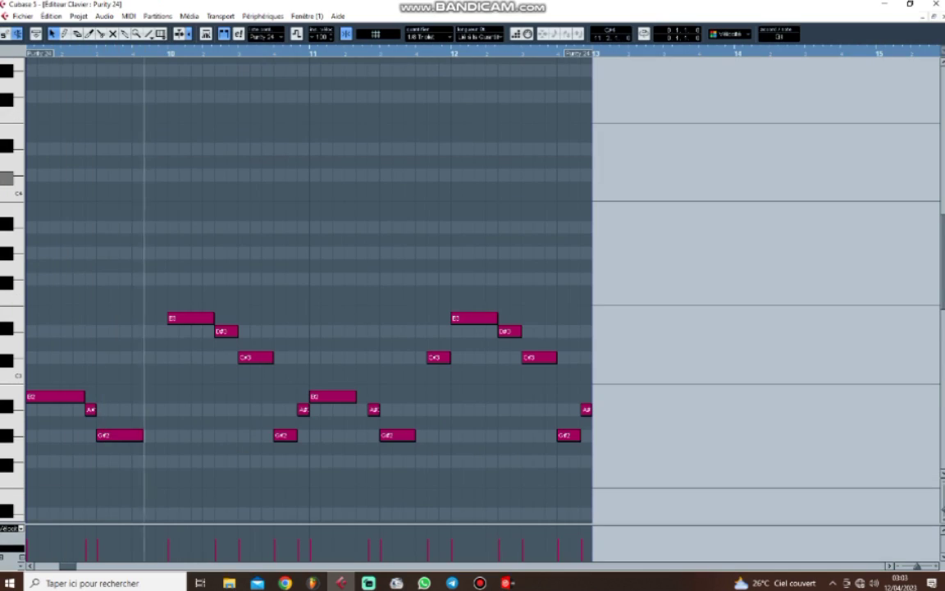
pyautogui.scroll(-3, 348, 175)
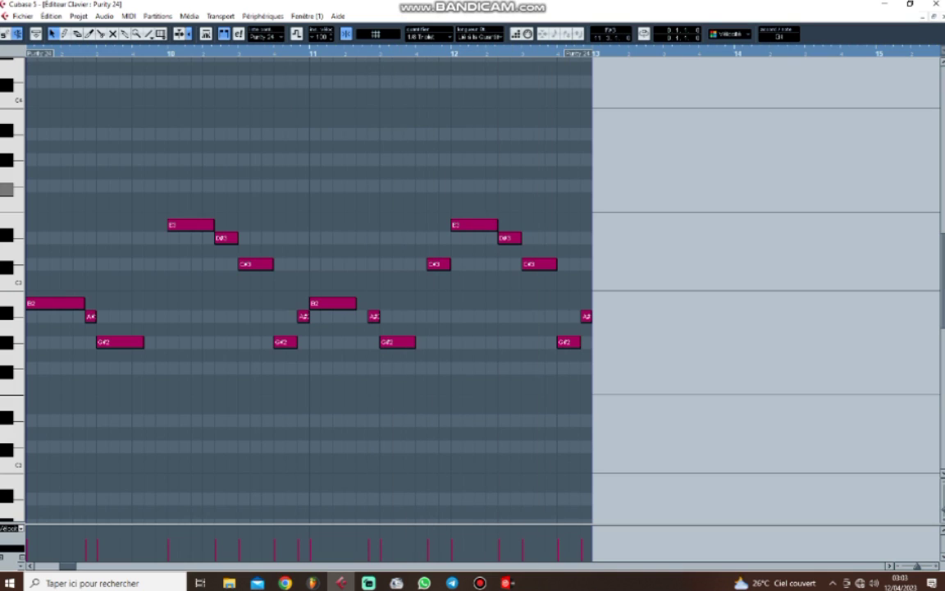
pyautogui.press('Return')
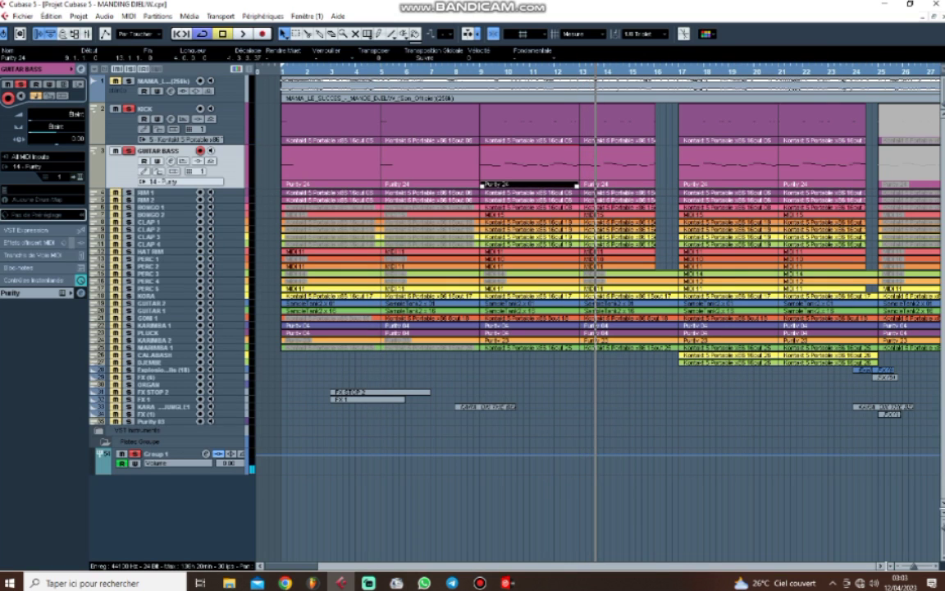
# Collapse the GUITAR BASS track's height, and solo and enlarge the RIM 1 track with playback running
pyautogui.moveTo(165, 189); pyautogui.dragTo(165, 152)
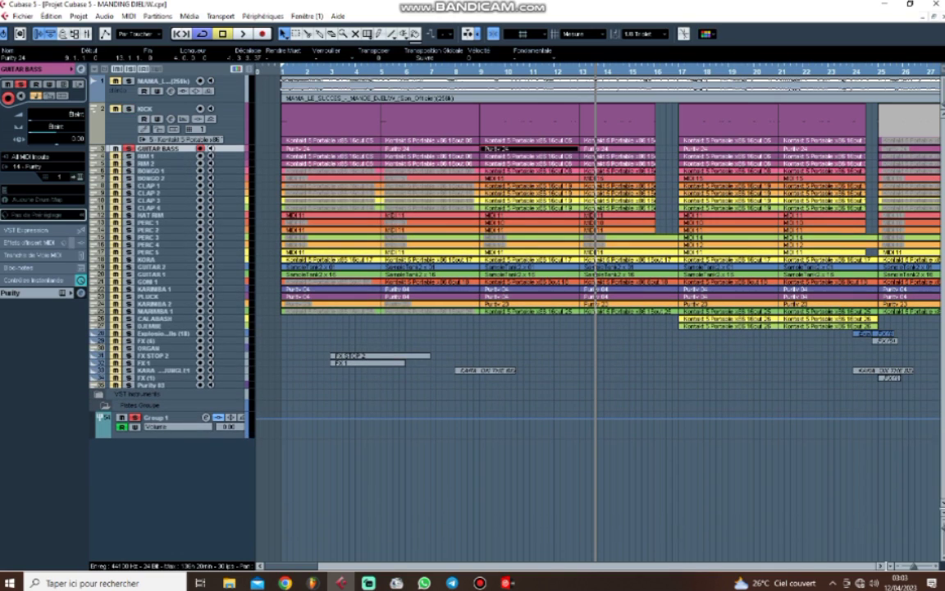
pyautogui.press('space')
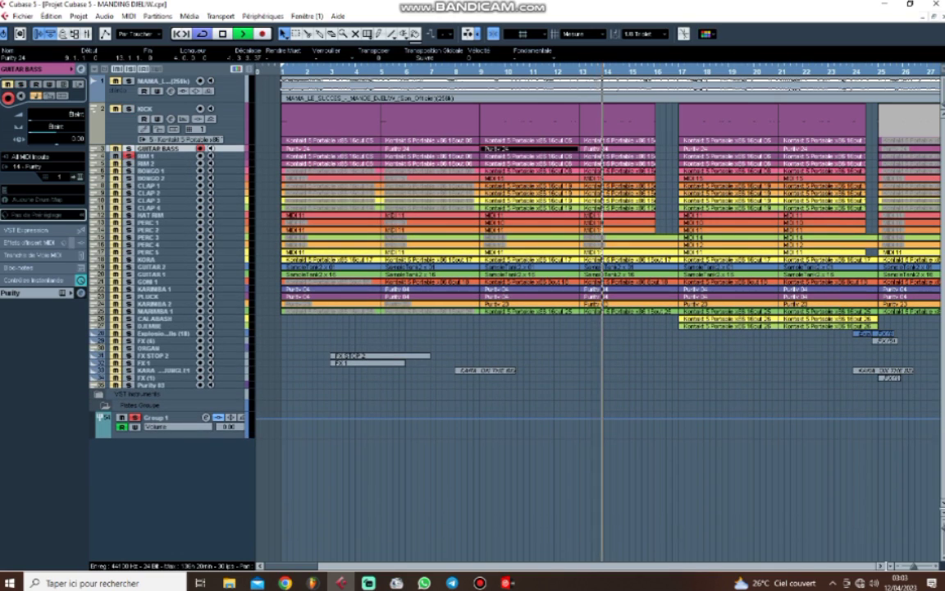
pyautogui.click(164, 155)
pyautogui.moveTo(164, 160); pyautogui.dragTo(164, 219)
# Examine the note placement in the RIM 1 part starting at bar 9 in the Key Editor
pyautogui.doubleClick(530, 184)
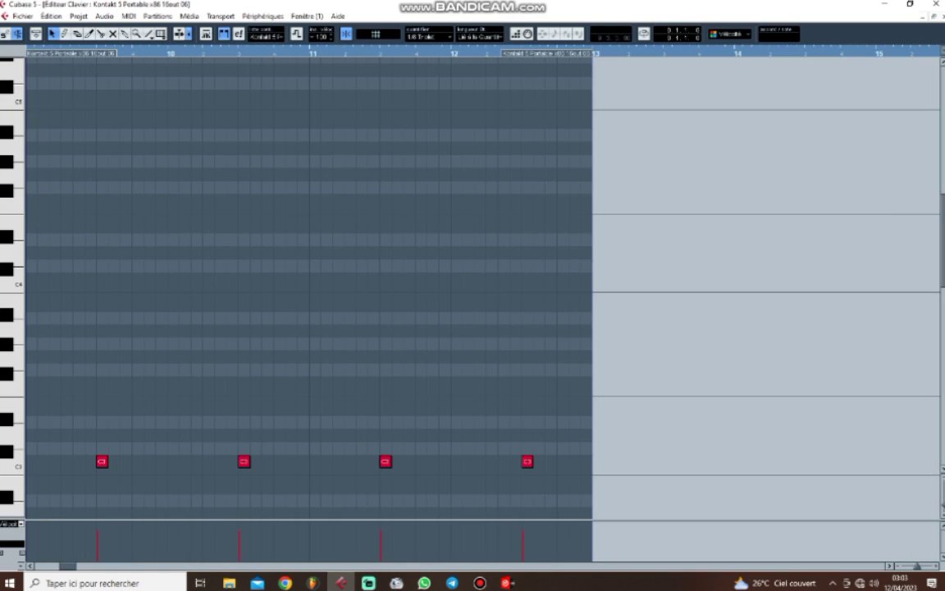
pyautogui.press('g')
pyautogui.press('g')
pyautogui.scroll(-2, 483, 253)
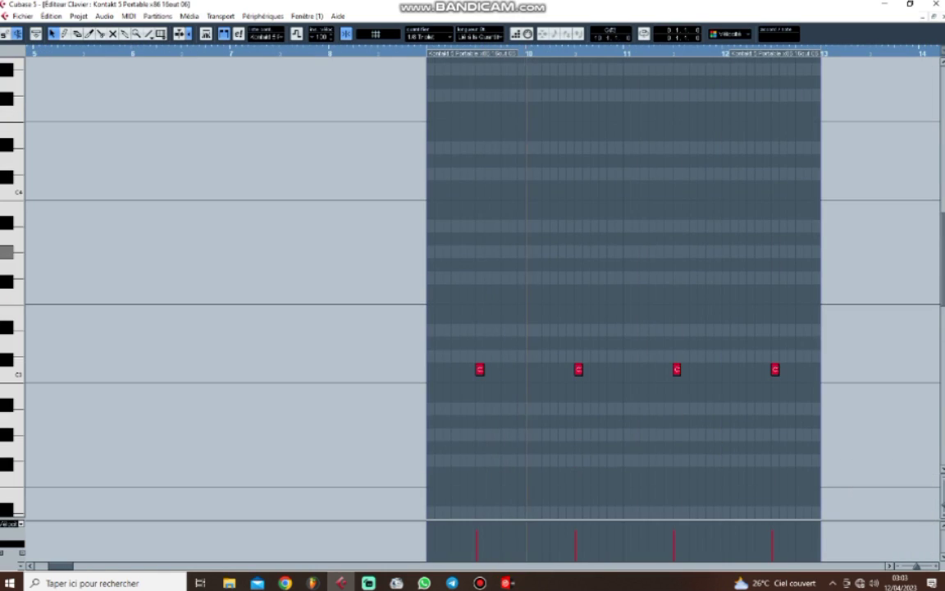
pyautogui.hscroll(1, 482, 215)
pyautogui.hscroll(2, 482, 287)
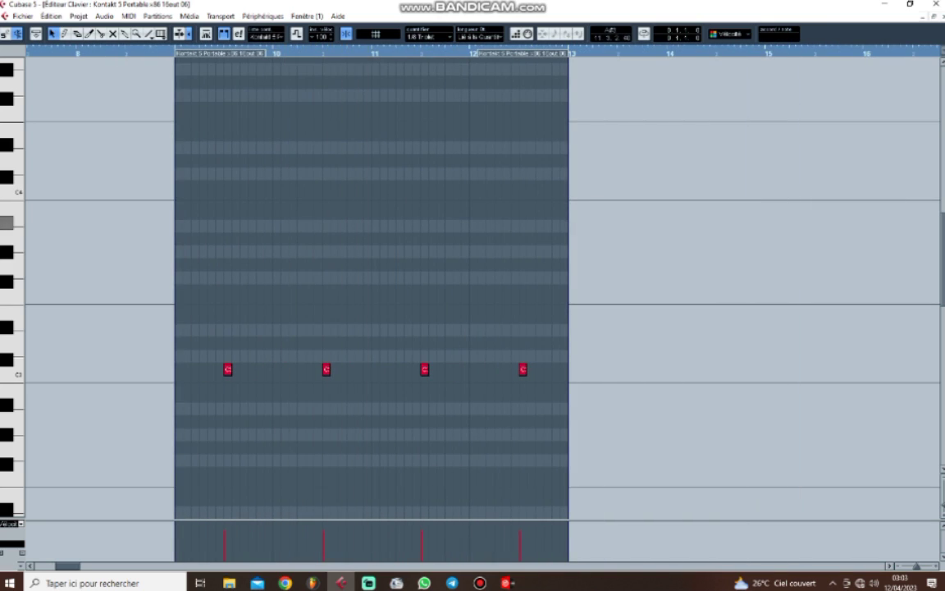
pyautogui.press('h')
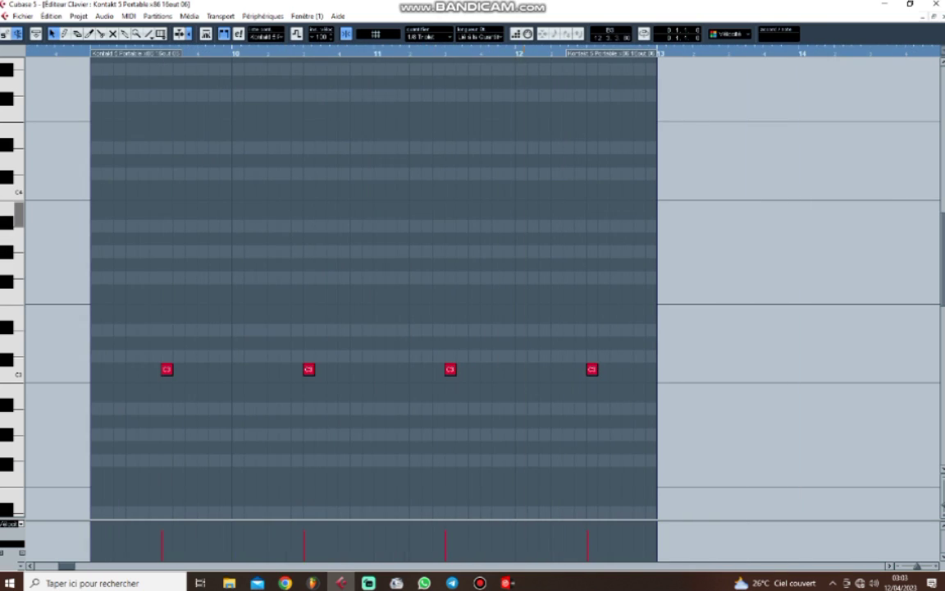
pyautogui.press('Return')
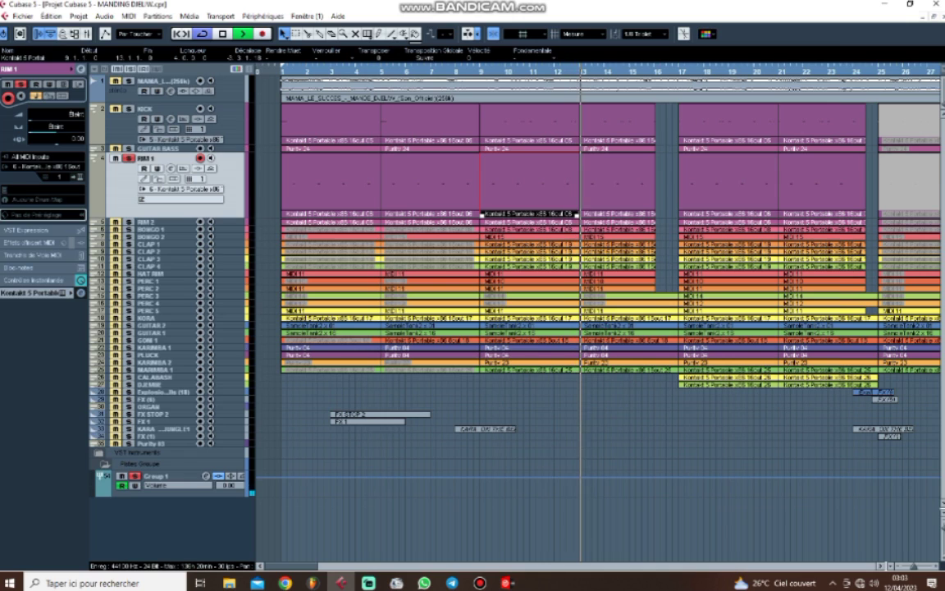
# Collapse the RIM 1 track's height, and solo and enlarge the RIM 2 track
pyautogui.hotkey('alt', 'Up')
pyautogui.hotkey('alt', 'Up')
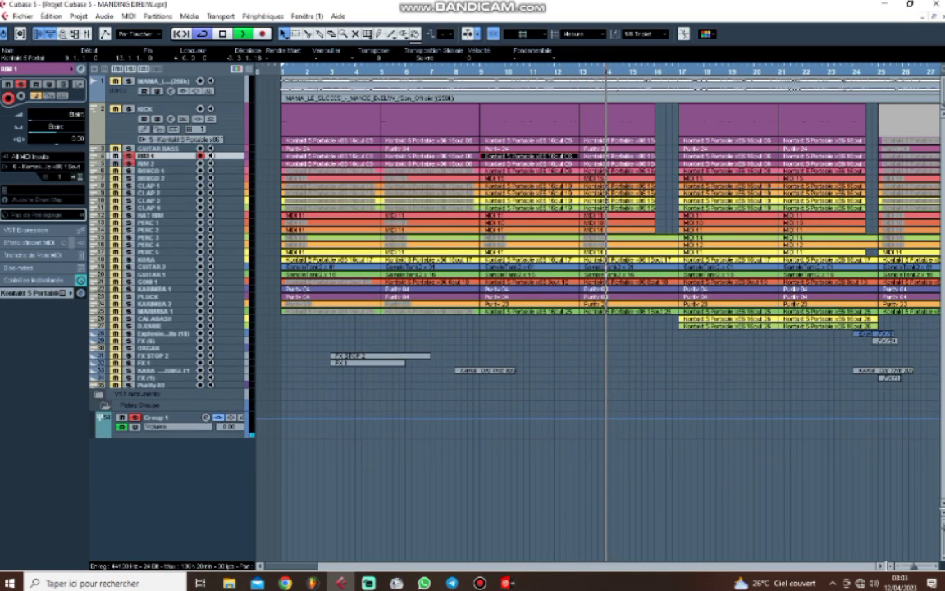
pyautogui.click(129, 163)
pyautogui.hotkey('alt', 'Down')
pyautogui.hotkey('alt', 'Down')
# Examine the RIM 2 part starting at bar 9 in the Key Editor and loop playback over bars 9 to 13
pyautogui.doubleClick(529, 174)
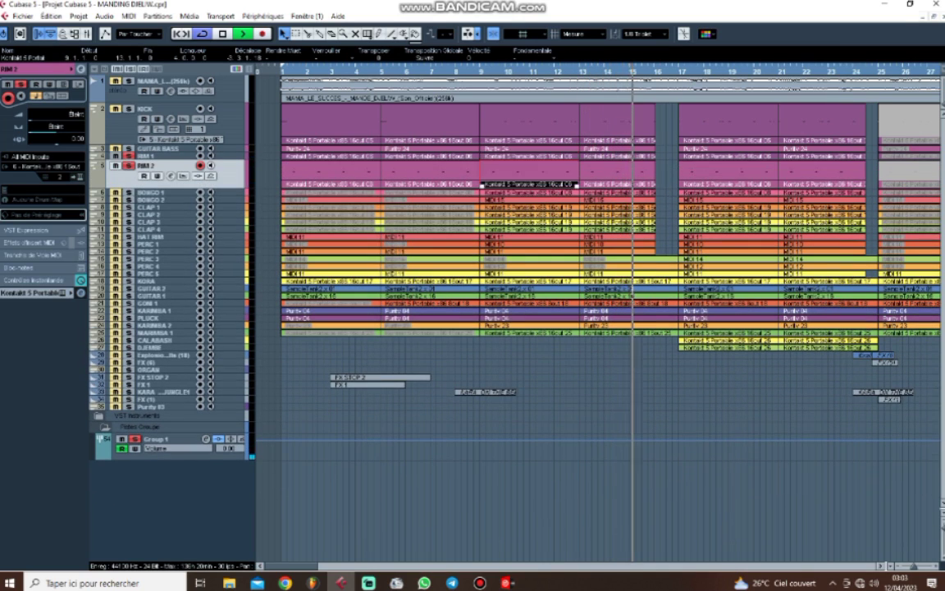
pyautogui.press('g')
pyautogui.press('g')
pyautogui.press('g')
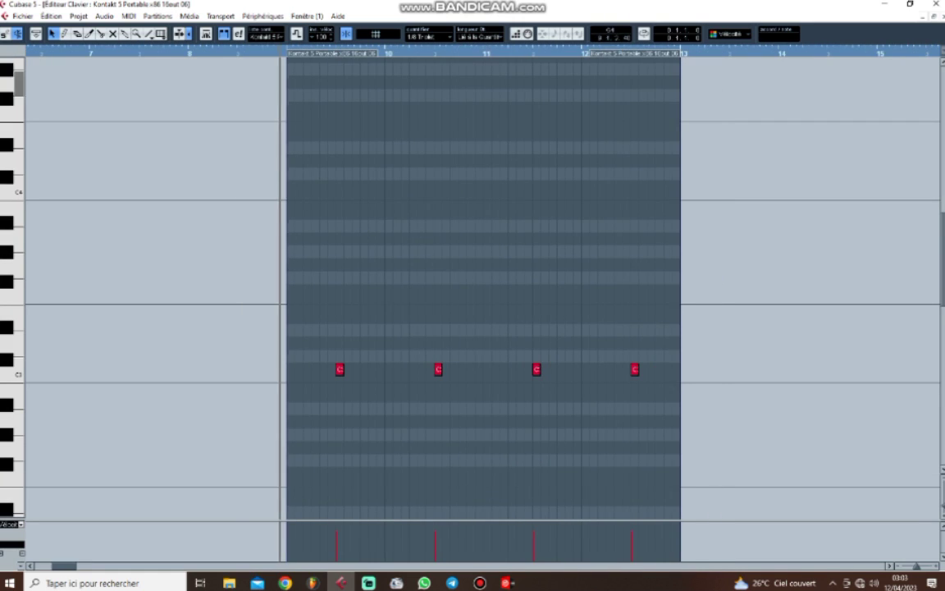
pyautogui.press('Return')
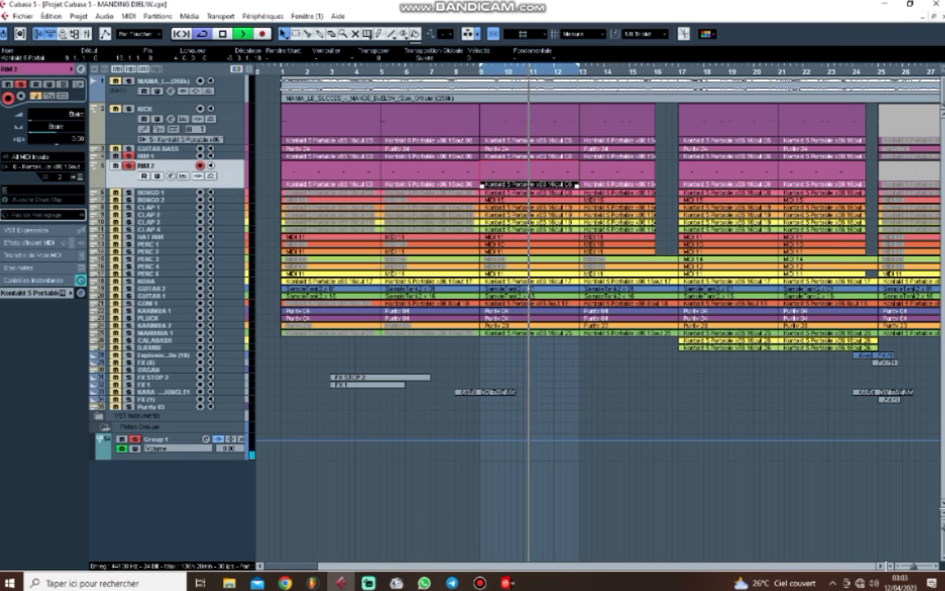
# Solo and enlarge the BONGO 1 track, and examine its part starting at bar 9 in the Key Editor
pyautogui.press('Down')
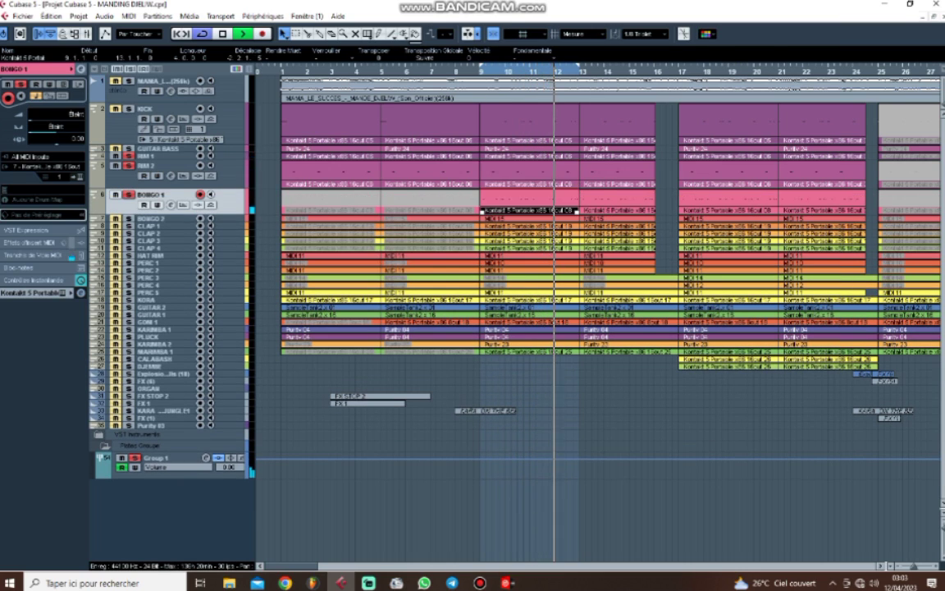
pyautogui.press('Return')
pyautogui.moveTo(476, 202); pyautogui.dragTo(33, 313)
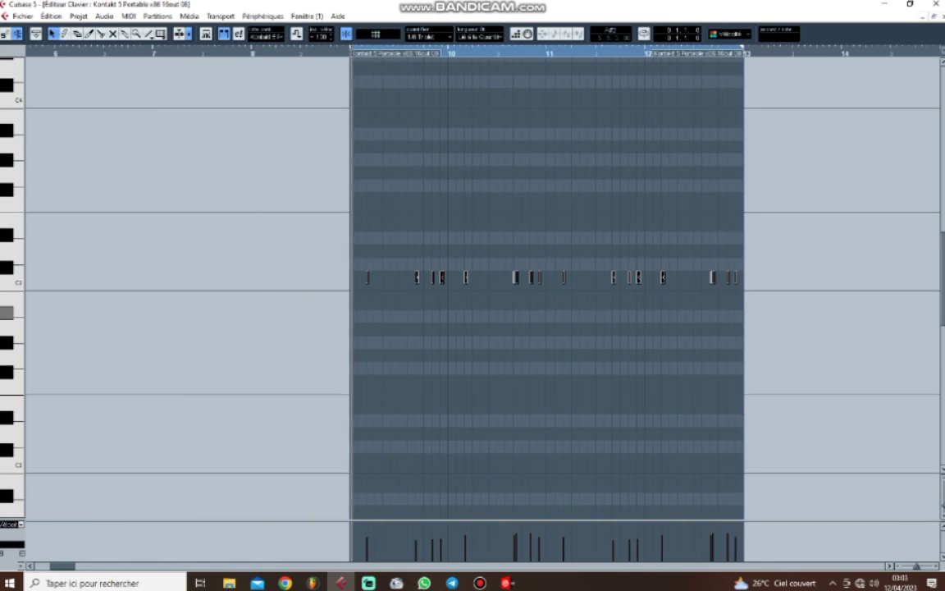
pyautogui.click(506, 314)
pyautogui.press('h')
pyautogui.press('h')
pyautogui.press('h')
pyautogui.press('h')
pyautogui.press('h')
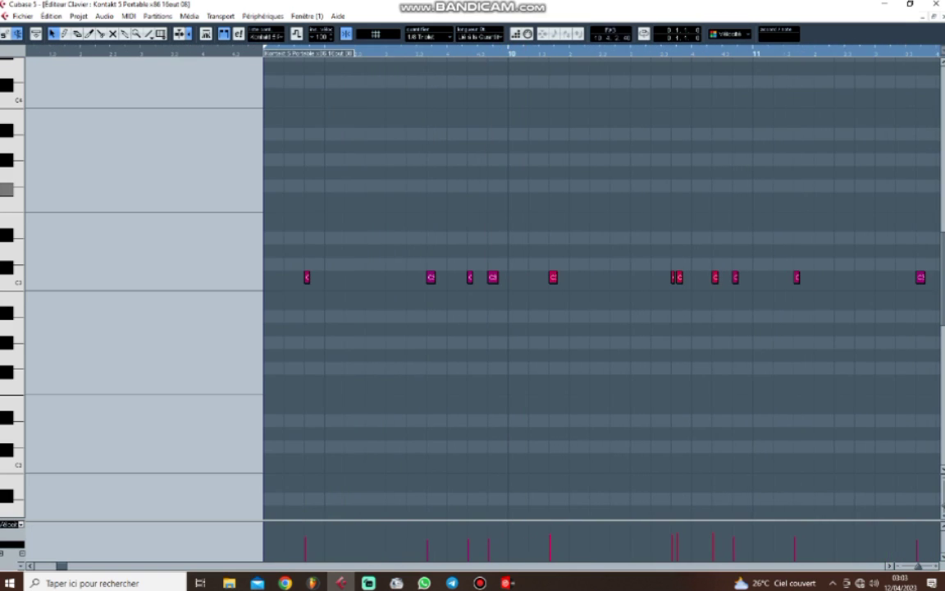
pyautogui.hscroll(10, 484, 165)
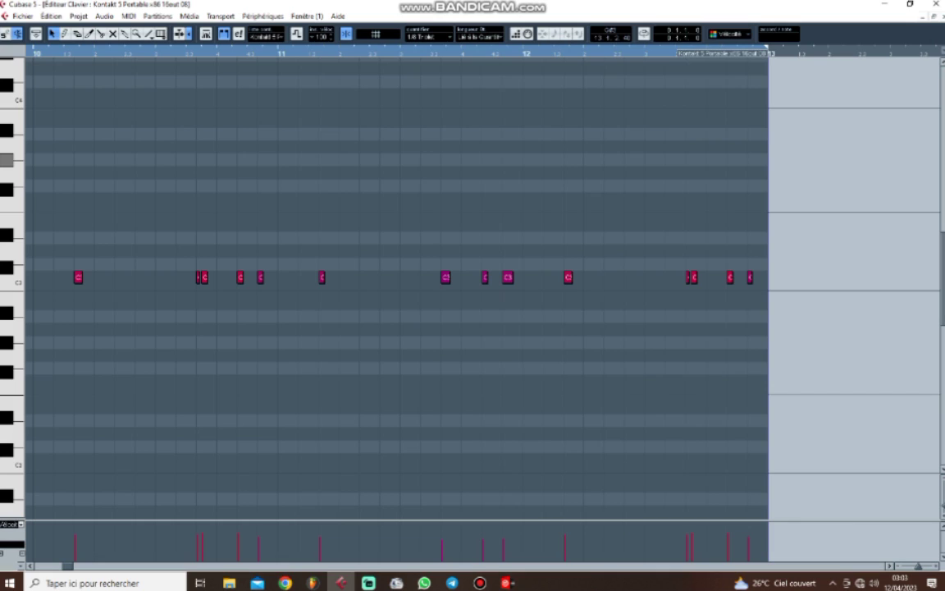
pyautogui.press('Return')
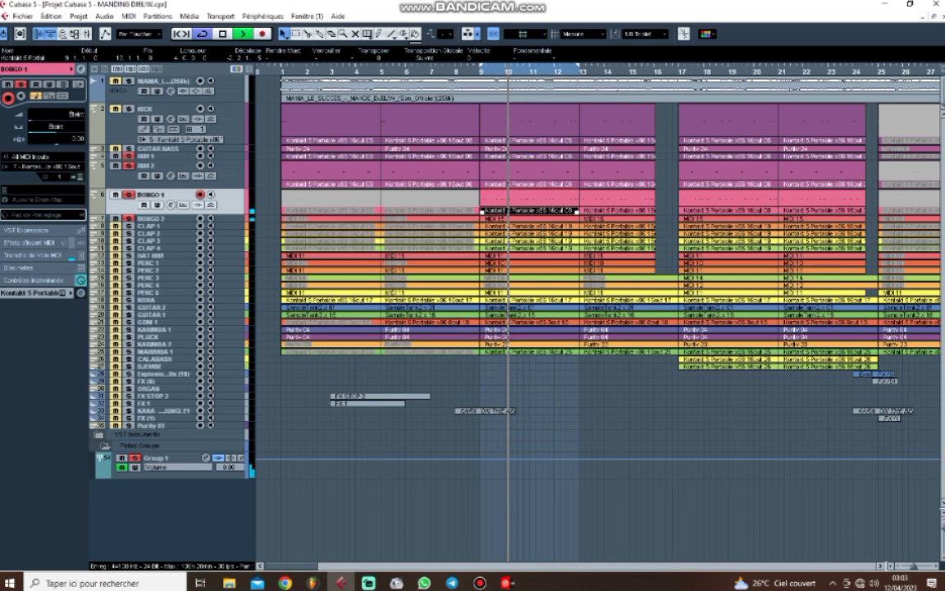
pyautogui.press('Return')
pyautogui.press('Return')
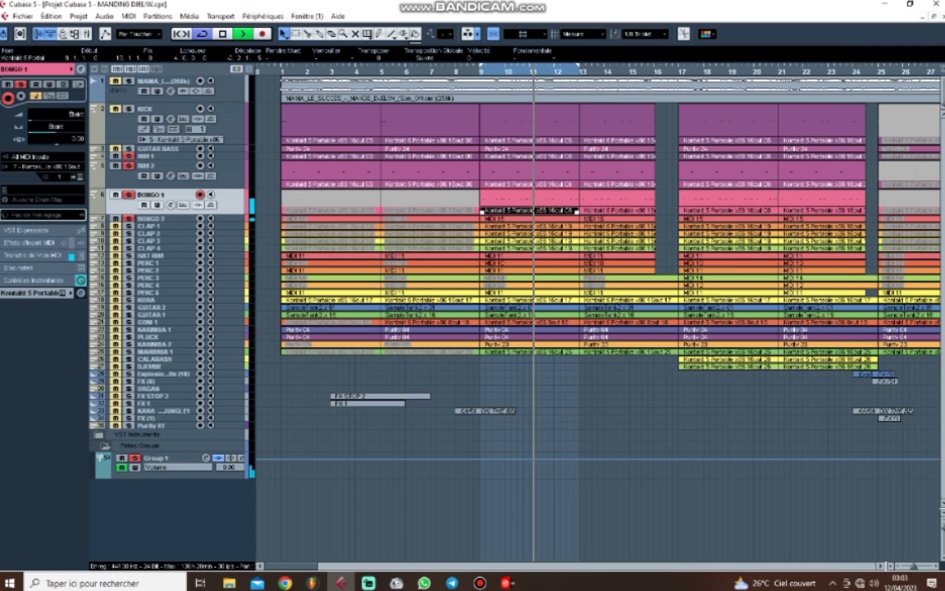
# Examine the BONGO 2 part and the CLAP 1 part starting at bar 9 in the Key Editor
pyautogui.doubleClick(491, 216)
pyautogui.press('g')
pyautogui.press('g')
pyautogui.press('g')
pyautogui.press('g')
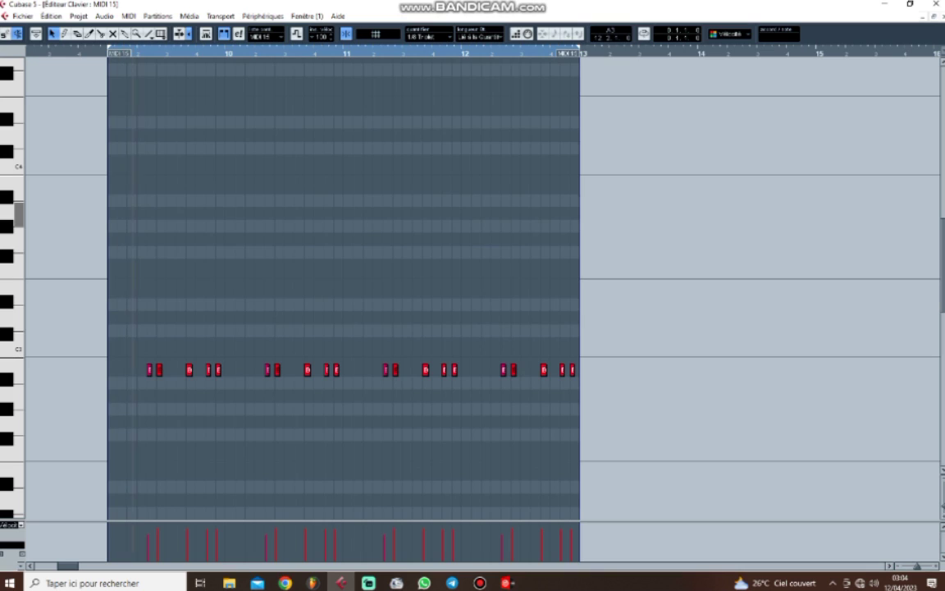
pyautogui.press('Return')
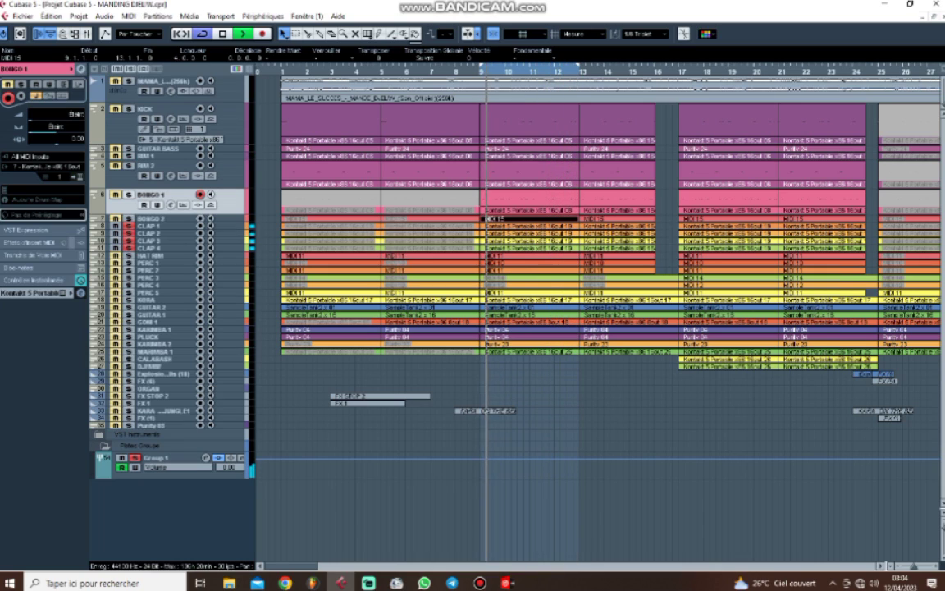
pyautogui.doubleClick(538, 226)
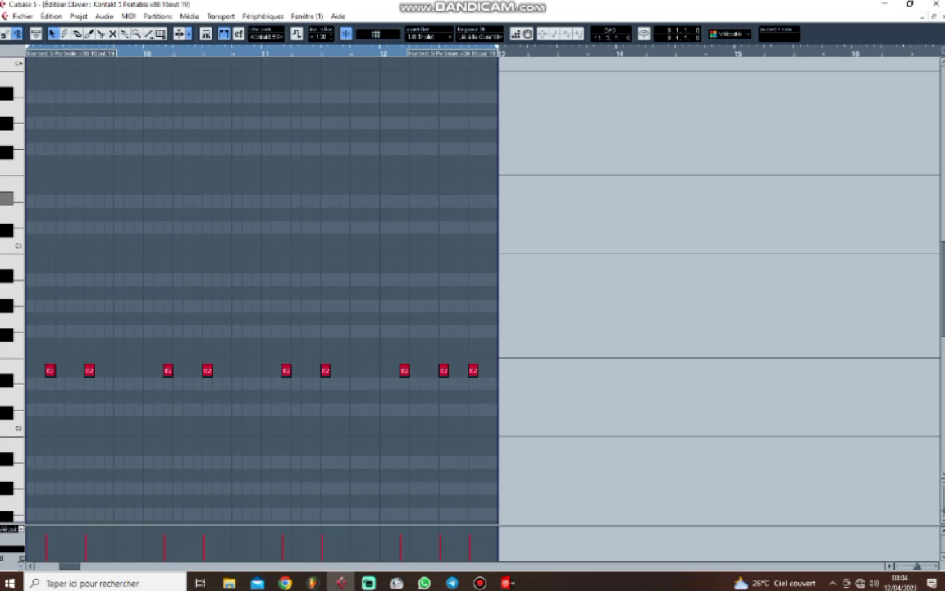
pyautogui.press('Return')
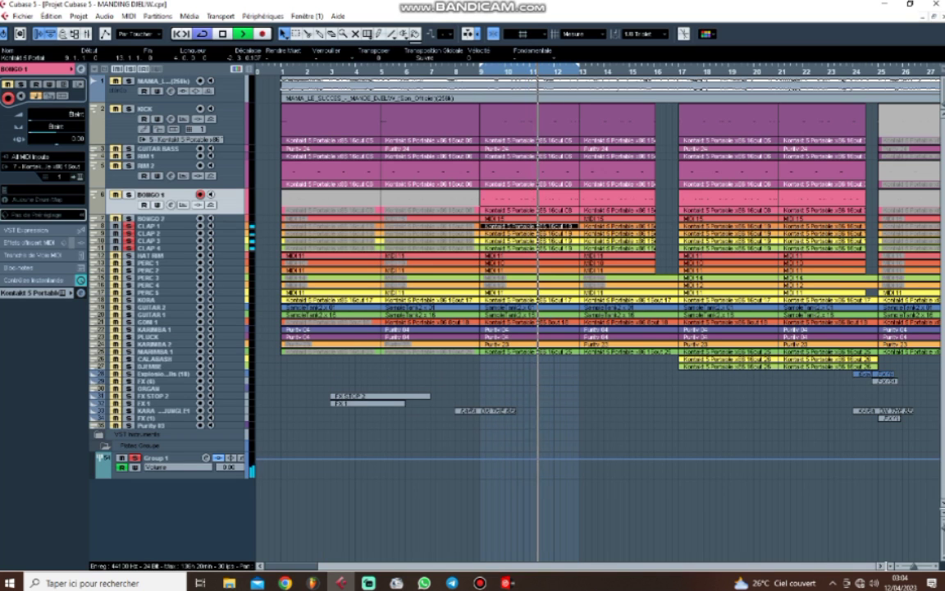
# Select the four tracks CLAP 1 to CLAP 4 together and enlarge their height
pyautogui.press('Down')
pyautogui.hotkey('shift', 'Down')
pyautogui.hotkey('shift', 'Down')
pyautogui.hotkey('shift', 'Down')
pyautogui.hotkey('shift', 'Down')
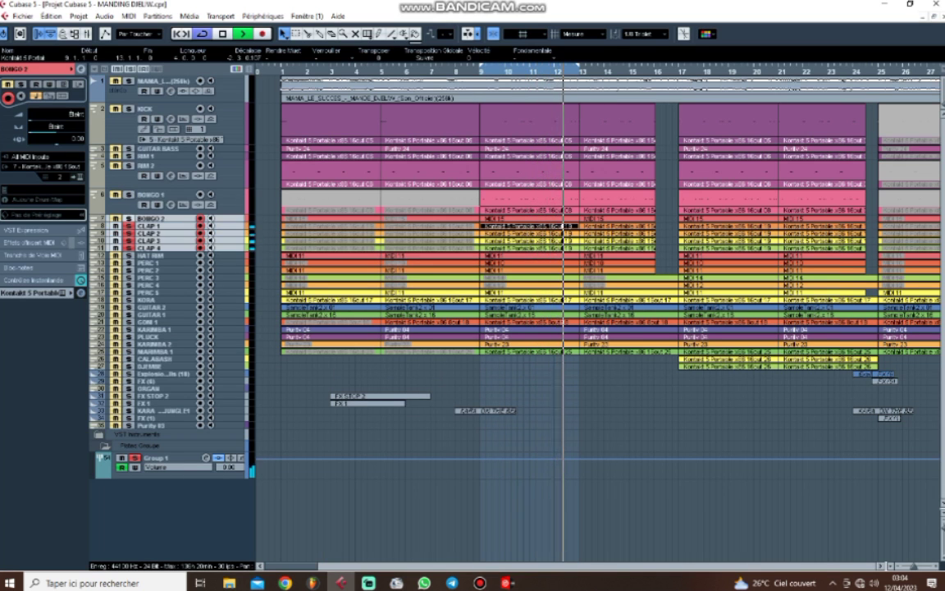
pyautogui.keyDown('ctrl'); pyautogui.click(153, 219); pyautogui.keyUp('ctrl')
pyautogui.hotkey('alt', 'Down')
pyautogui.hotkey('alt', 'Down')
pyautogui.hotkey('alt', 'Down')
pyautogui.hotkey('alt', 'Down')
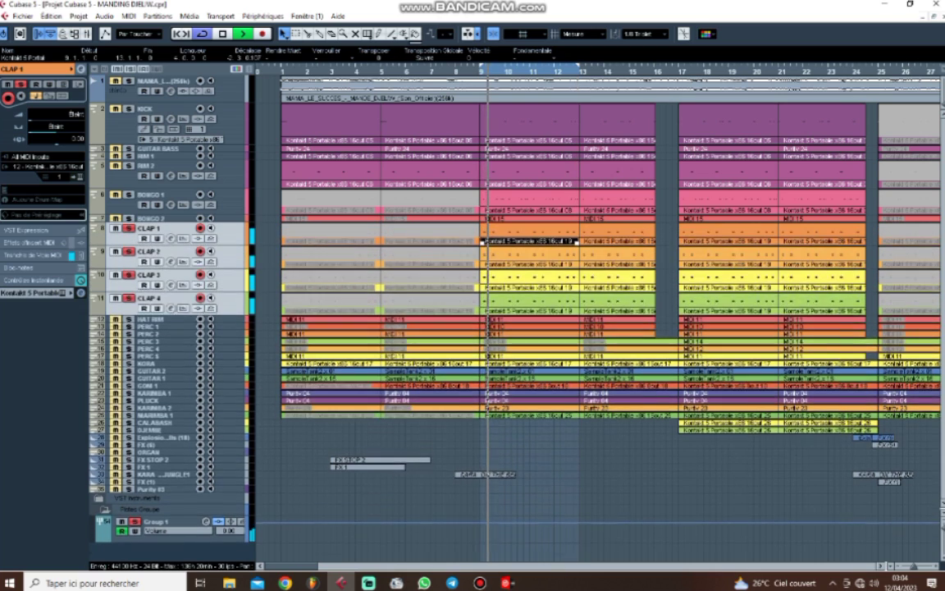
# Examine the note patterns of CLAP 1 to CLAP 4 between bars 9 and 13 in the arrangement
pyautogui.press('h')
pyautogui.press('h')
pyautogui.press('h')
pyautogui.press('h')
pyautogui.press('h')
pyautogui.press('h')
pyautogui.press('h')
pyautogui.press('h')
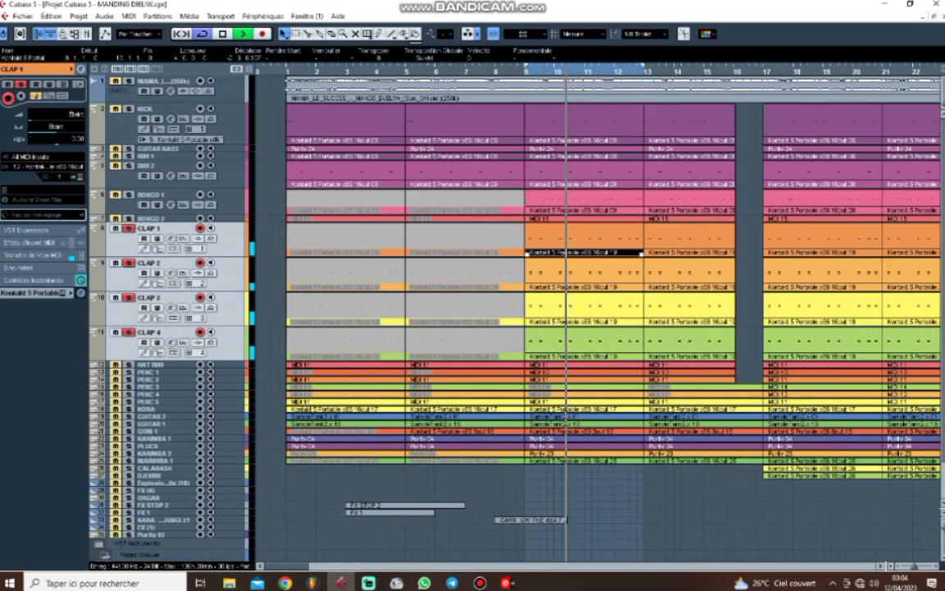
pyautogui.press('h')
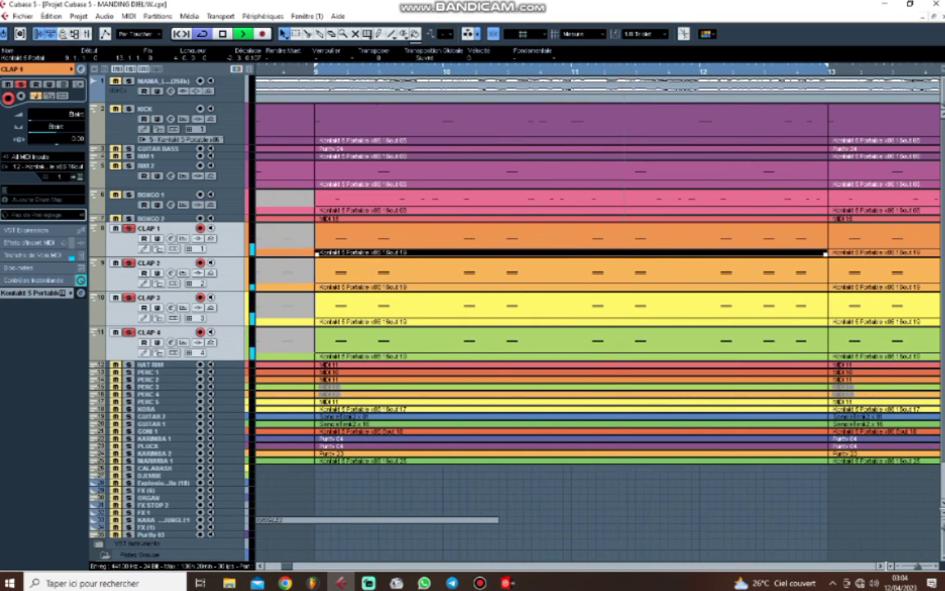
pyautogui.press('g')
pyautogui.press('g')
pyautogui.press('g')
pyautogui.press('g')
pyautogui.press('g')
pyautogui.press('g')
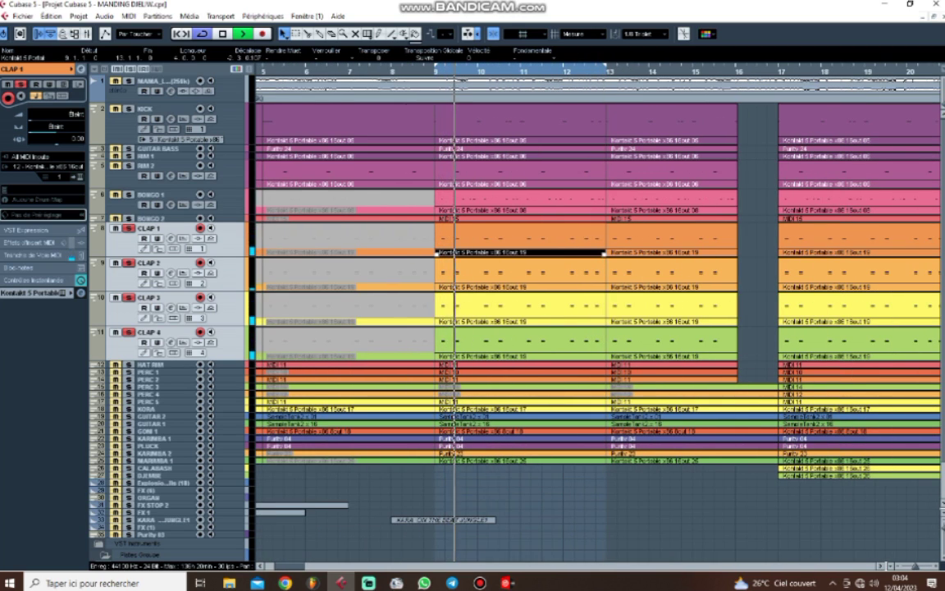
# Collapse the height of all tracks from KICK to CLAP 4
pyautogui.hotkey('alt', 'Up')
pyautogui.hotkey('alt', 'Up')
pyautogui.keyDown('shift'); pyautogui.click(156, 109); pyautogui.keyUp('shift')
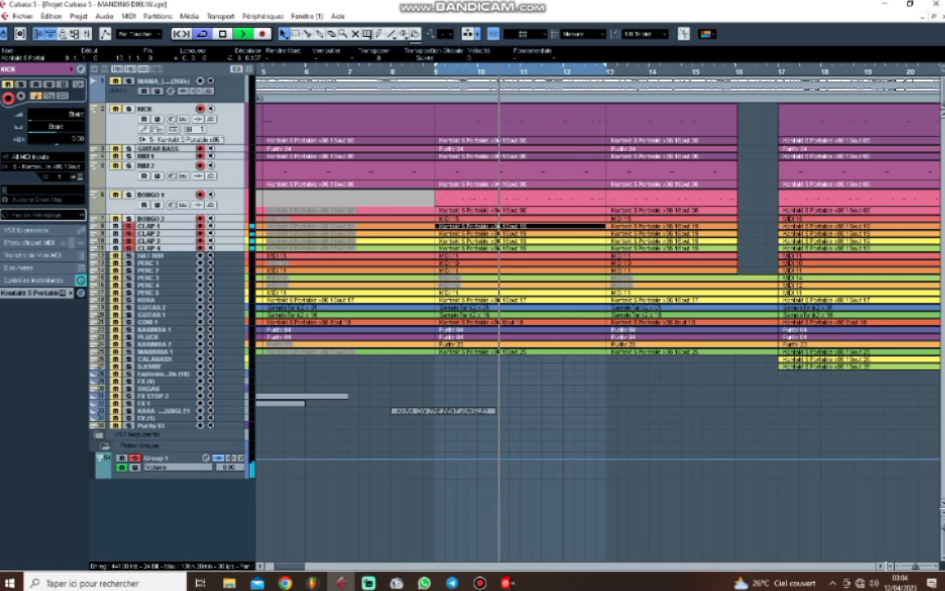
pyautogui.click(156, 109)
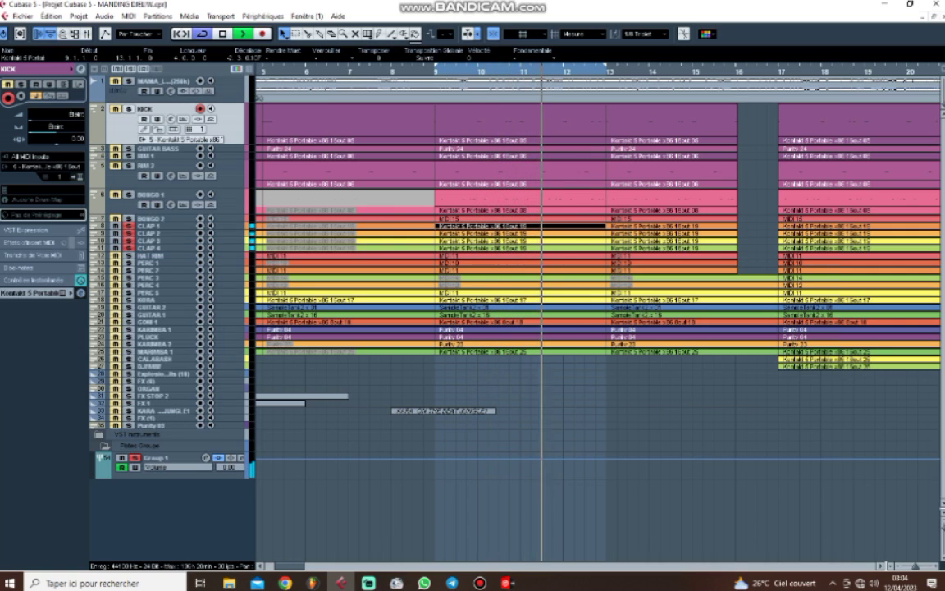
pyautogui.keyDown('shift'); pyautogui.click(156, 247); pyautogui.keyUp('shift')
pyautogui.hotkey('alt', 'Up')
pyautogui.hotkey('alt', 'Up')
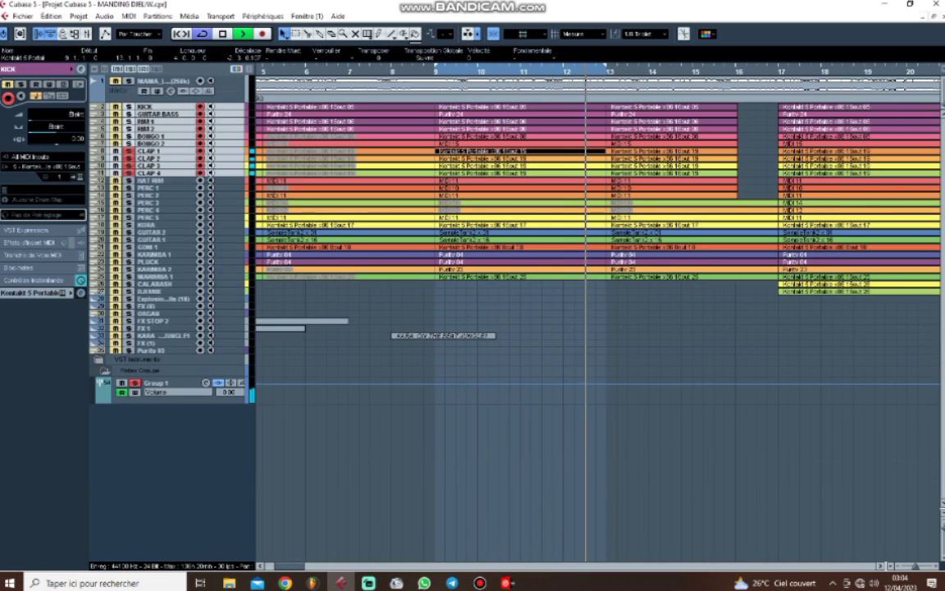
# Switch the solo from the clap tracks to HAT RIM and PERC 1, and enlarge the HAT RIM track
pyautogui.click(156, 181)
pyautogui.moveTo(129, 151); pyautogui.dragTo(129, 188)
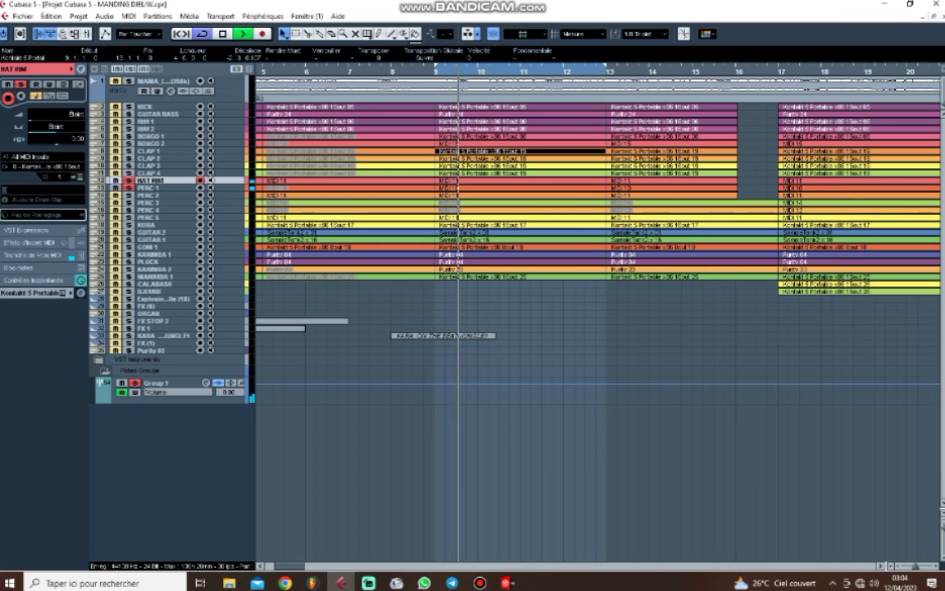
pyautogui.hotkey('alt', 'Down')
pyautogui.hotkey('alt', 'Down')
pyautogui.click(156, 205)
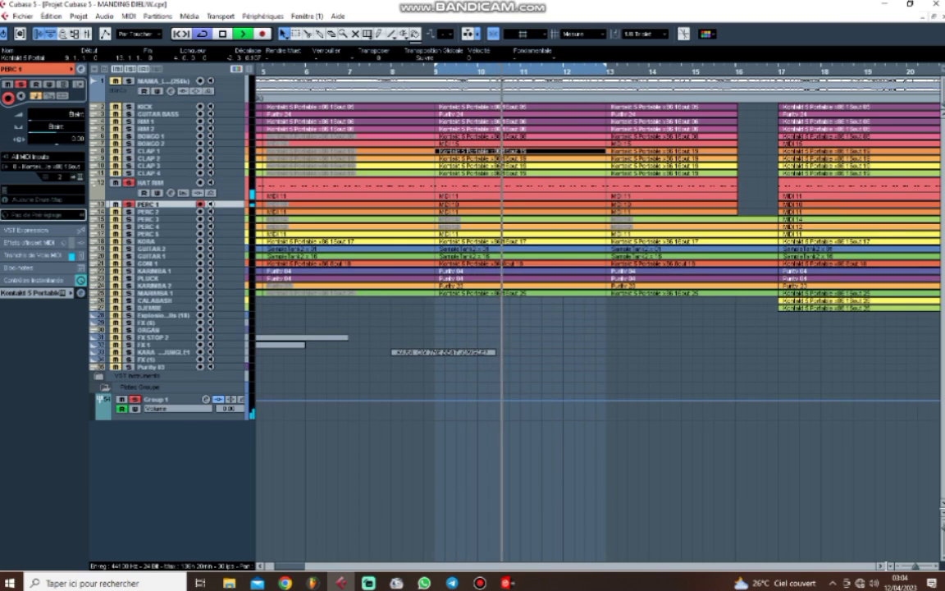
# Examine the HAT RIM and PERC 1 parts starting at bar 9 in the Key Editor
pyautogui.click(509, 191)
pyautogui.doubleClick(509, 191)
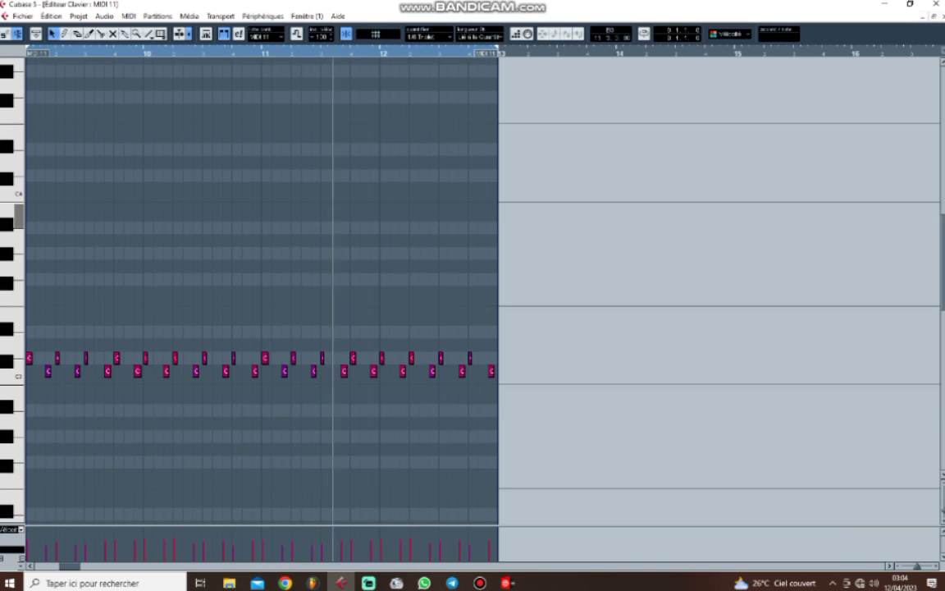
pyautogui.press('Return')
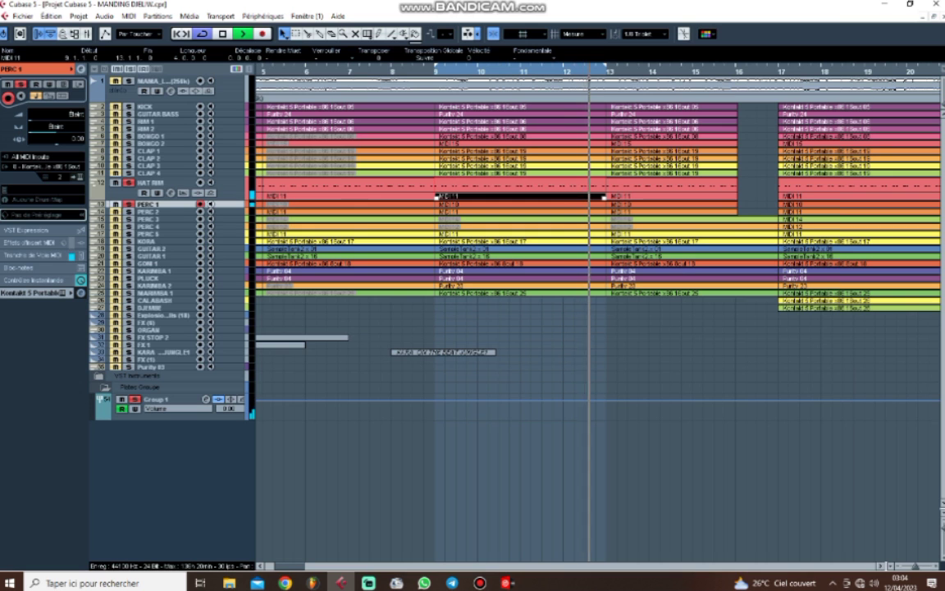
pyautogui.doubleClick(454, 223)
pyautogui.scroll(-3, 453, 214)
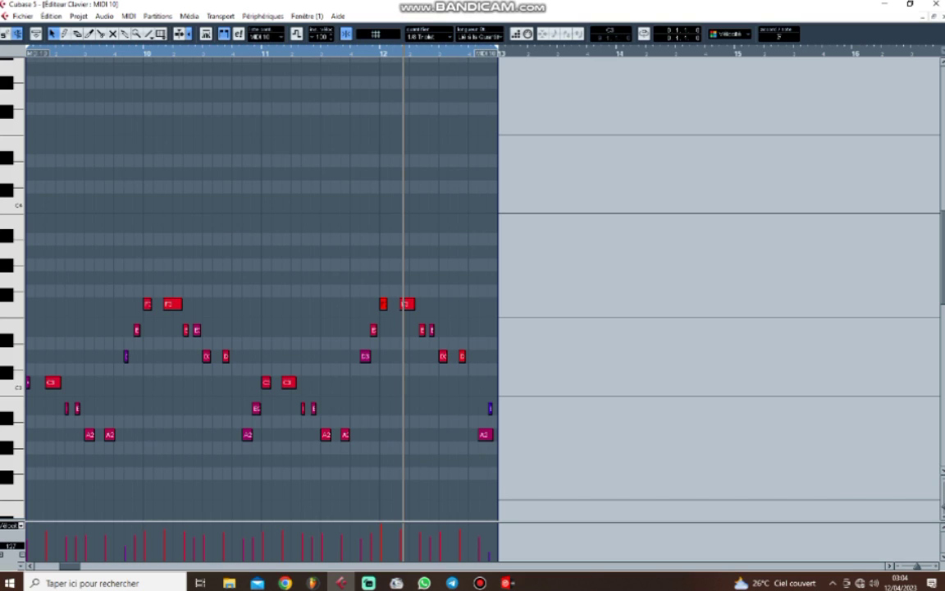
pyautogui.press('Return')
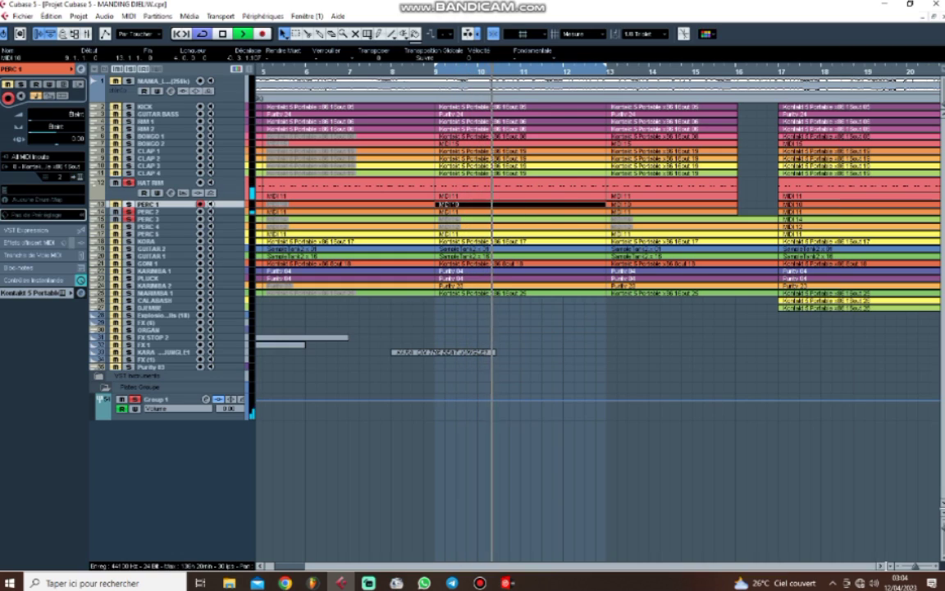
# Select the PERC 1, PERC 2 and PERC 3 tracks together and enlarge their height
pyautogui.click(164, 220)
pyautogui.keyDown('ctrl'); pyautogui.click(164, 212); pyautogui.keyUp('ctrl')
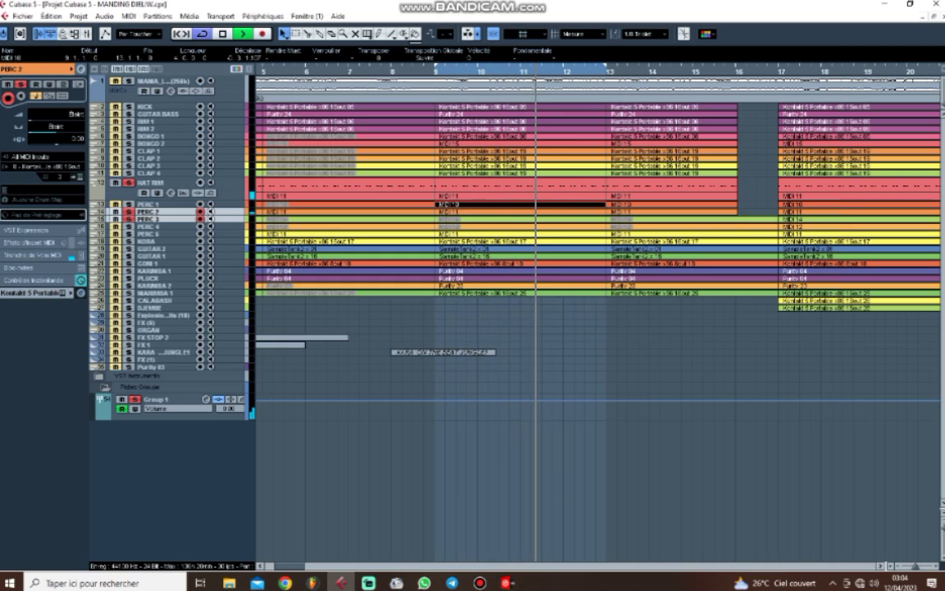
pyautogui.keyDown('ctrl'); pyautogui.click(164, 205); pyautogui.keyUp('ctrl')
pyautogui.hotkey('alt', 'Down')
pyautogui.hotkey('alt', 'Down')
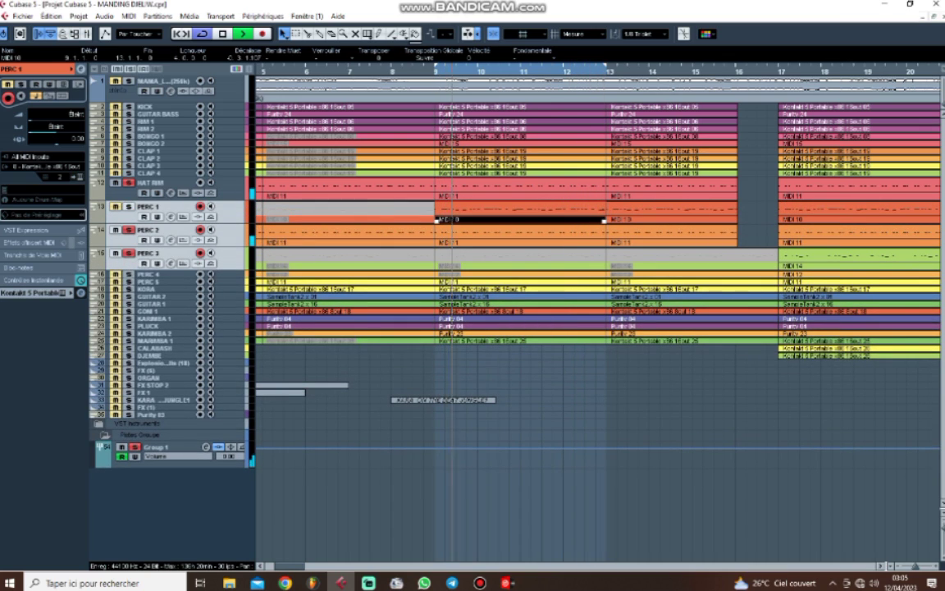
# Loop playback over bars 17 to 21 with only PERC 3 soloed, and examine its part there in the Key Editor
pyautogui.press('g')
pyautogui.press('g')
pyautogui.press('g')
pyautogui.press('g')
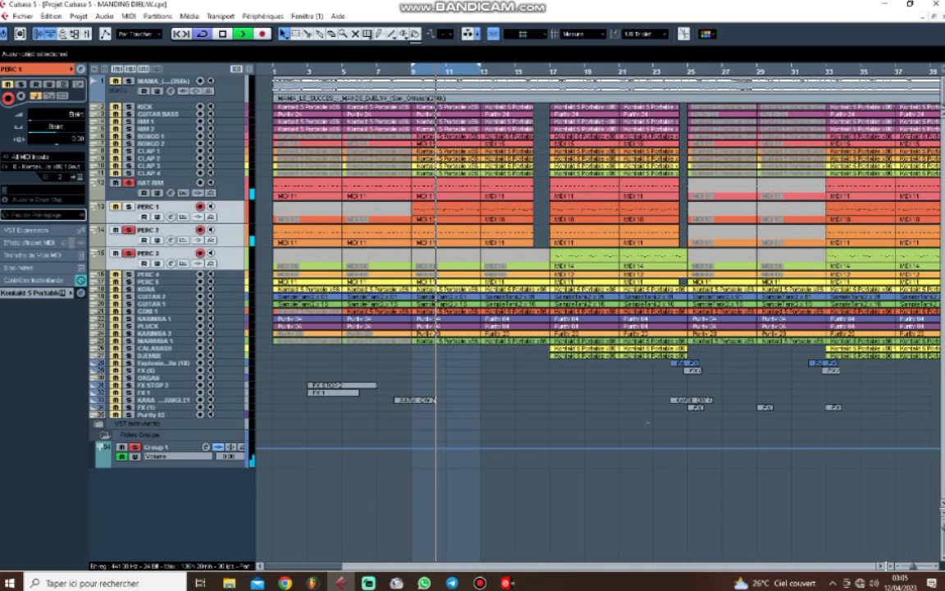
pyautogui.moveTo(491, 423); pyautogui.dragTo(561, 491)
pyautogui.press('h')
pyautogui.press('h')
pyautogui.press('h')
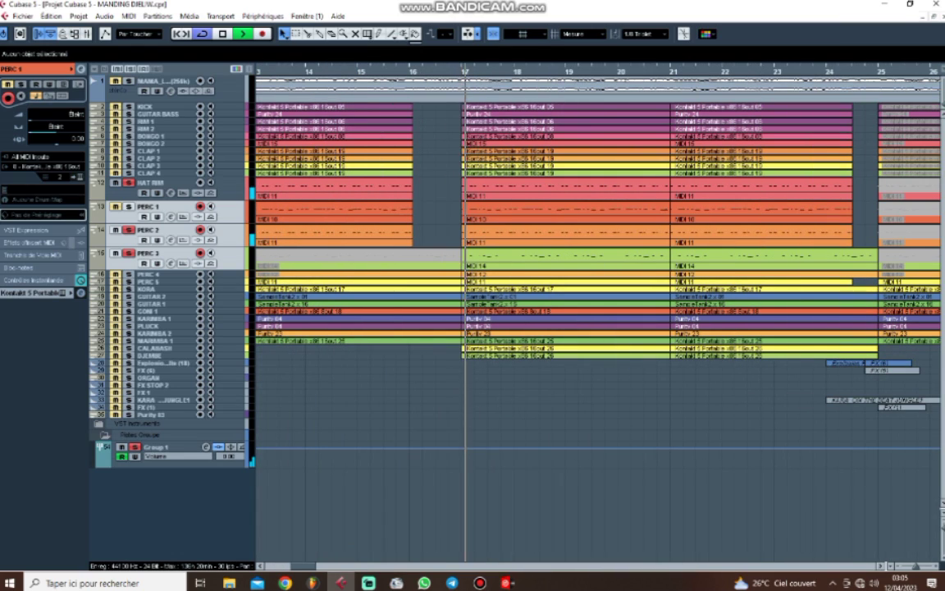
pyautogui.click(464, 267)
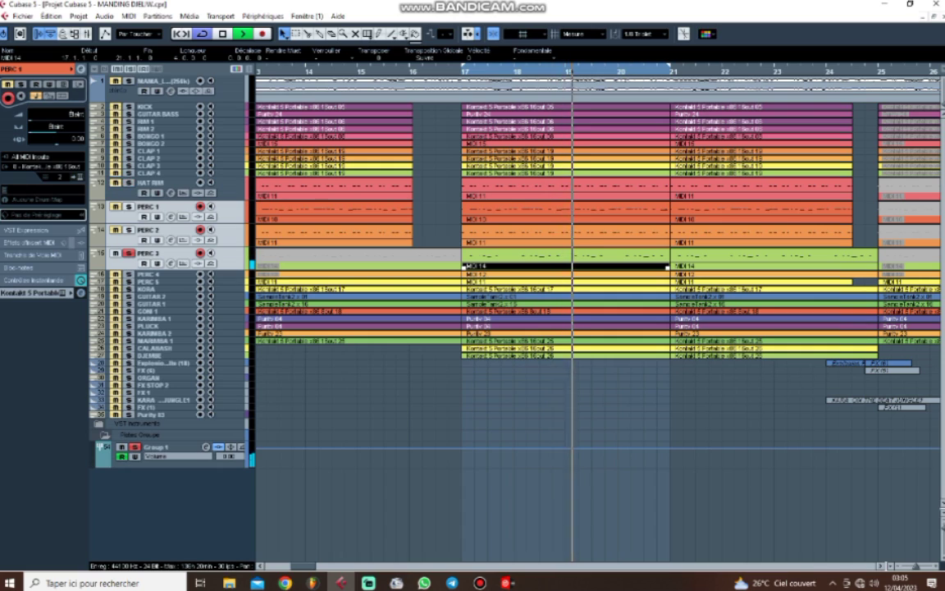
pyautogui.press('Return')
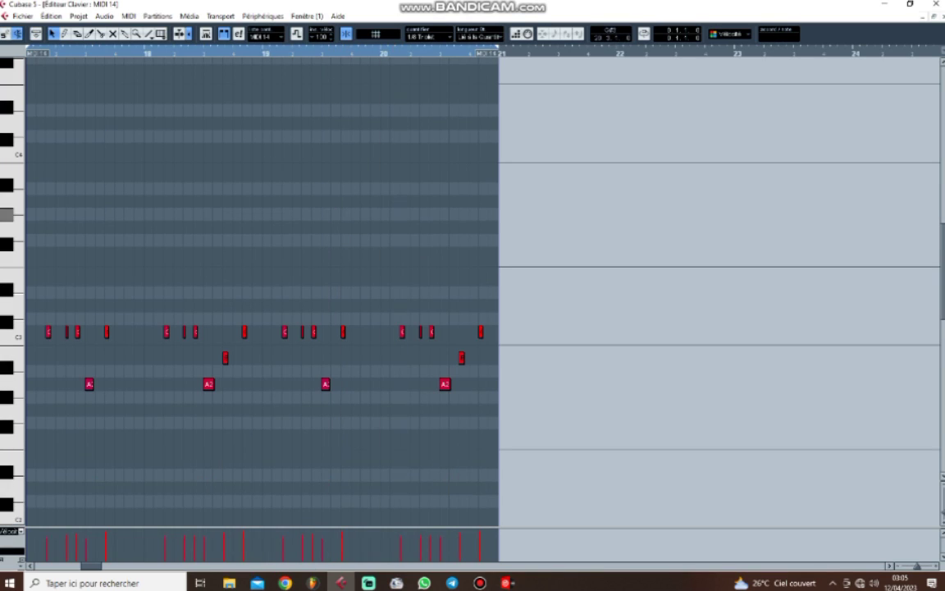
pyautogui.press('Return')
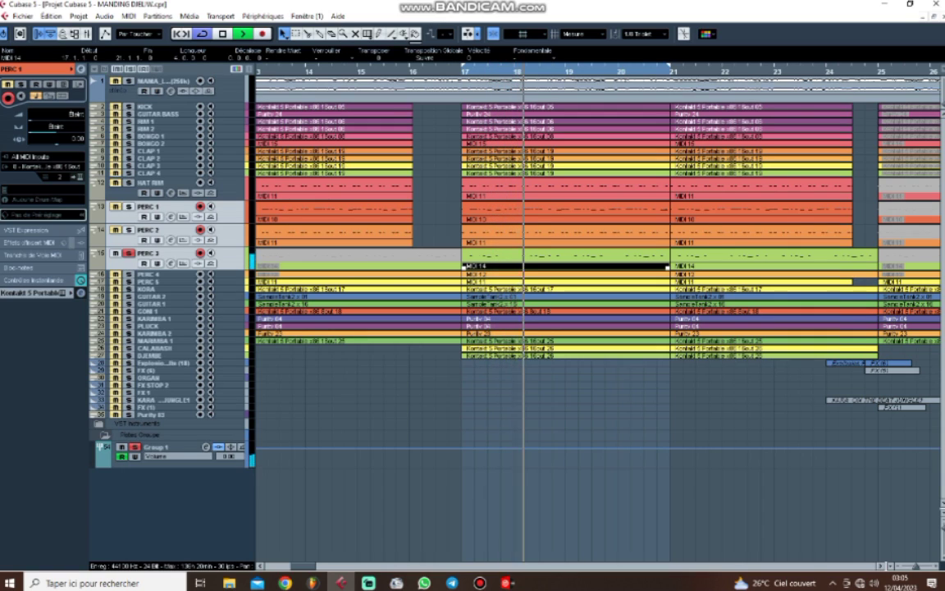
# Collapse the height of the HAT RIM, PERC 1, PERC 2 and PERC 3 tracks
pyautogui.hotkey('alt', 'Up')
pyautogui.hotkey('shift', 'Up')
pyautogui.hotkey('alt', 'Up')
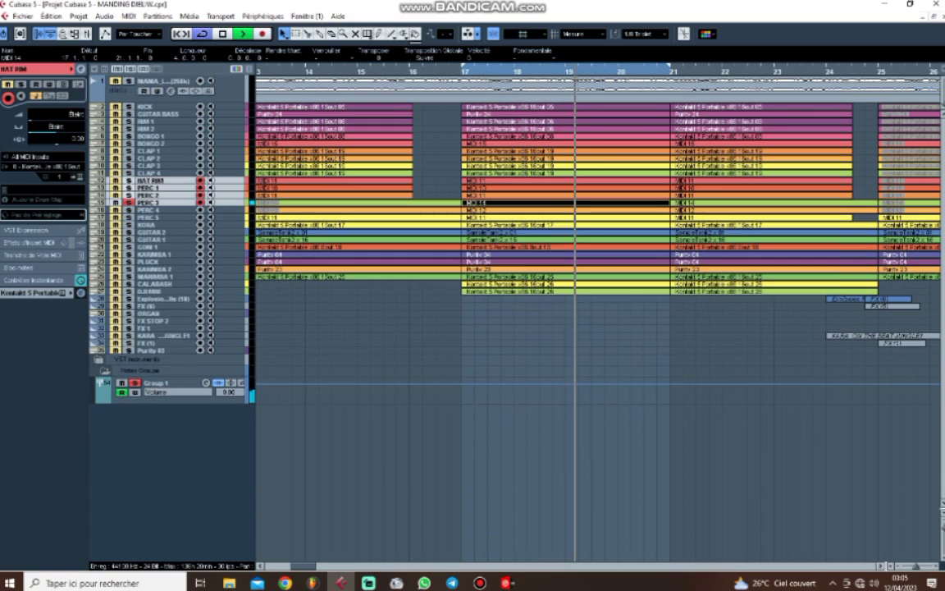
# Enlarge the PERC 4, PERC 5 and KORA tracks, and open the PERC 4 part at bar 17 in the Key Editor
pyautogui.press('Down')
pyautogui.hotkey('shift', 'Down')
pyautogui.hotkey('shift', 'Down')
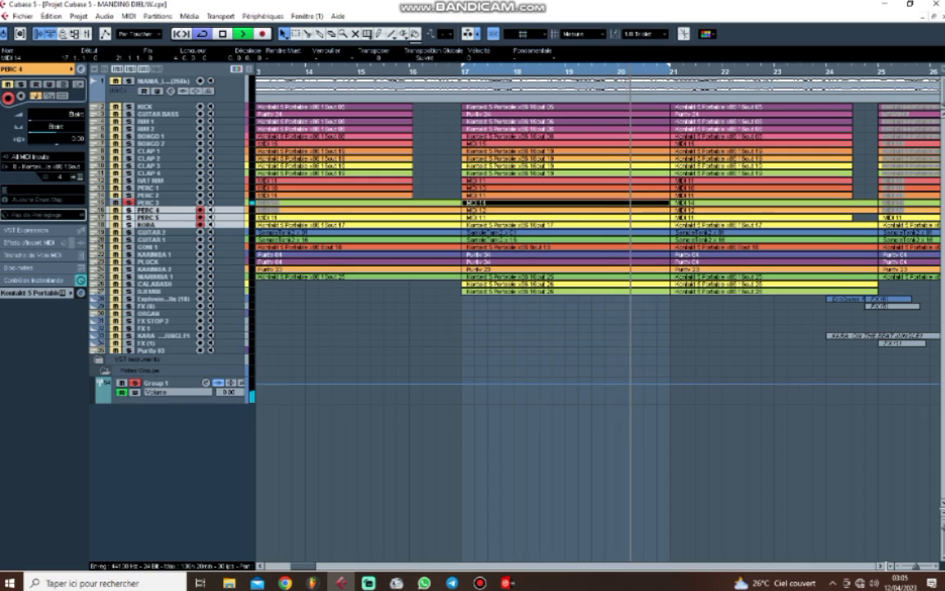
pyautogui.hotkey('alt', 'Down')
pyautogui.hotkey('alt', 'Down')
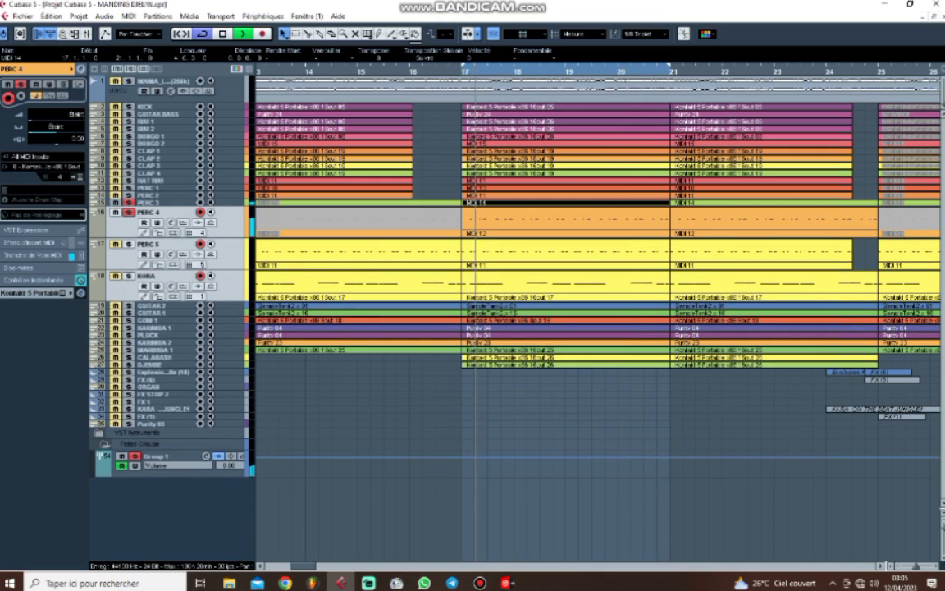
pyautogui.hotkey('alt', 'Down')
pyautogui.click(156, 216)
pyautogui.doubleClick(493, 224)
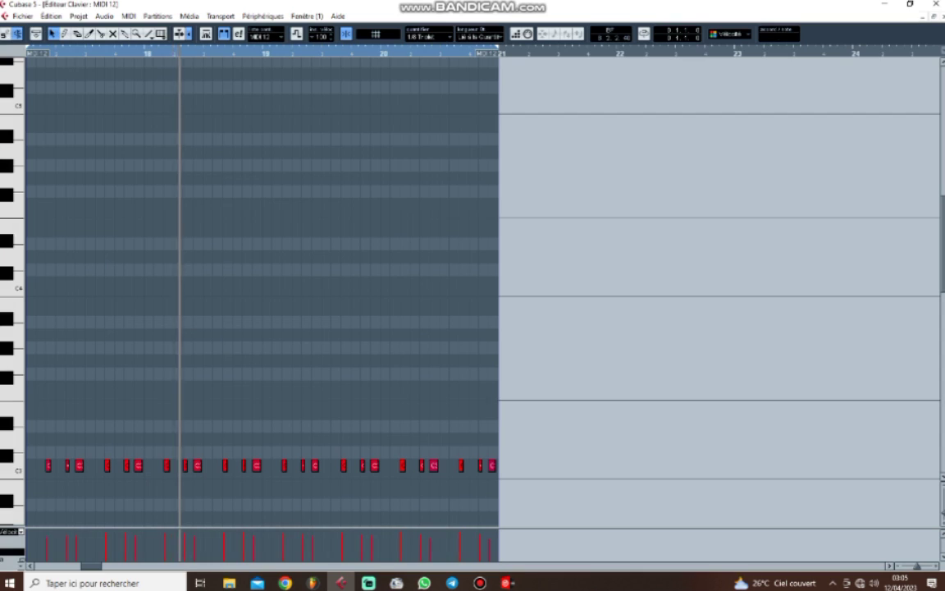
# Solo PERC 5 in place of PERC 4 and examine its part at bar 17 in the Key Editor
pyautogui.press('Return')
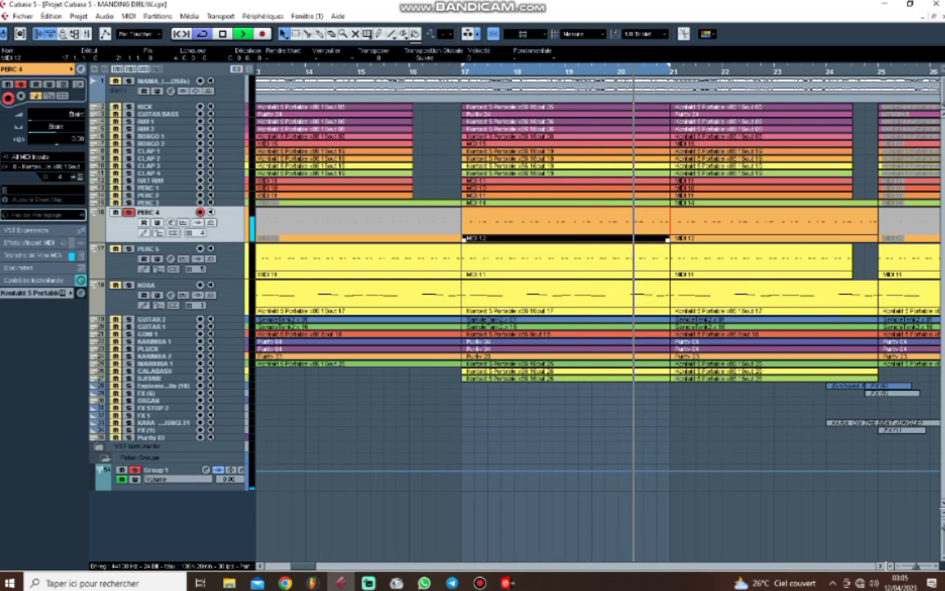
pyautogui.click(129, 249)
pyautogui.click(129, 213)
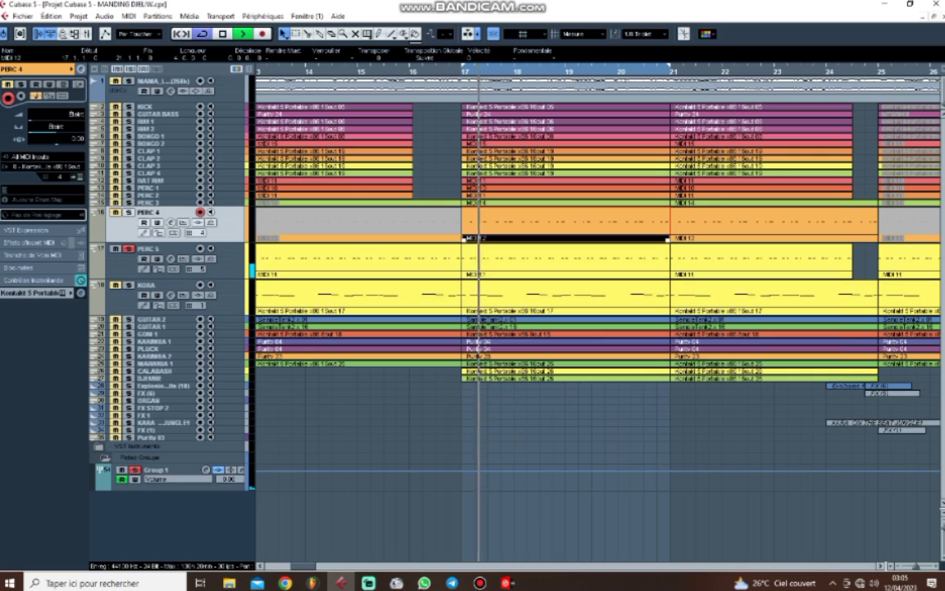
pyautogui.doubleClick(508, 266)
pyautogui.scroll(-3, 493, 269)
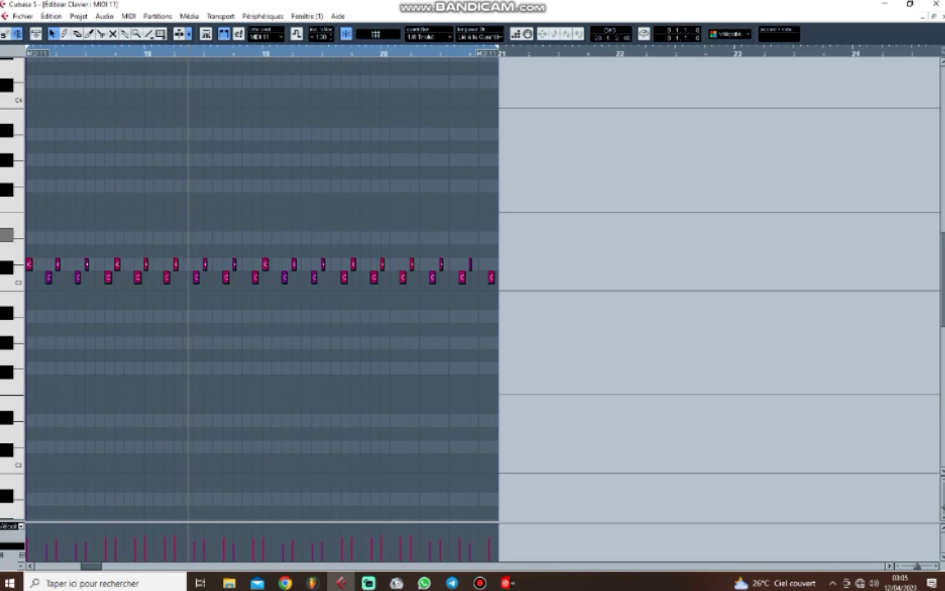
pyautogui.press('Return')
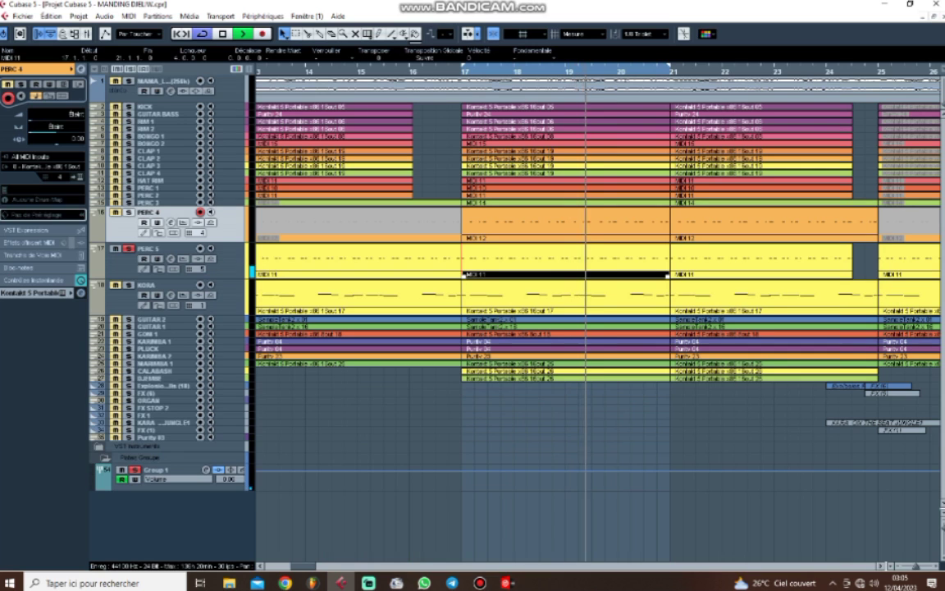
# Solo KORA instead of PERC 5 and examine its bar 17 to 21 part in the Key Editor
pyautogui.click(129, 248)
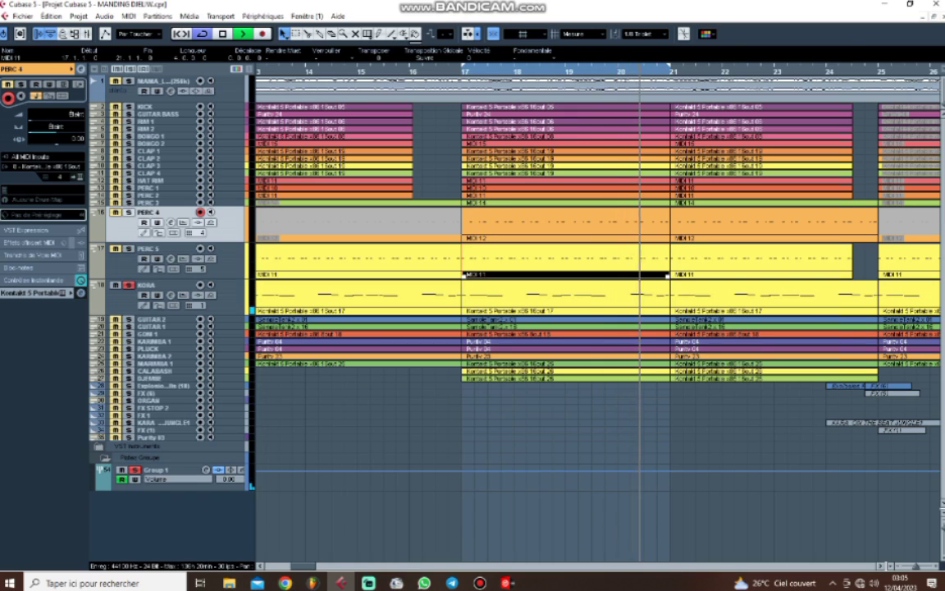
pyautogui.doubleClick(490, 299)
pyautogui.scroll(-2, 263, 287)
pyautogui.press('g')
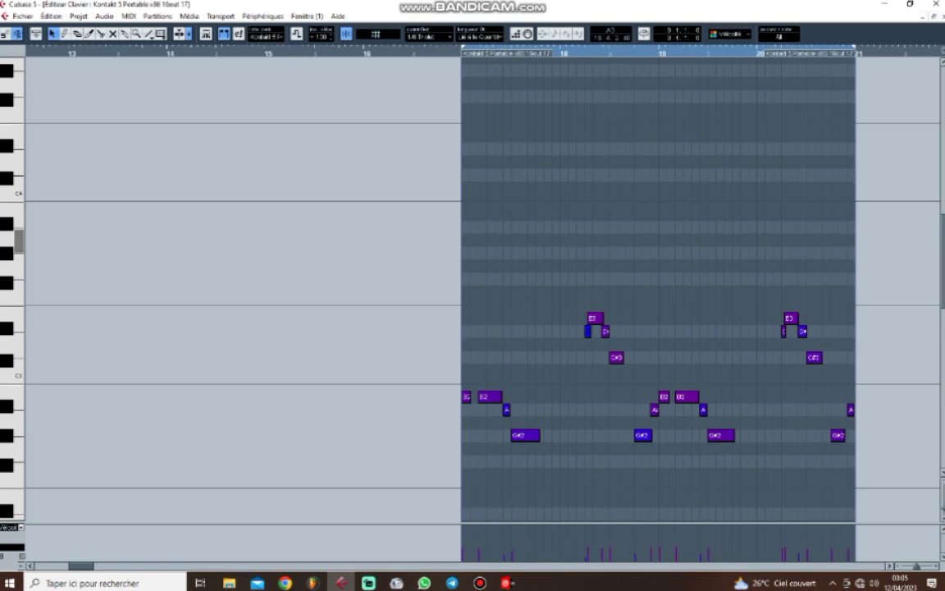
pyautogui.hscroll(3, 594, 241)
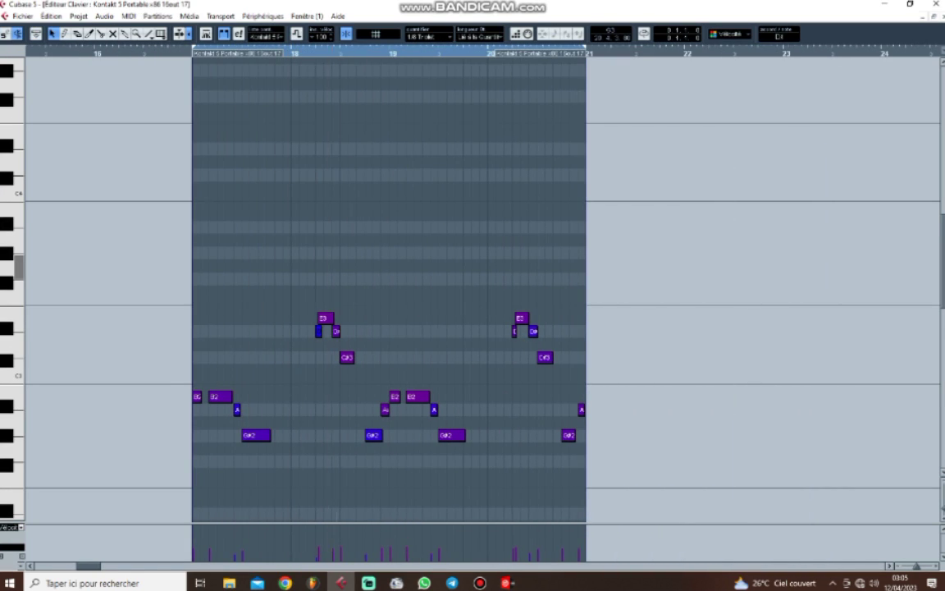
pyautogui.press('Return')
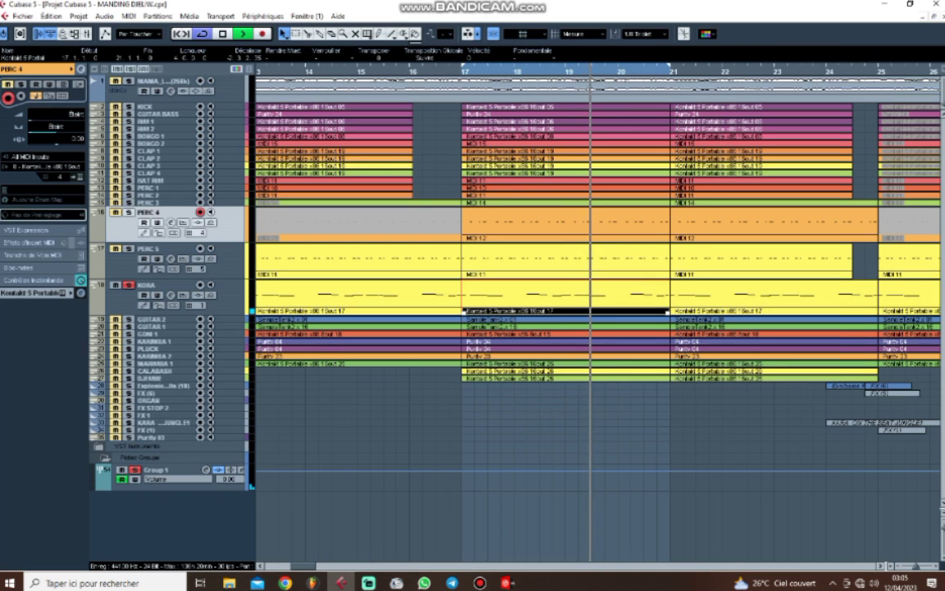
# Collapse the height of the KORA, PERC 4 and PERC 5 tracks, with only GUITAR 2 soloed
pyautogui.click(168, 287)
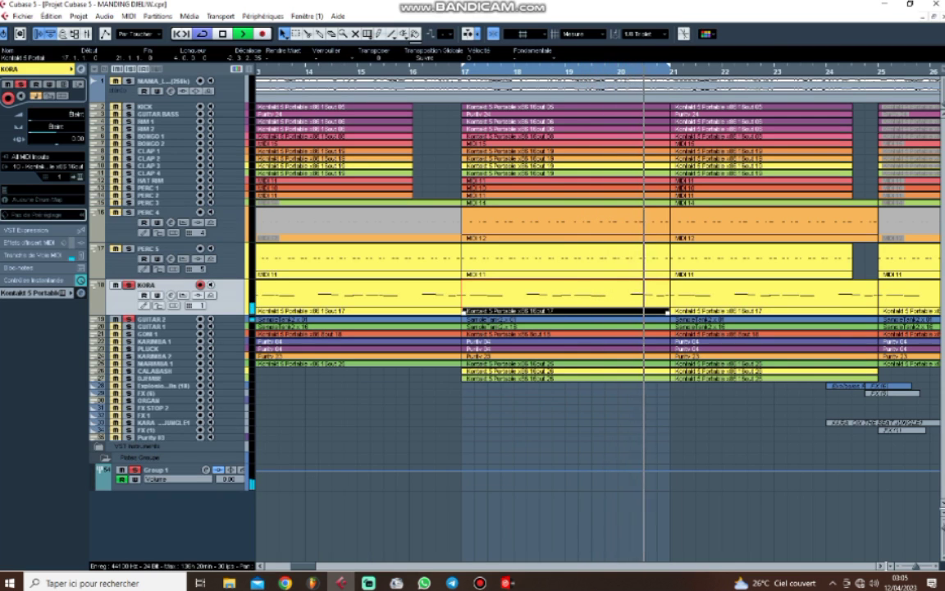
pyautogui.moveTo(169, 315); pyautogui.dragTo(168, 286)
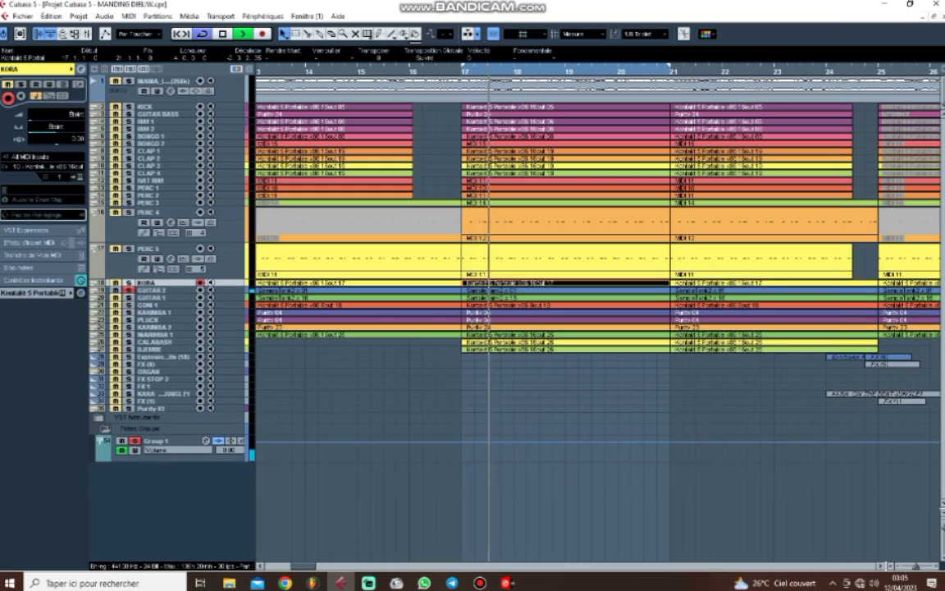
pyautogui.click(168, 212)
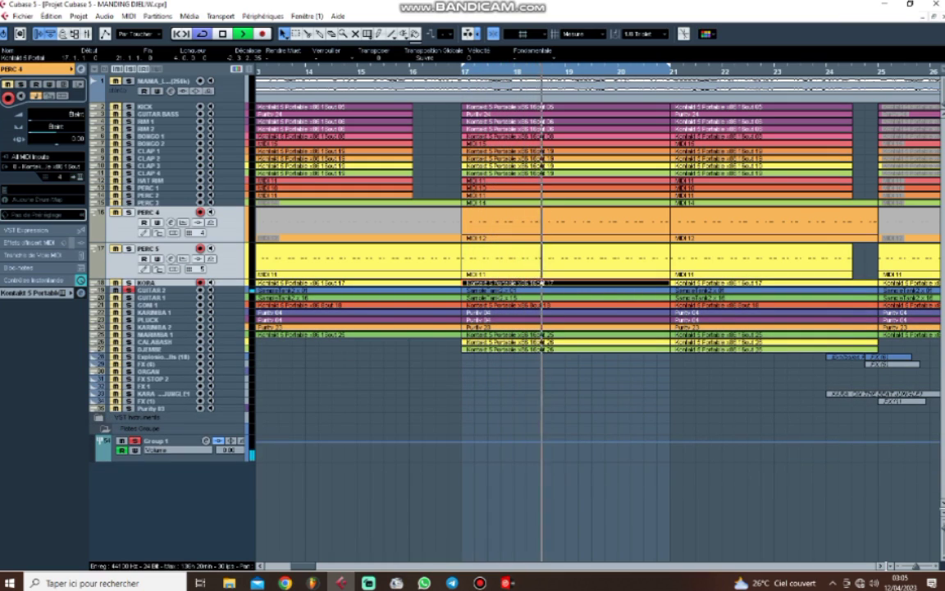
pyautogui.hotkey('ctrl', 'Up')
pyautogui.hotkey('ctrl', 'Up')
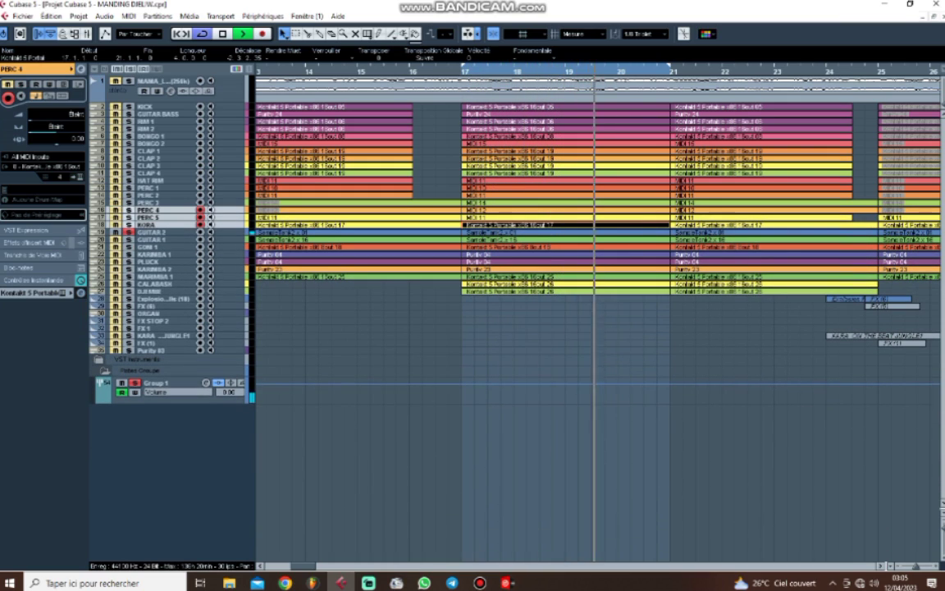
# Enlarge the GUITAR 2 track and open its part at bar 17 in the Key Editor
pyautogui.click(152, 232)
pyautogui.hotkey('ctrl', 'Down')
pyautogui.hotkey('ctrl', 'Down')
pyautogui.doubleClick(542, 249)
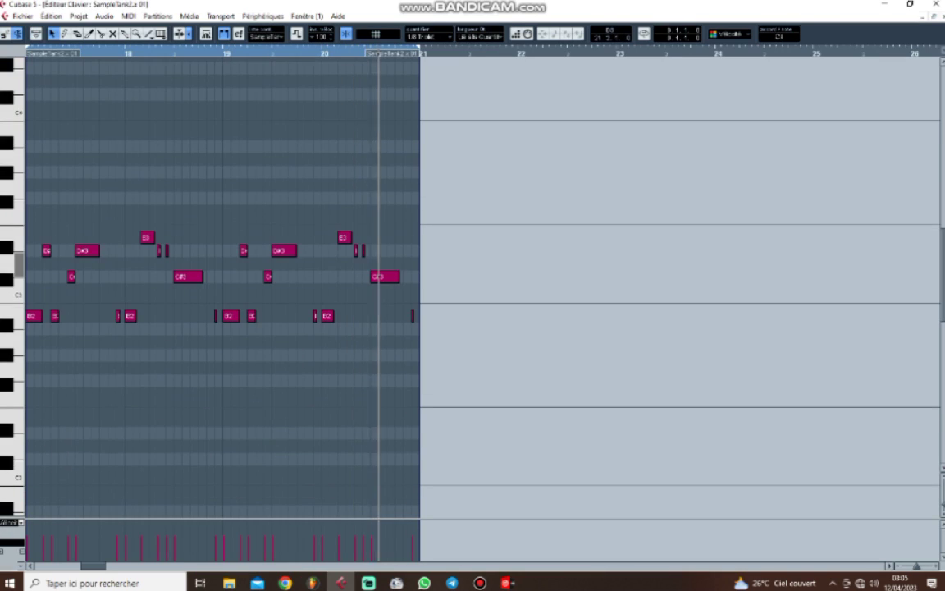
# Examine all the GUITAR 2 notes from bar 17 to 21, and return to the project view
pyautogui.press('g')
pyautogui.press('g')
pyautogui.press('g')
pyautogui.press('h')
pyautogui.press('h')
pyautogui.press('h')
pyautogui.press('h')
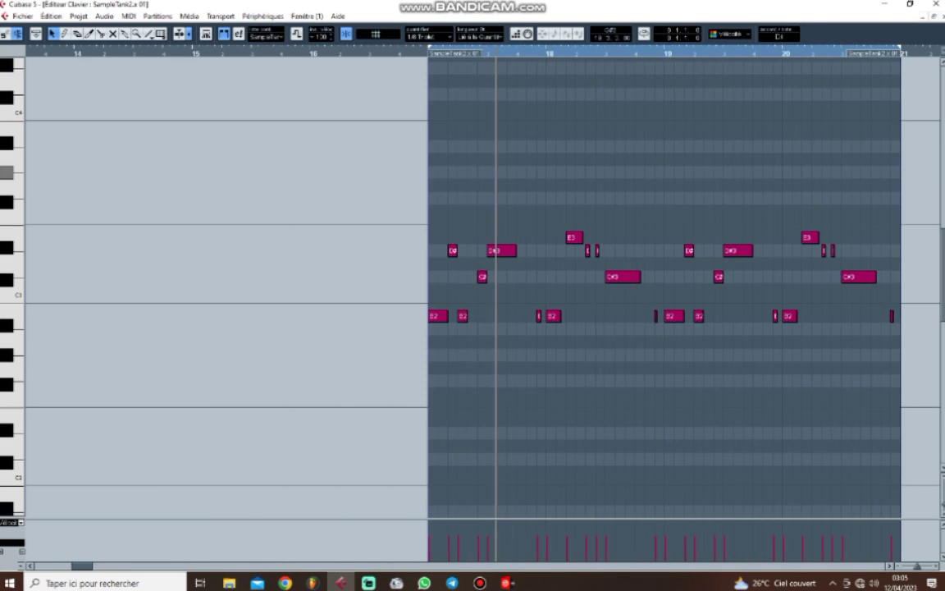
pyautogui.hscroll(3, 780, 172)
pyautogui.press('Return')
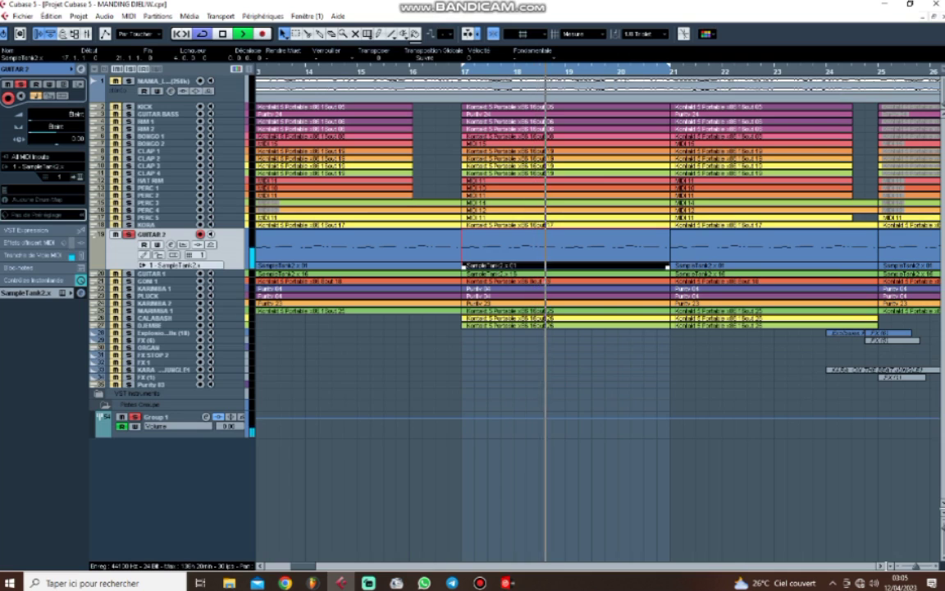
# Collapse the GUITAR 2 track and enlarge the GUITAR 1 track, soloing GUITAR 1 instead
pyautogui.hotkey('alt', 'Up')
pyautogui.hotkey('alt', 'Up')
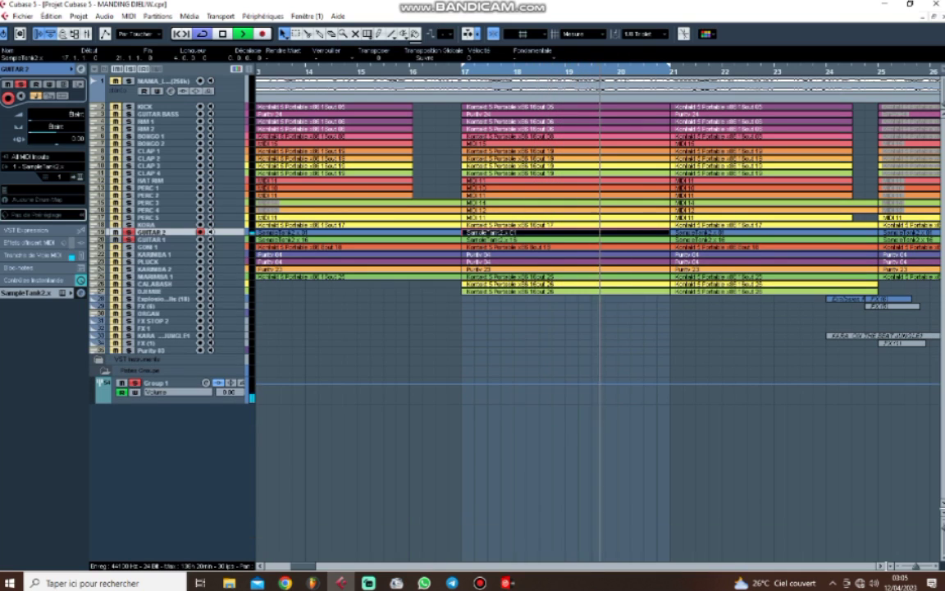
pyautogui.press('Down')
pyautogui.hotkey('alt', 'Down')
pyautogui.hotkey('alt', 'Down')
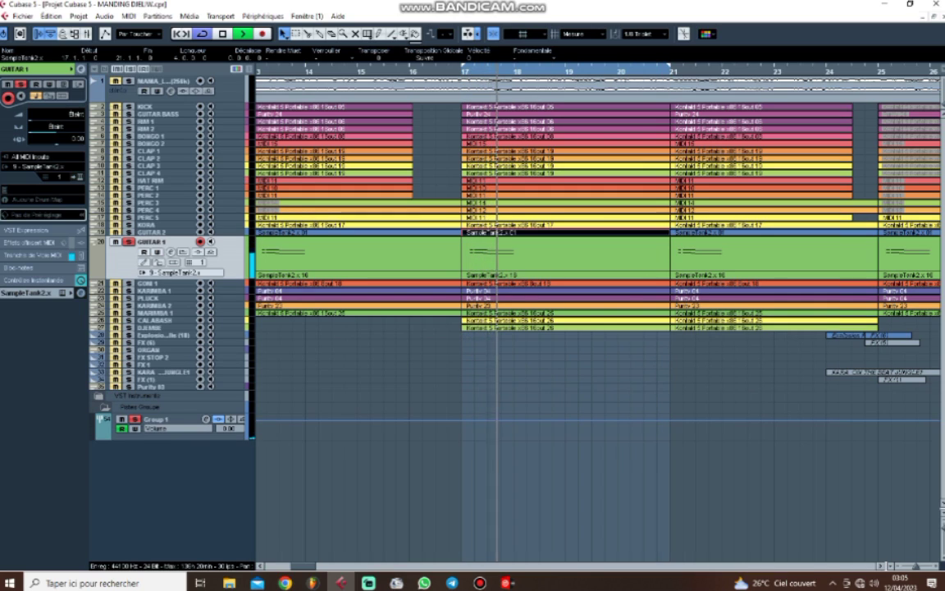
# Examine the GUITAR 1 part at bar 17 in the Key Editor, and close the editor
pyautogui.press('Return')
pyautogui.scroll(-2, 276, 266)
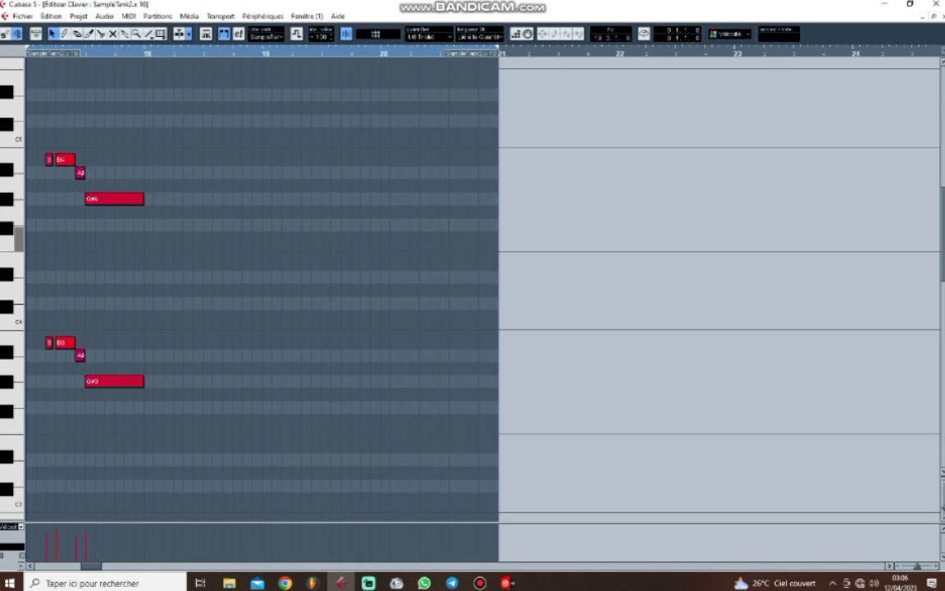
pyautogui.press('g')
pyautogui.press('g')
pyautogui.press('Return')
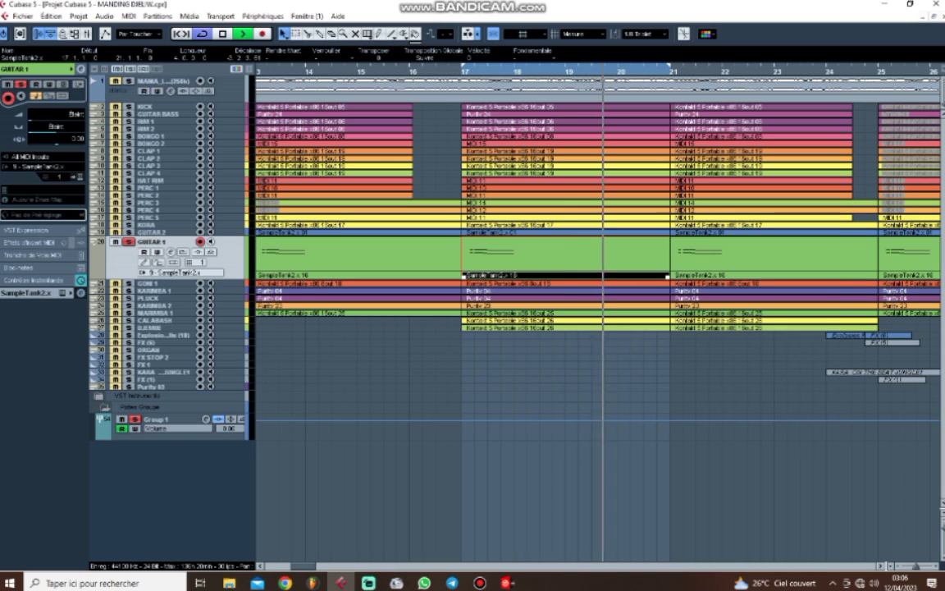
# Collapse the GUITAR 1 track and enlarge the GONI 1 track
pyautogui.press('z')
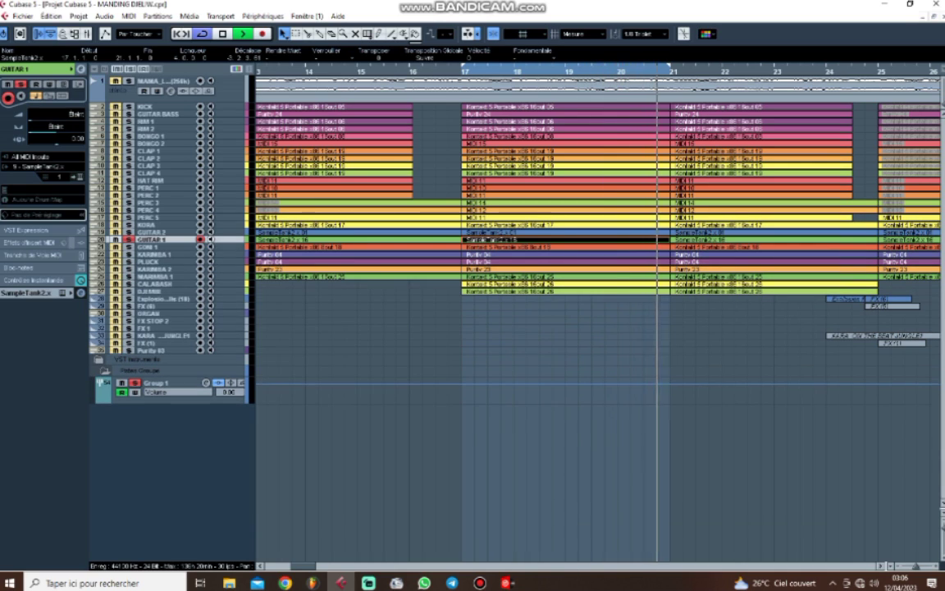
pyautogui.click(156, 247)
pyautogui.press('z')
# Examine the soloed GONI 1 part from bar 17 to 21 in the Key Editor, and collapse its track
pyautogui.doubleClick(558, 265)
pyautogui.scroll(-2, 402, 257)
pyautogui.press('h')
pyautogui.press('h')
pyautogui.press('h')
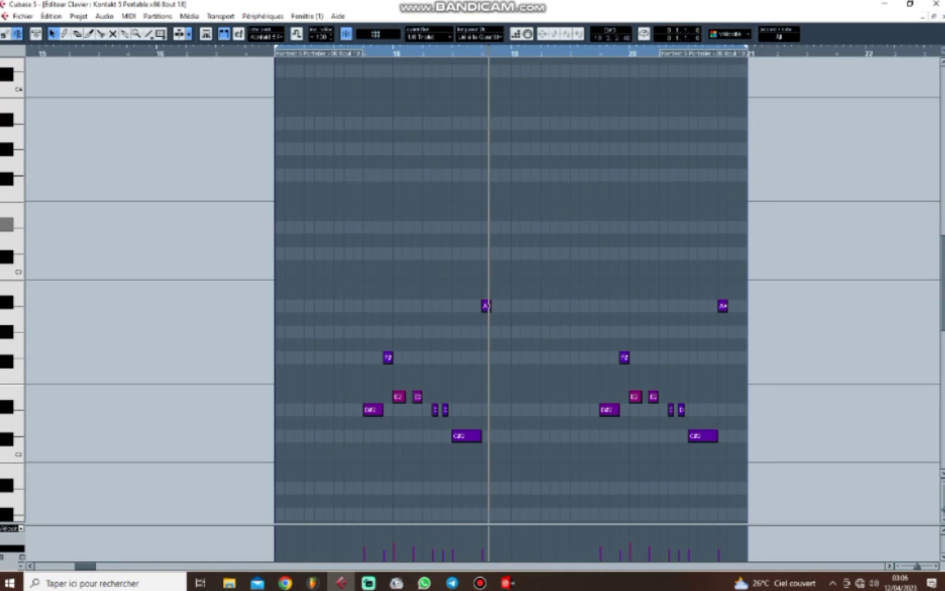
pyautogui.scroll(-2, 500, 287)
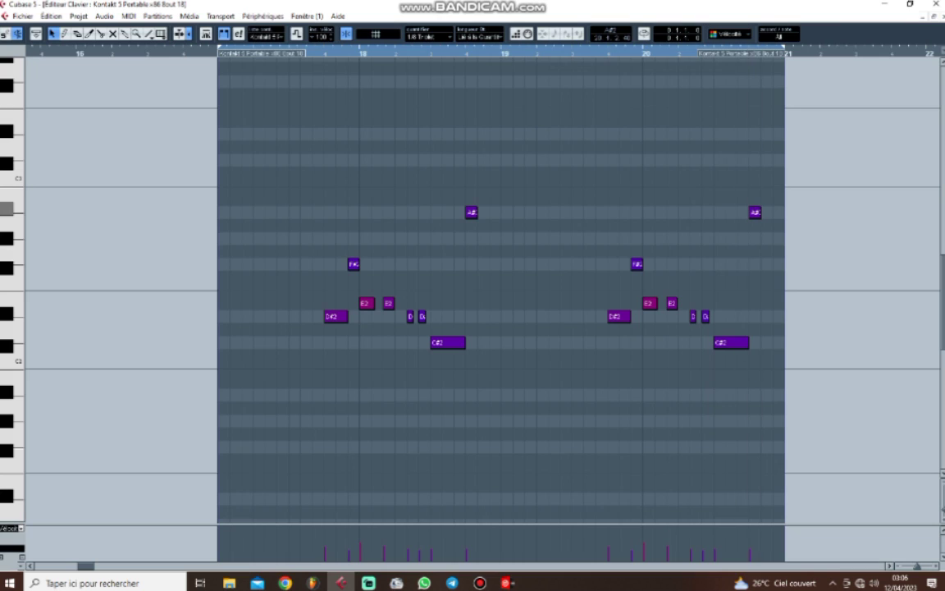
pyautogui.press('Return')
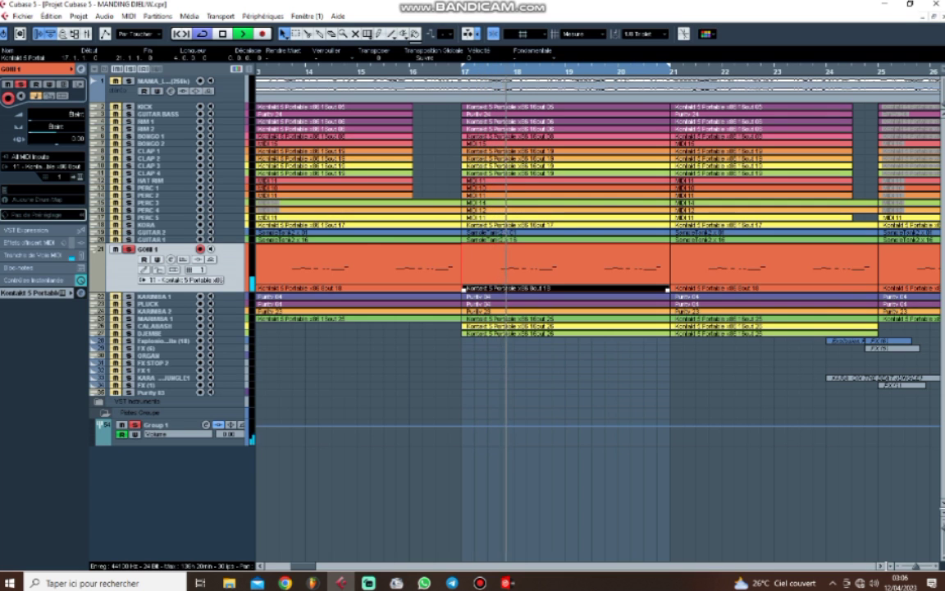
pyautogui.hotkey('ctrl', 'Up')
# Solo KARIMBA 1 and examine its bar 17 to 21 part in the Key Editor, including the lower octave
pyautogui.click(129, 255)
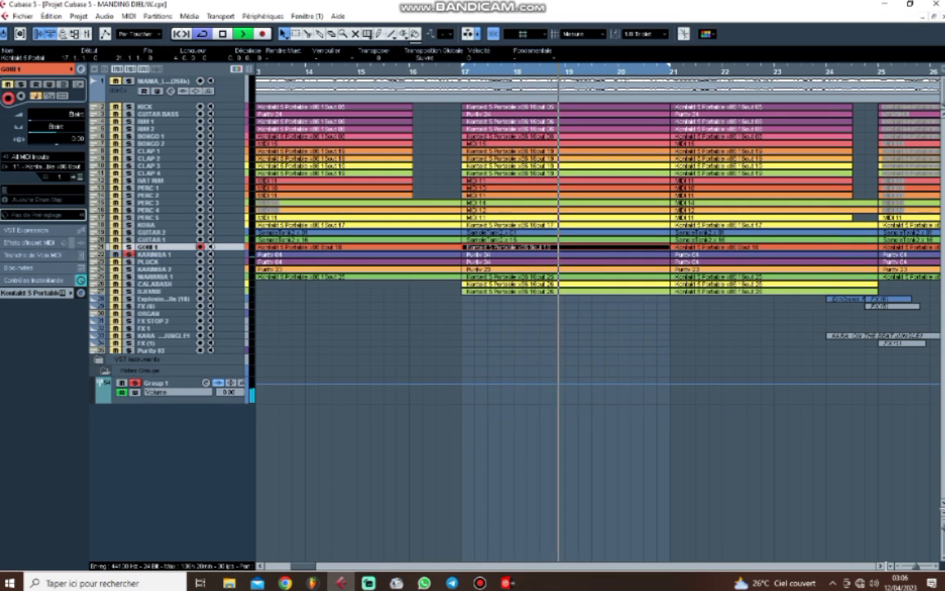
pyautogui.doubleClick(492, 254)
pyautogui.scroll(-2, 431, 265)
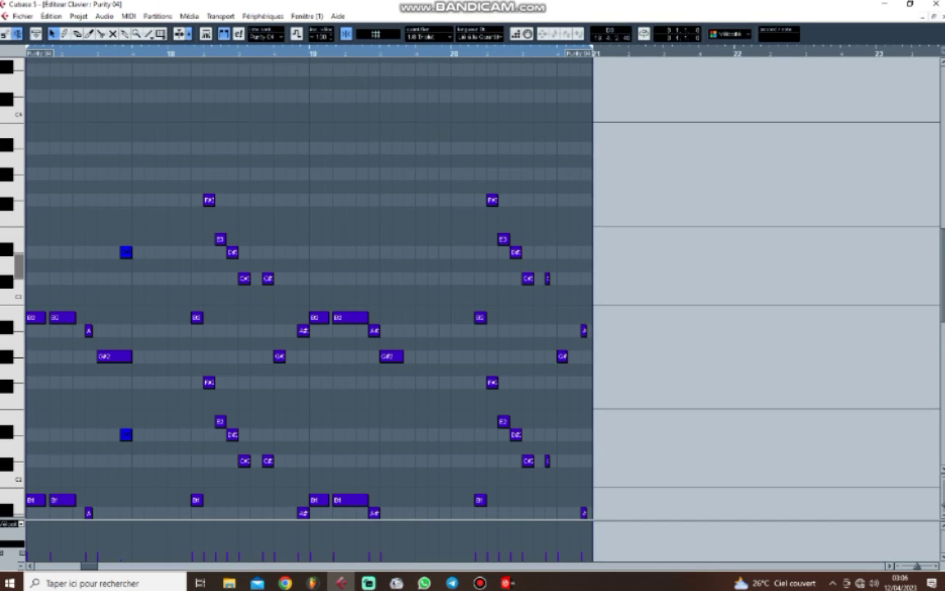
pyautogui.scroll(-2, 431, 265)
pyautogui.press('g')
pyautogui.press('g')
pyautogui.press('g')
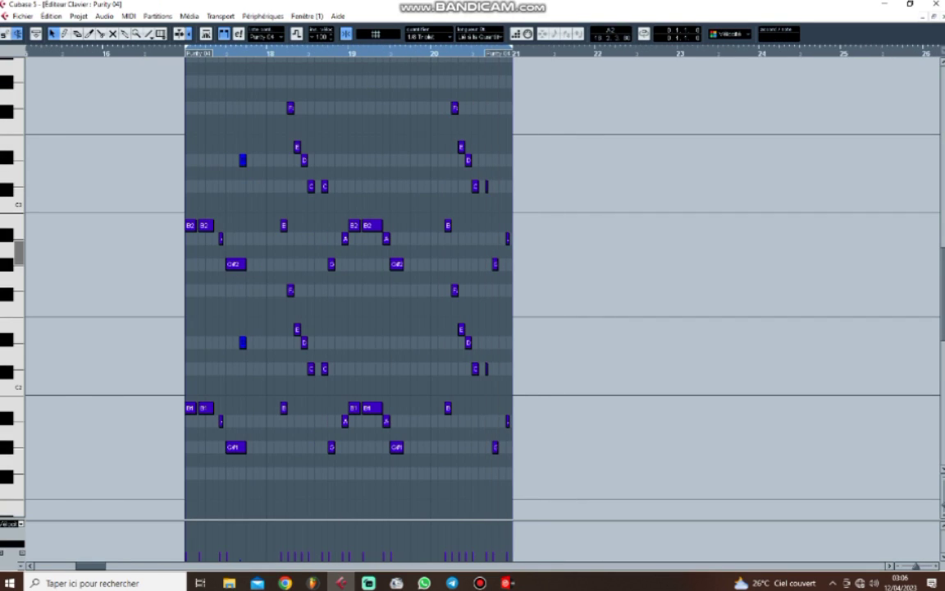
pyautogui.scroll(-2, 348, 287)
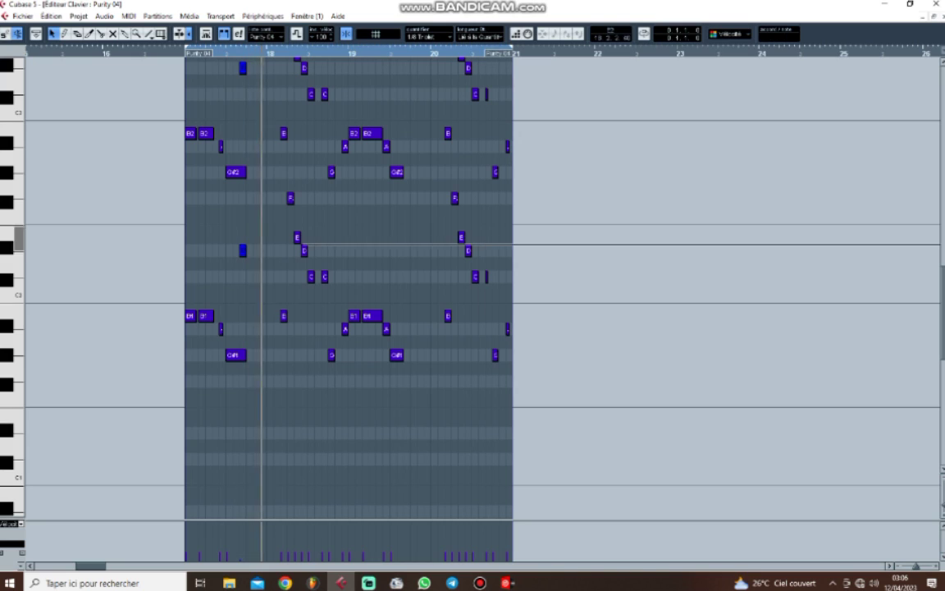
pyautogui.press('Return')
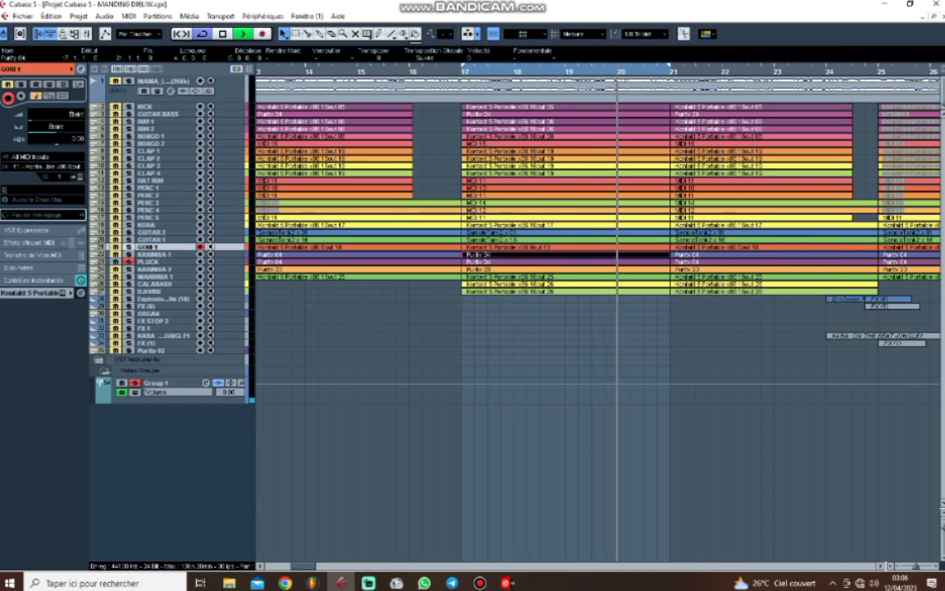
# Examine the soloed PLUCK track's part from bar 17 to 21 in the Key Editor, and leave the track collapsed
pyautogui.click(156, 261)
pyautogui.doubleClick(568, 275)
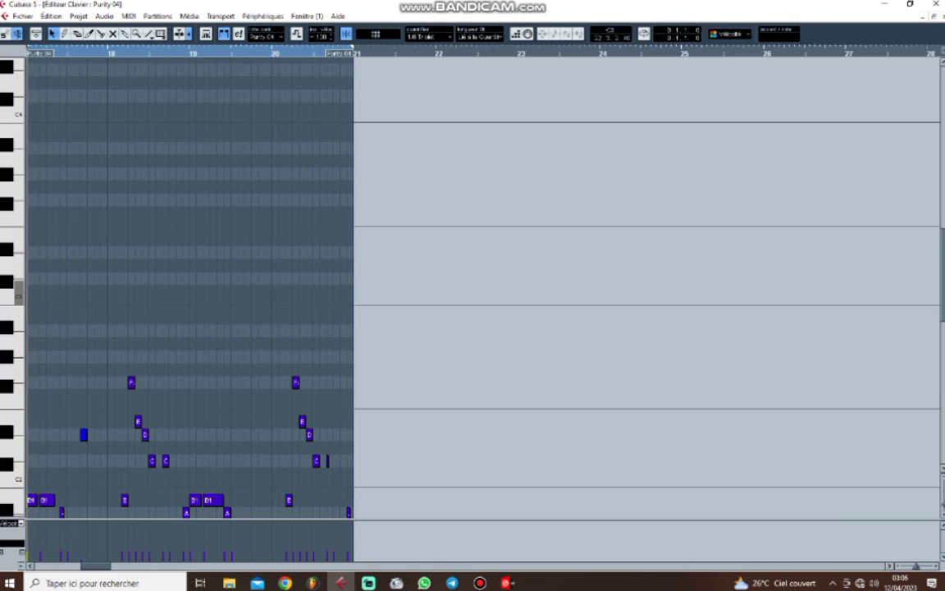
pyautogui.scroll(-2, 339, 265)
pyautogui.press('h')
pyautogui.press('h')
pyautogui.press('h')
pyautogui.scroll(-2, 484, 288)
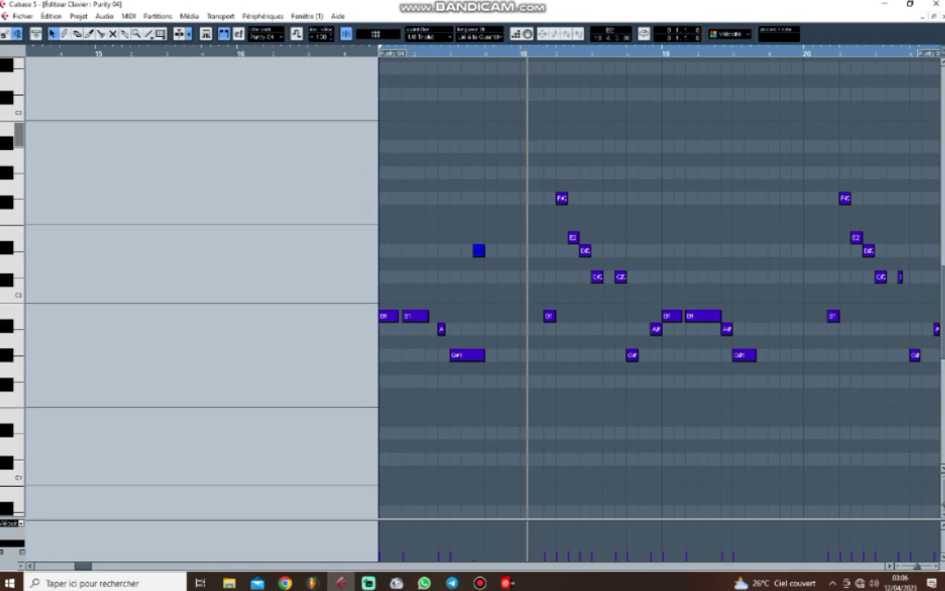
pyautogui.hscroll(3, 483, 288)
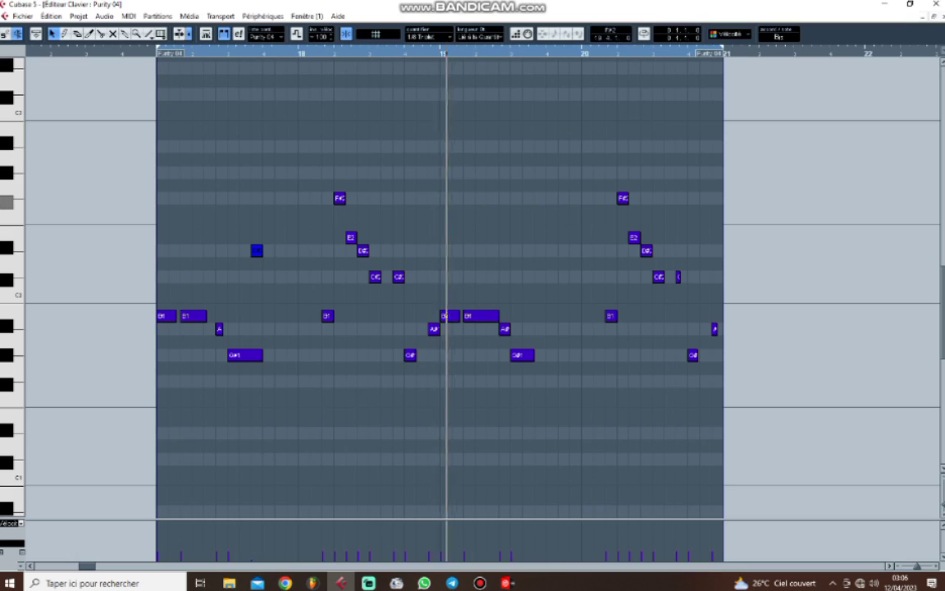
pyautogui.press('Return')
pyautogui.hotkey('ctrl', 'Up')
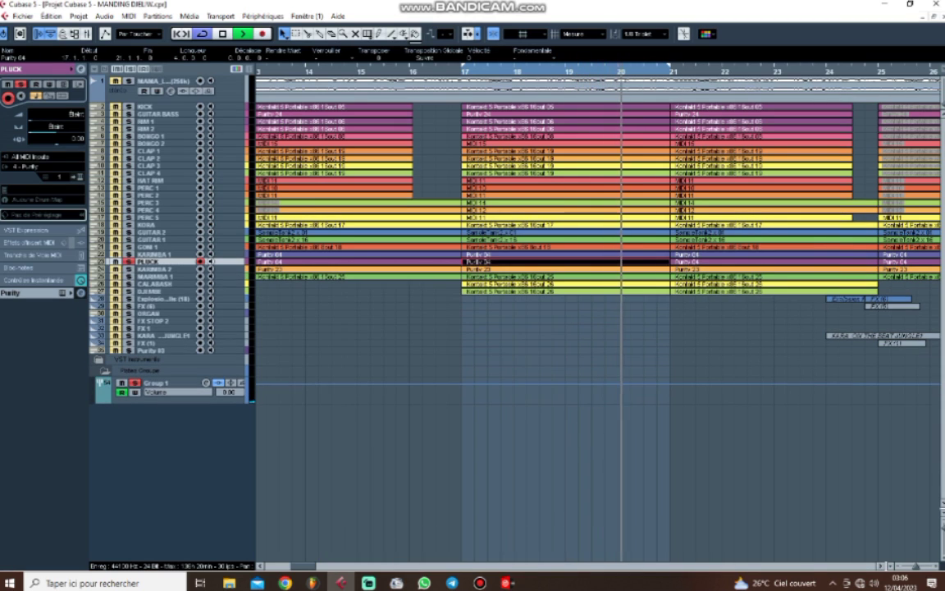
# Enlarge the soloed KARIMBA 2 track and open its part at bar 17 in the Key Editor
pyautogui.press('Down')
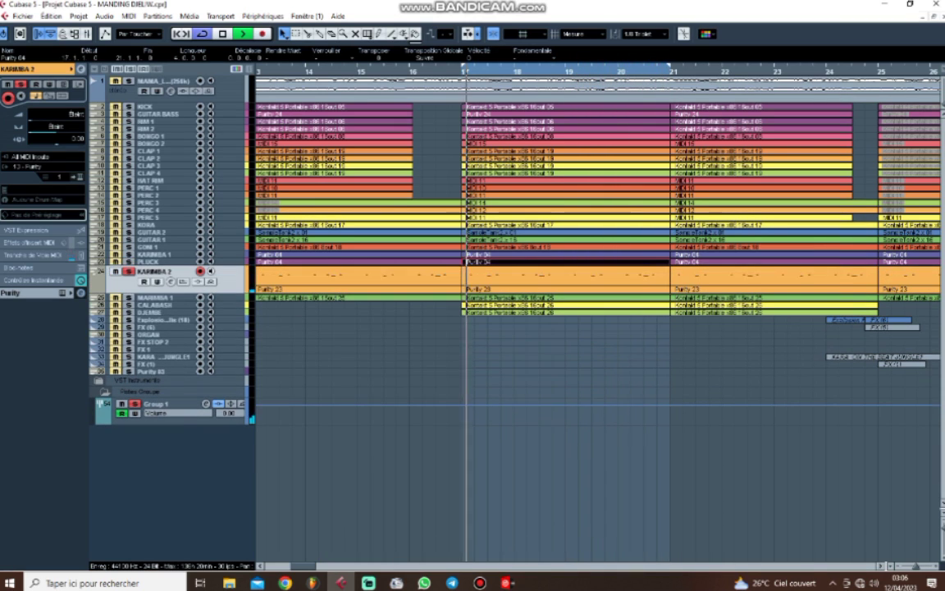
pyautogui.press('Up')
pyautogui.press('Down')
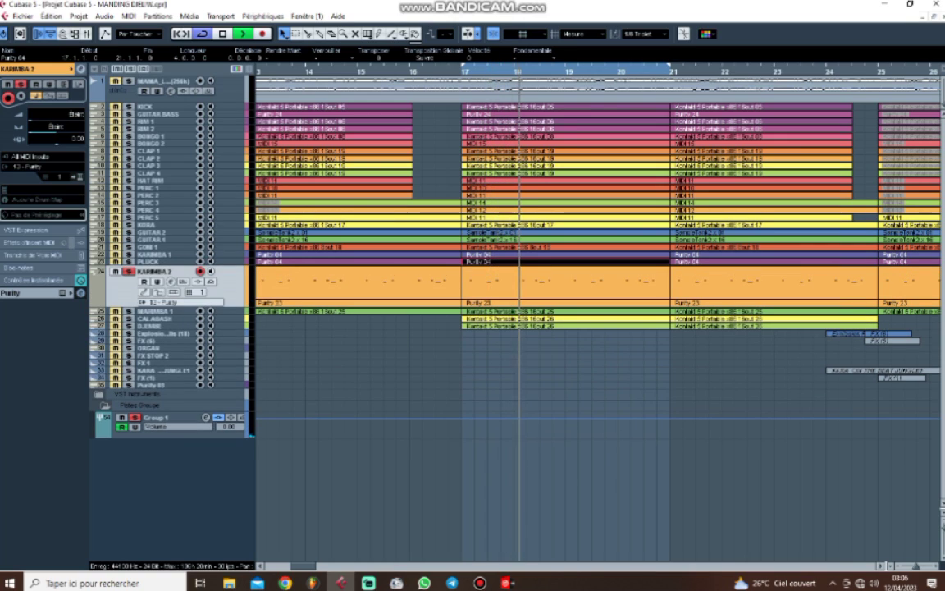
pyautogui.press('Return')
pyautogui.scroll(-2, 415, 265)
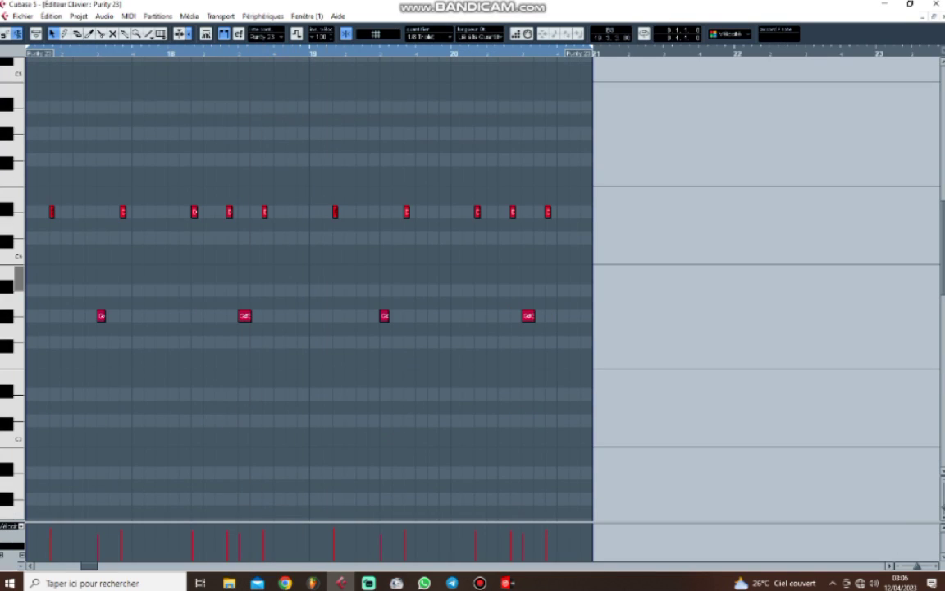
# Examine the full KARIMBA 2 part from bar 17 to 21 and close the Key Editor
pyautogui.press('g')
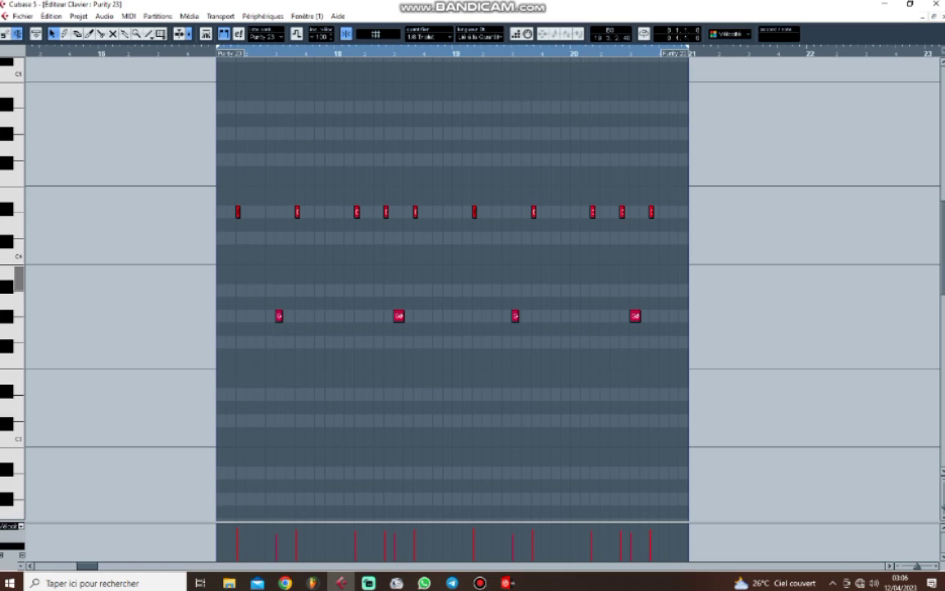
pyautogui.press('Return')
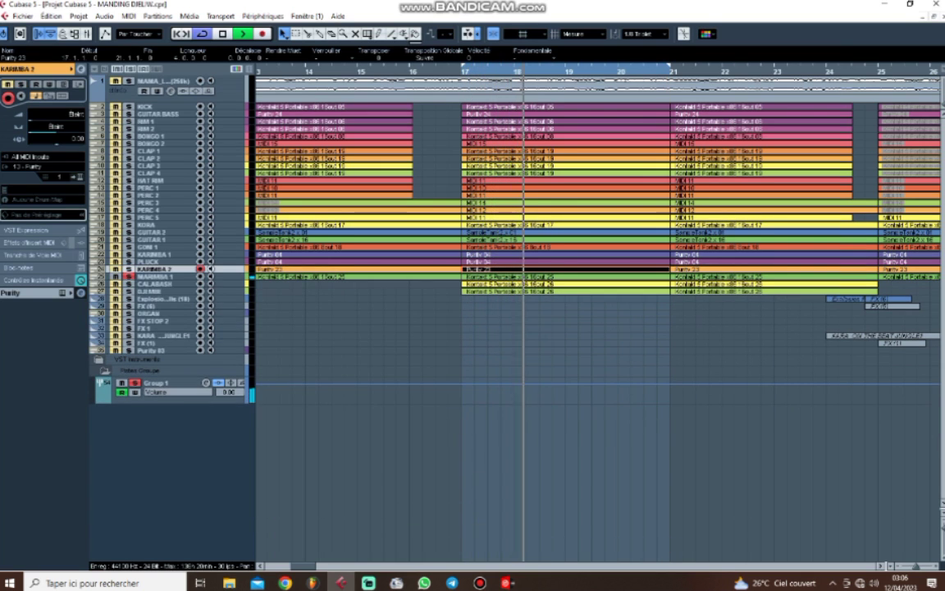
# Solo MARIMBA 1, examine its part from bar 17 to 21 in the Key Editor, and leave the track collapsed
pyautogui.click(156, 276)
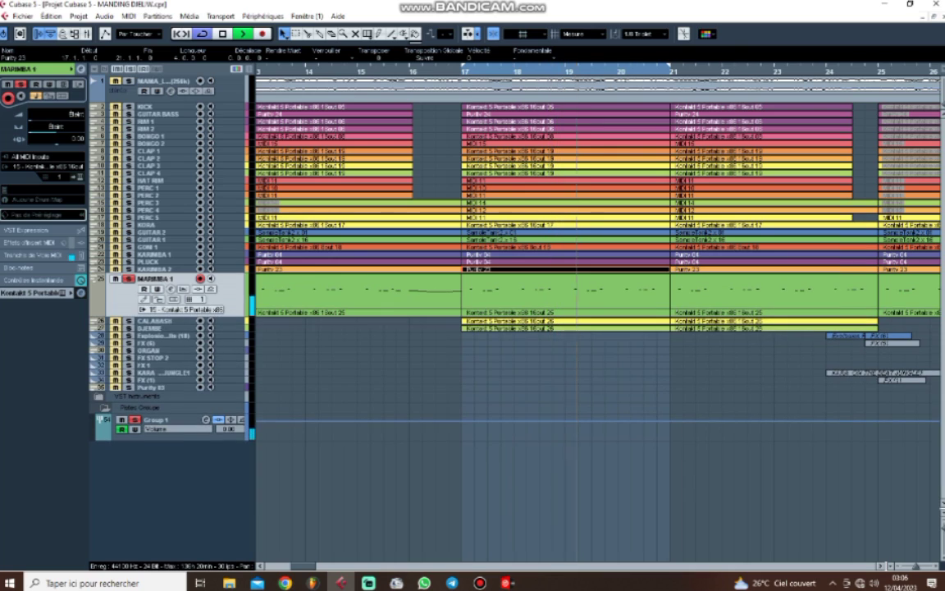
pyautogui.press('Return')
pyautogui.press('g')
pyautogui.press('h')
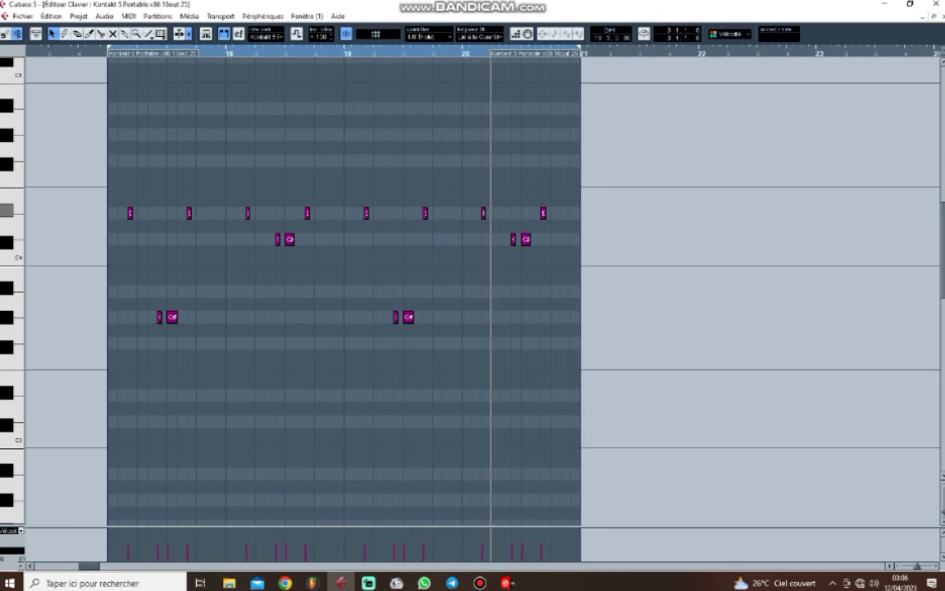
pyautogui.press('h')
pyautogui.moveTo(206, 161); pyautogui.dragTo(27, 135)
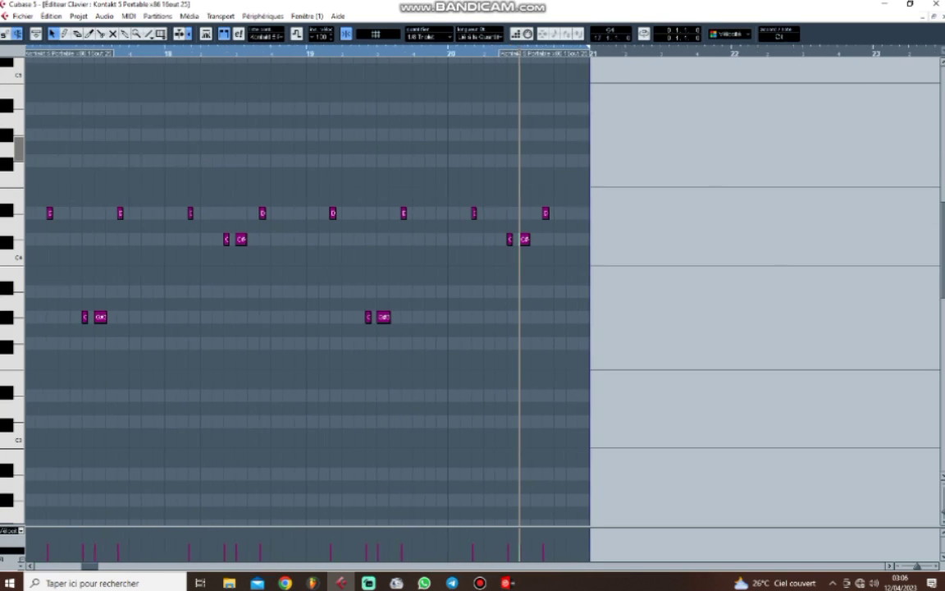
pyautogui.press('h')
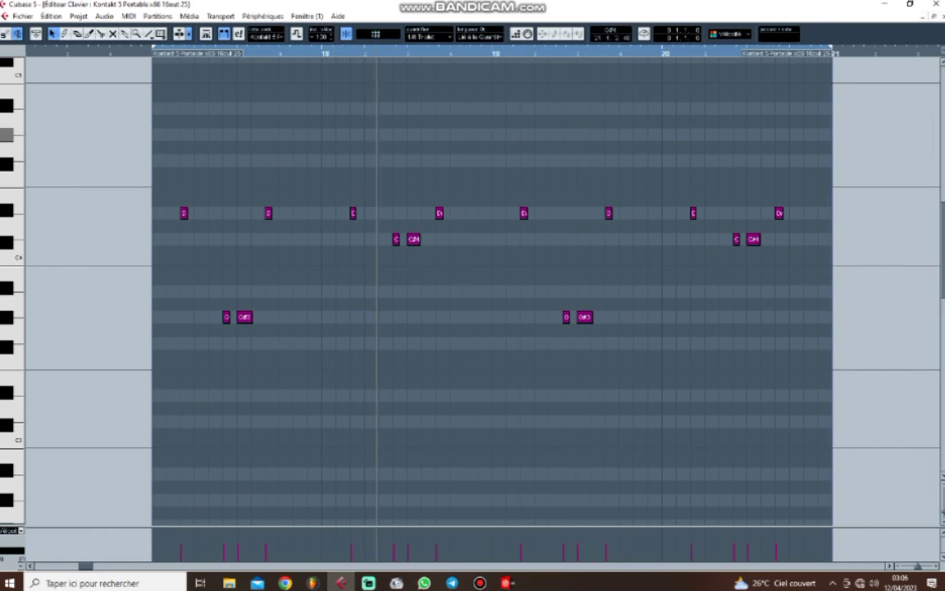
pyautogui.press('Return')
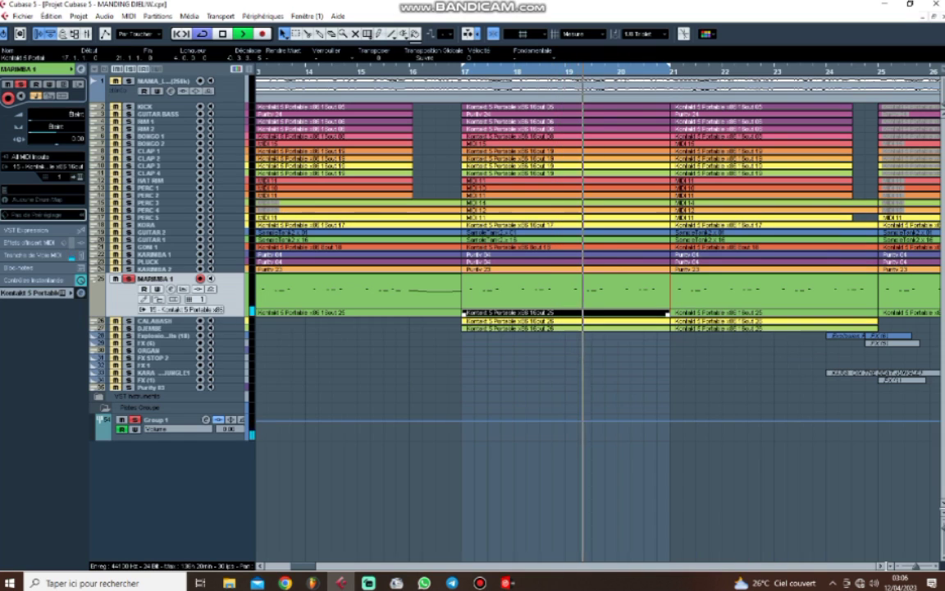
pyautogui.hotkey('ctrl', 'Up')
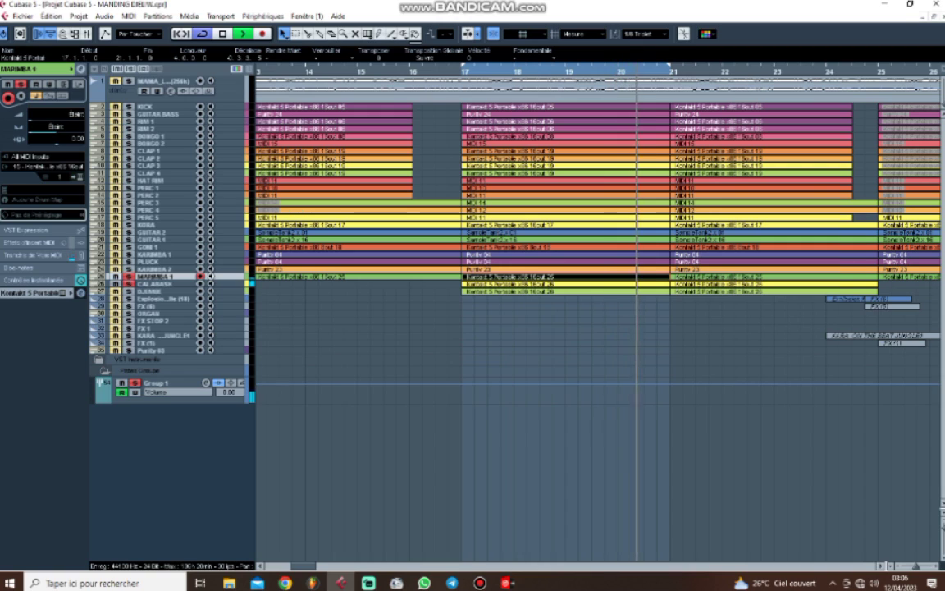
# Solo CALABASH, examine its part from bar 17 to 21 in the Key Editor, and collapse the track
pyautogui.press('Down')
pyautogui.hotkey('ctrl', 'Down')
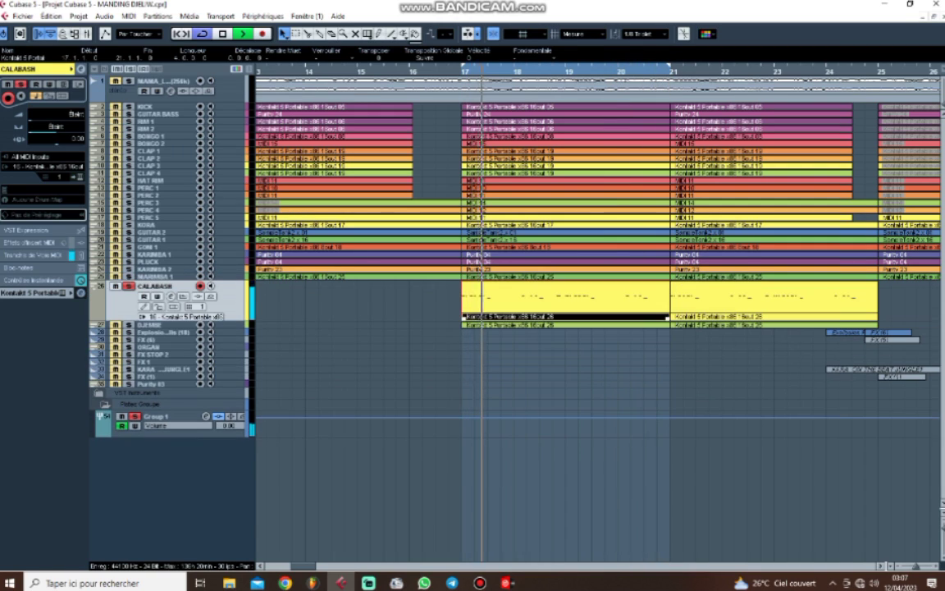
pyautogui.press('Return')
pyautogui.scroll(-2, 525, 300)
pyautogui.press('g')
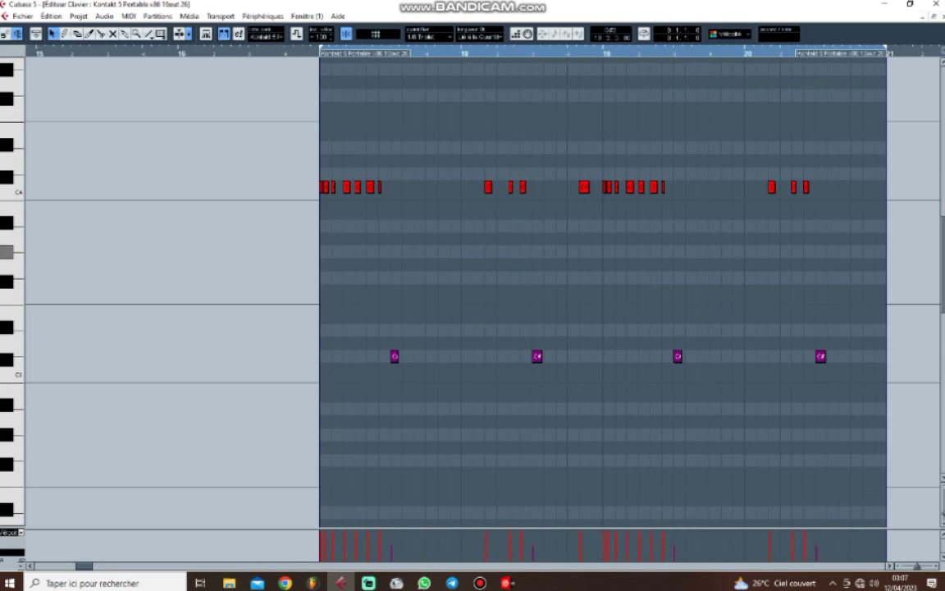
pyautogui.hscroll(2, 729, 267)
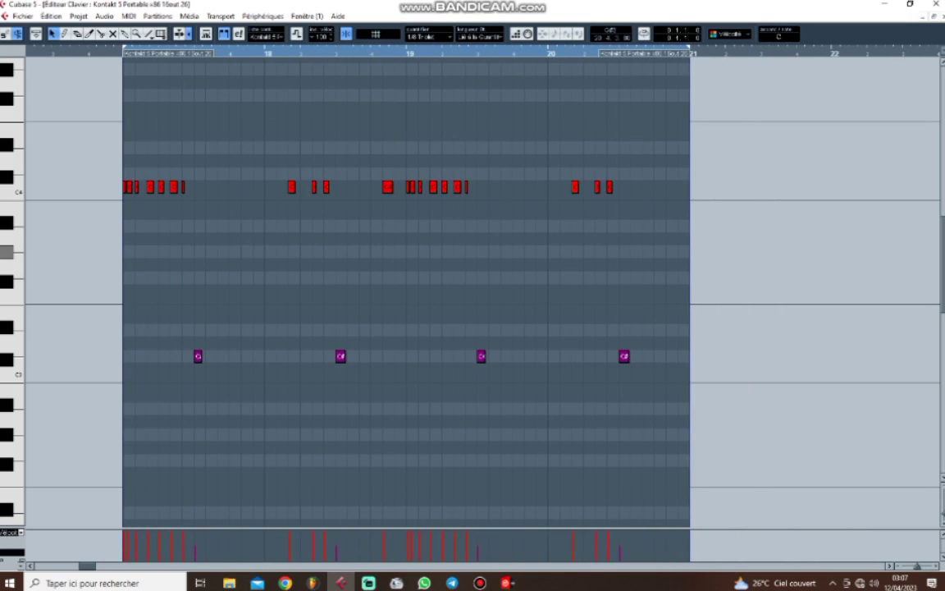
pyautogui.press('Return')
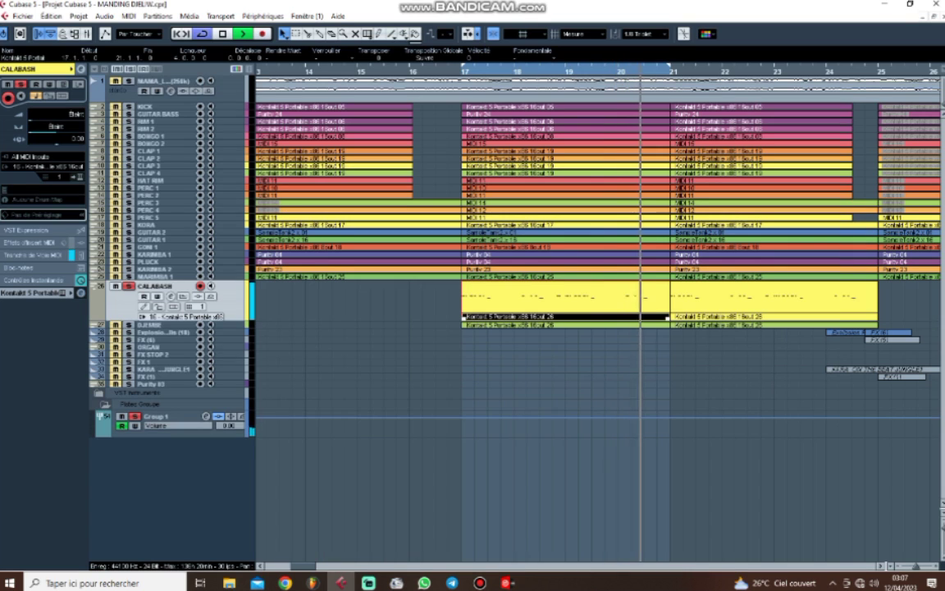
pyautogui.moveTo(164, 321); pyautogui.dragTo(164, 288)
# Solo DJEMBE and examine its part from bar 17 to 21 in the Key Editor, including the lower octaves
pyautogui.click(156, 291)
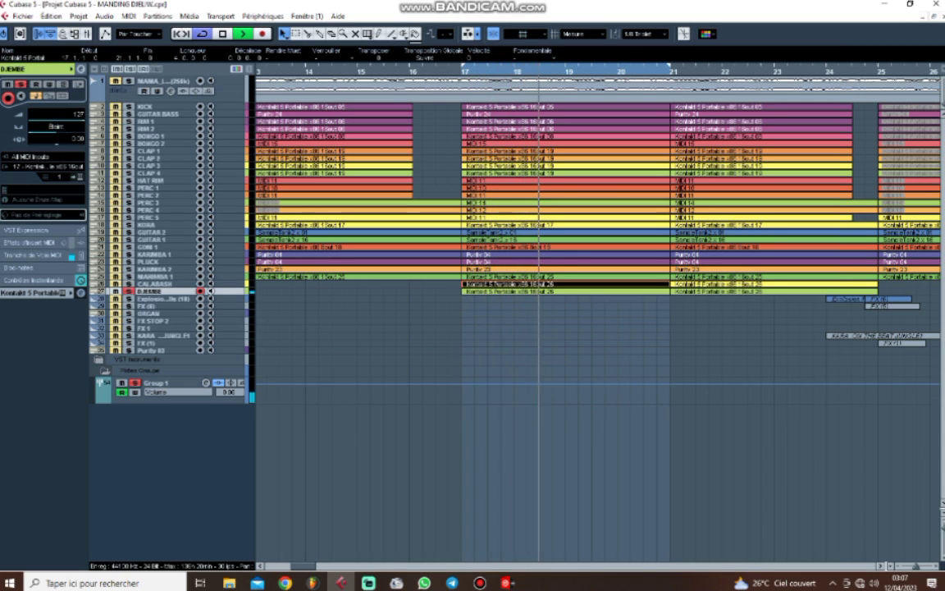
pyautogui.press('Return')
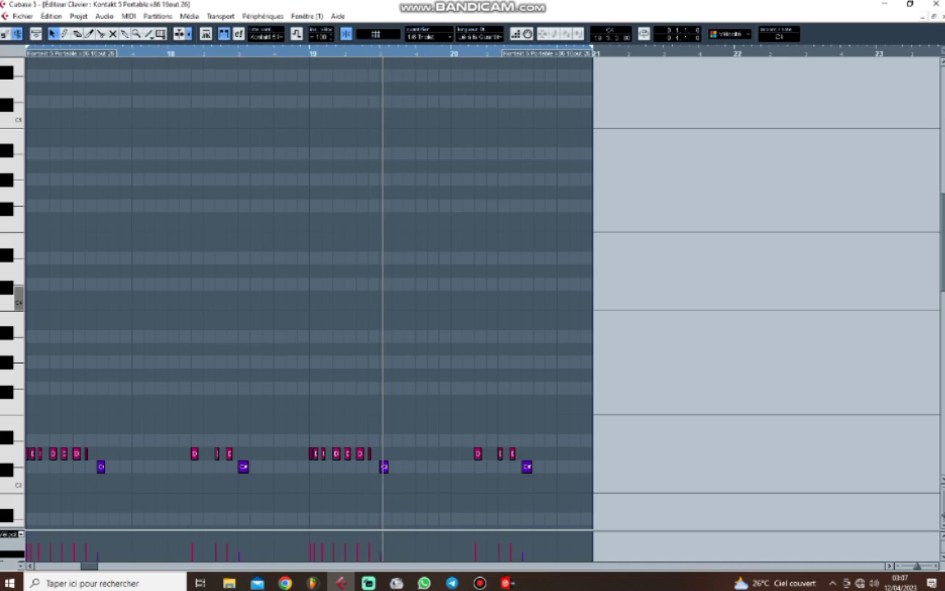
pyautogui.scroll(-2, 482, 295)
pyautogui.press('g')
pyautogui.press('g')
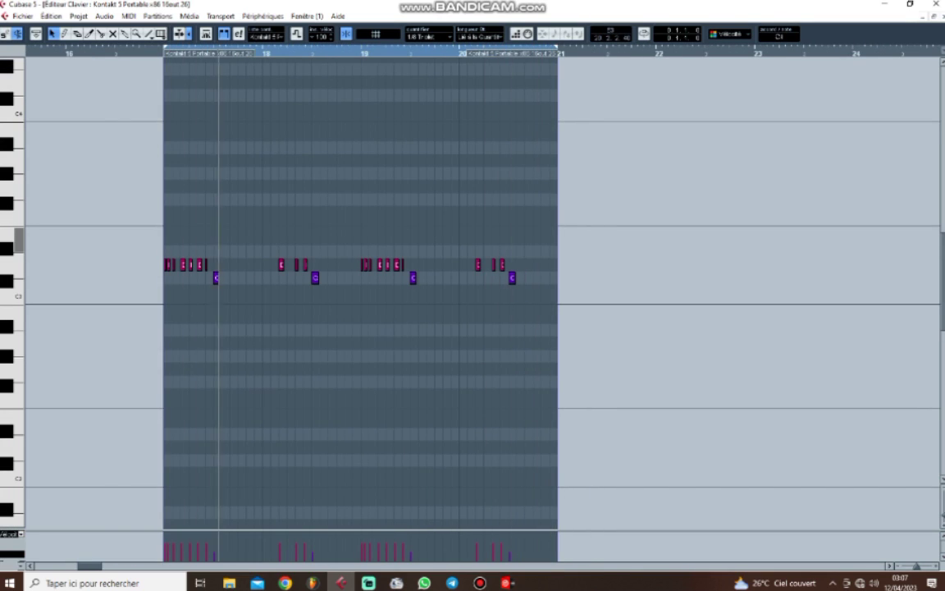
pyautogui.press('Return')
pyautogui.press('z')
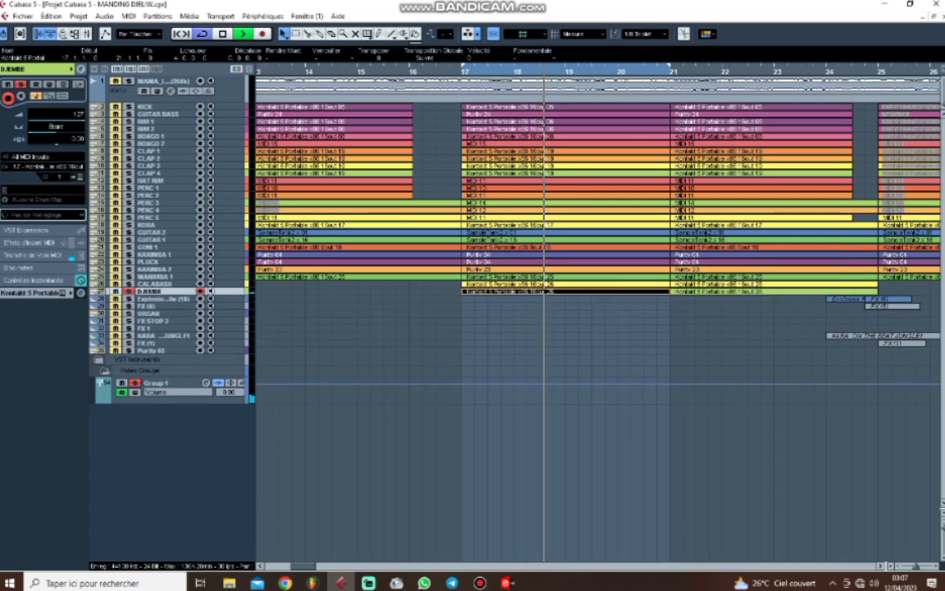
# Turn off the solo, play the whole arrangement from bar 1, and select the KICK track
pyautogui.press('g')
pyautogui.press('g')
pyautogui.press('g')
pyautogui.press('g')
pyautogui.press('g')
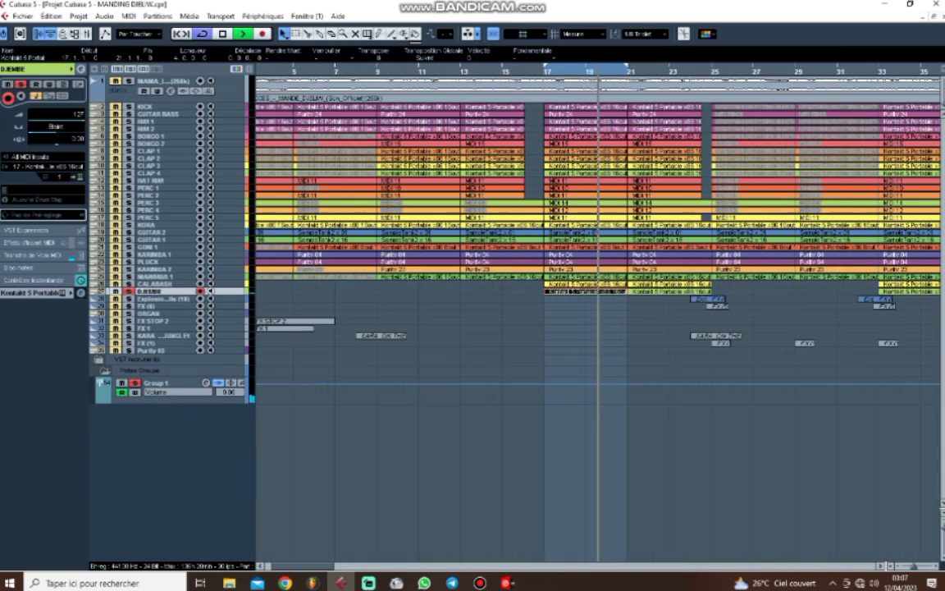
pyautogui.press('g')
pyautogui.press('g')
pyautogui.press('g')
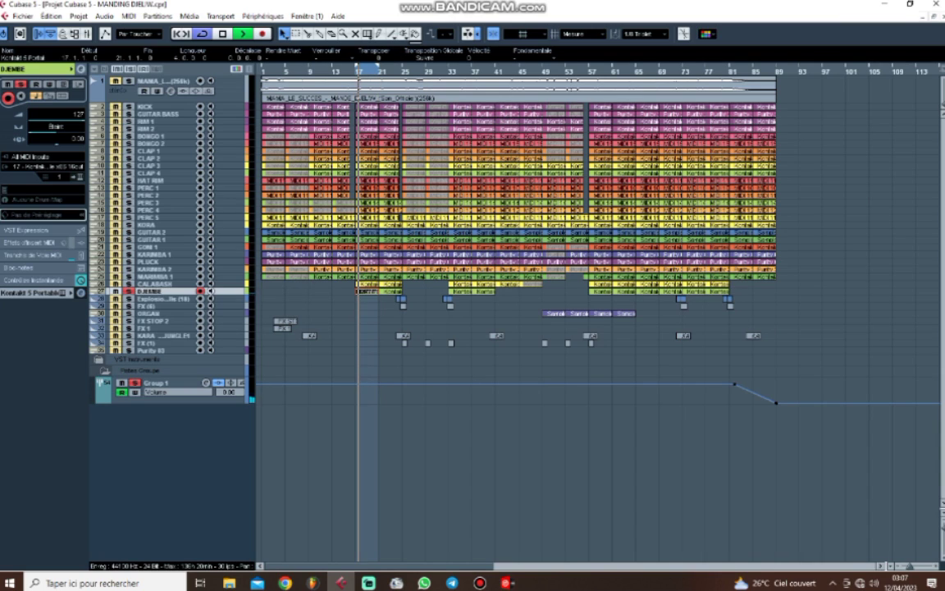
pyautogui.moveTo(262, 71)
pyautogui.mouseDown()
pyautogui.moveTo(263, 115)
pyautogui.moveTo(263, 83)
pyautogui.mouseUp()
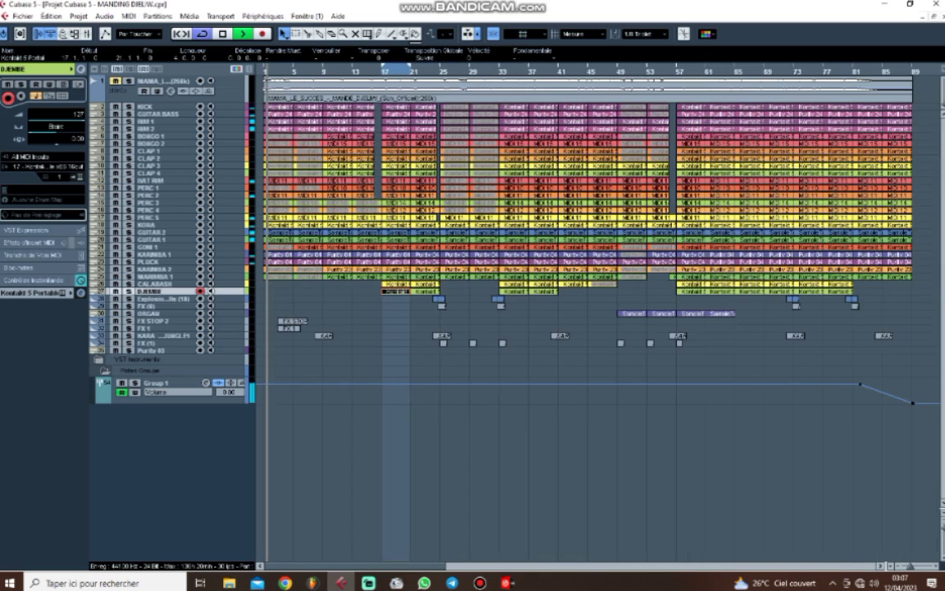
pyautogui.click(459, 459)
pyautogui.click(149, 106)
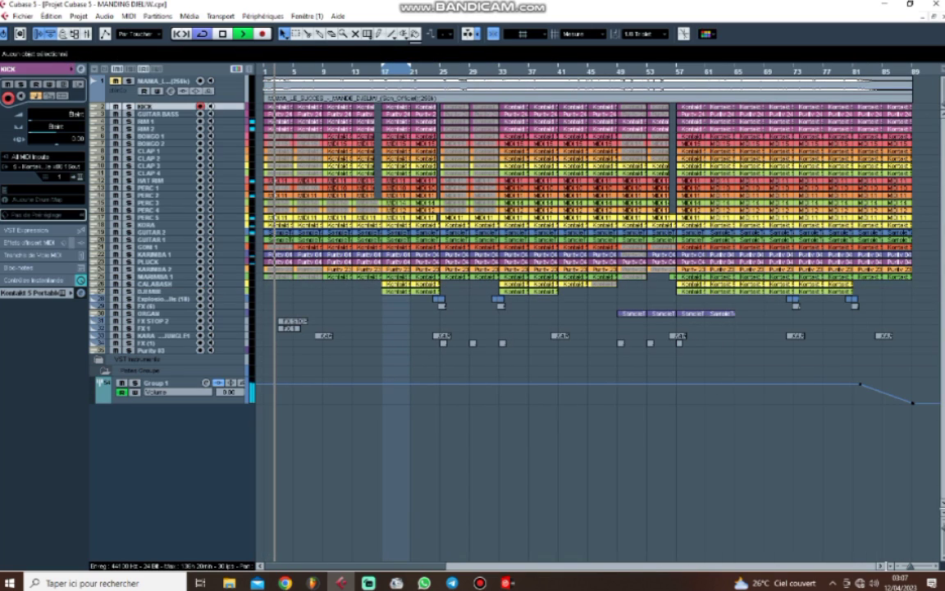
# Unmute the MAMA_LE_SUCCES audio track and lower its event volume to -20 dB
pyautogui.click(116, 81)
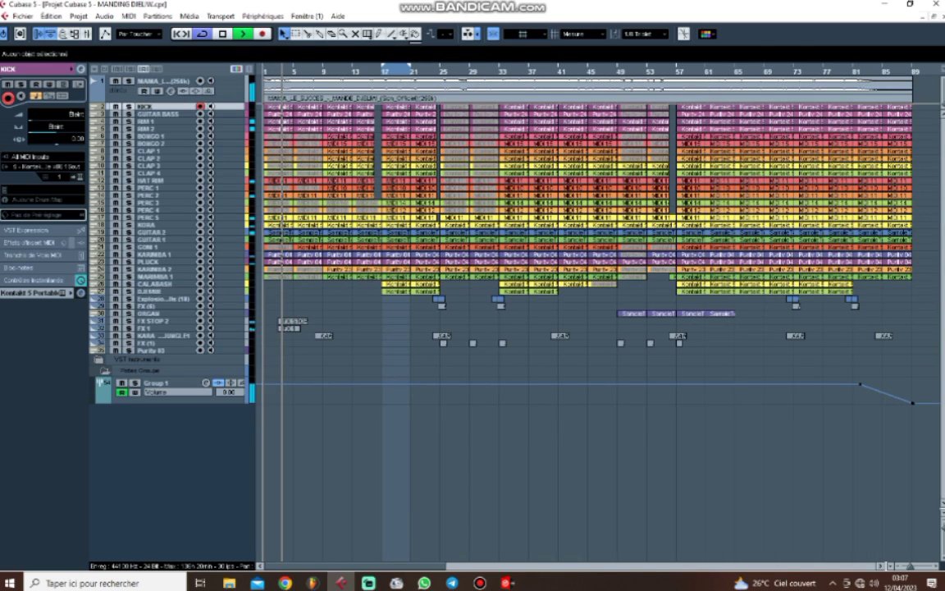
pyautogui.click(328, 90)
pyautogui.scroll(-13, 487, 59)
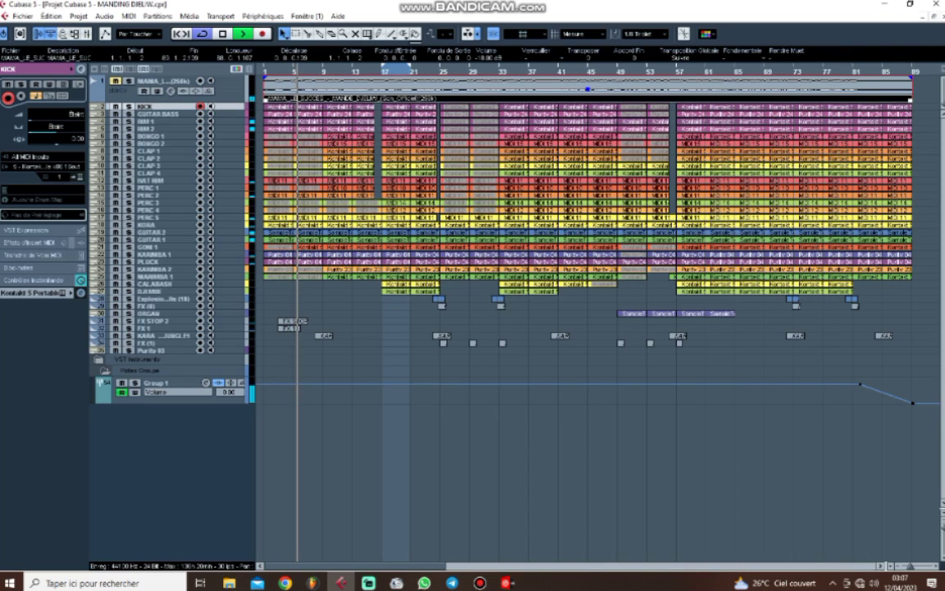
pyautogui.scroll(-10, 487, 58)
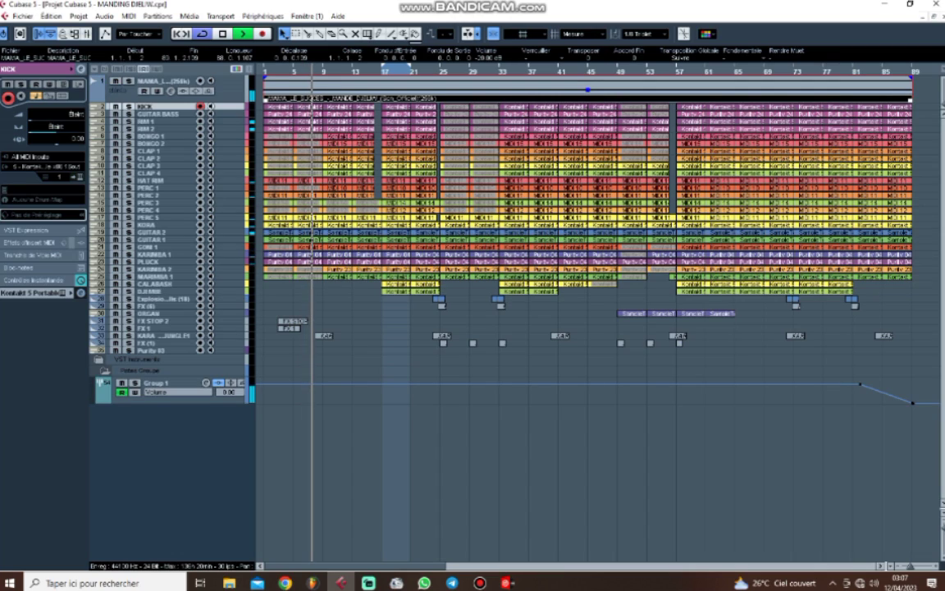
# Add FabFilter Pro-Q as the first insert effect on the MAMA_LE_SUCCES audio track and close the plug-in window
pyautogui.click(164, 81)
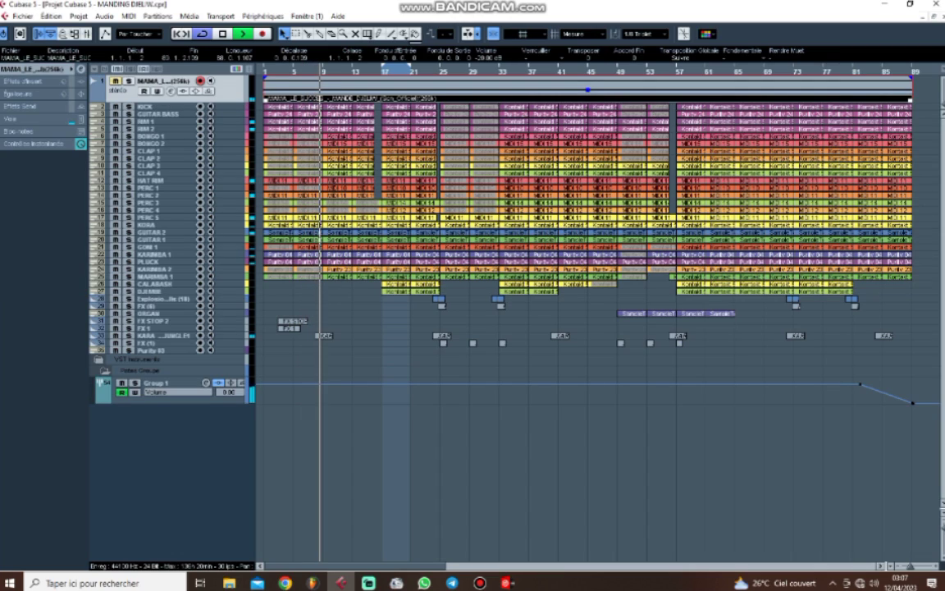
pyautogui.click(23, 81)
pyautogui.click(39, 105)
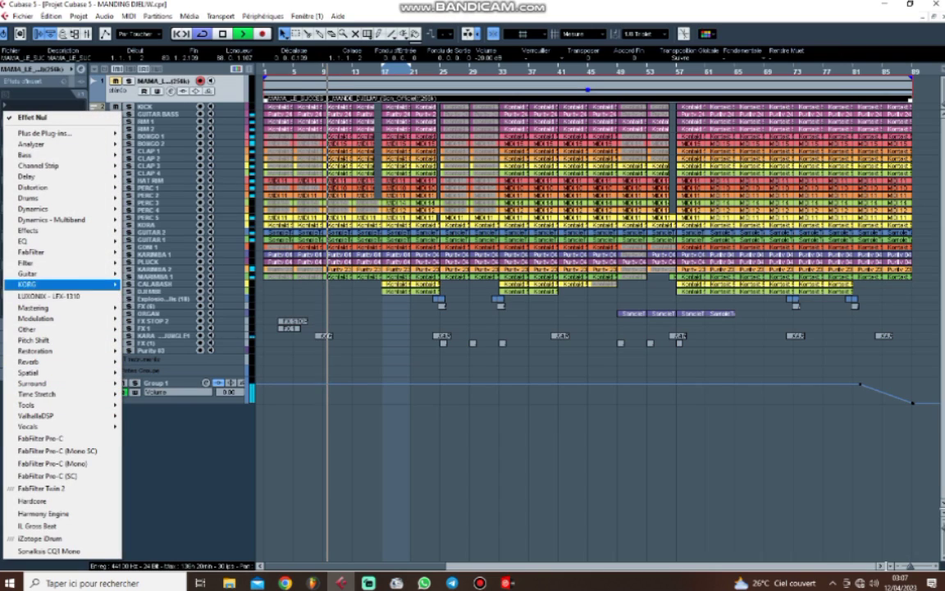
pyautogui.moveTo(33, 252)
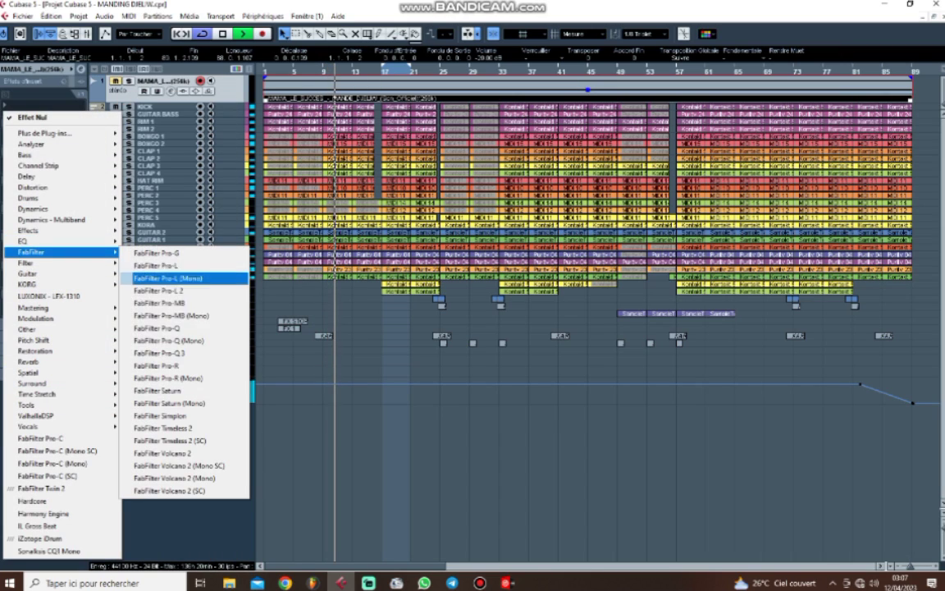
pyautogui.click(157, 327)
pyautogui.click(578, 198)
pyautogui.click(562, 349)
pyautogui.click(673, 164)
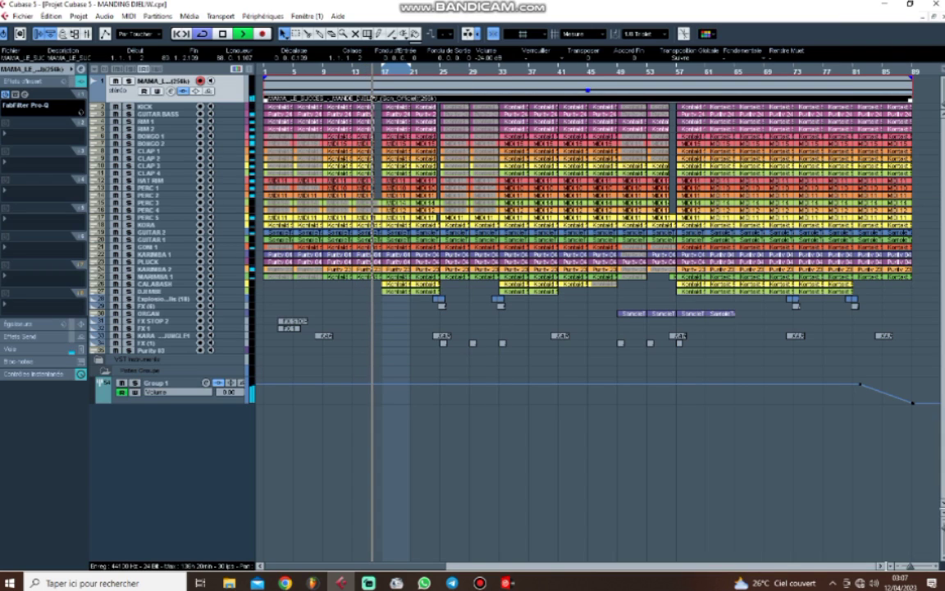
# Examine the playing arrangement around the bar 17 to 21 loop, both up close and as an overview from bar 1
pyautogui.press('h')
pyautogui.press('h')
pyautogui.press('h')
pyautogui.press('h')
pyautogui.press('h')
pyautogui.press('h')
pyautogui.press('h')
pyautogui.press('h')
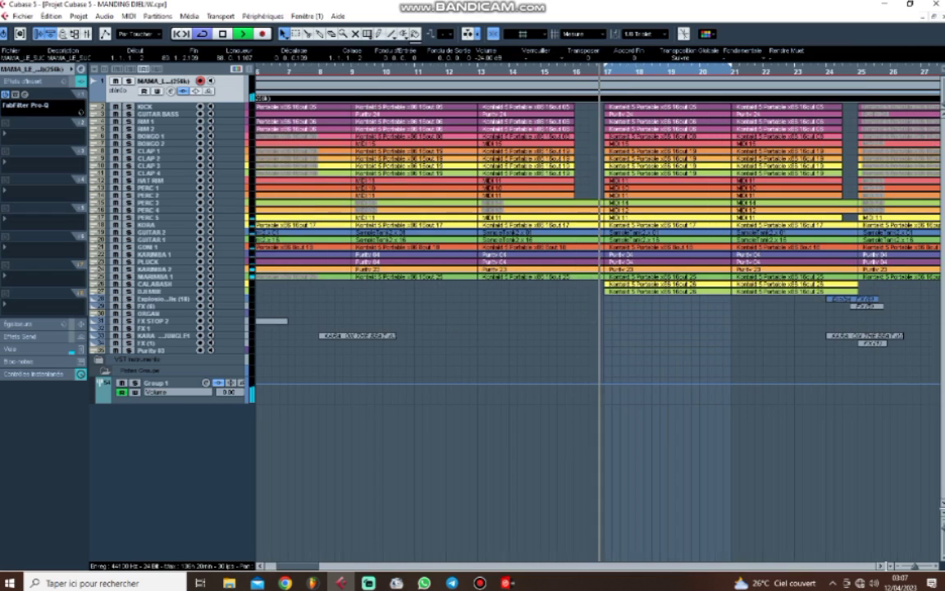
pyautogui.press('g')
pyautogui.press('g')
pyautogui.press('g')
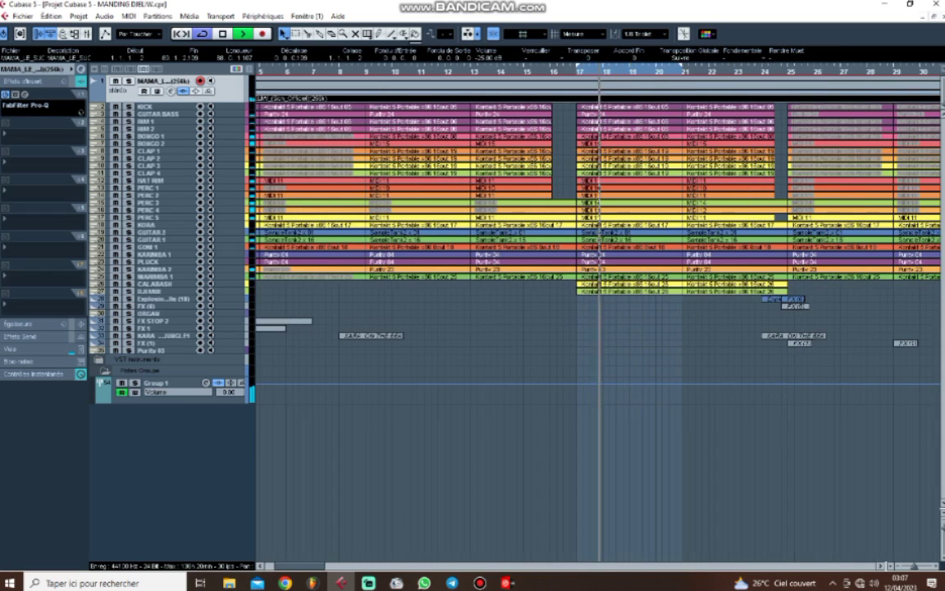
pyautogui.press('g')
pyautogui.press('g')
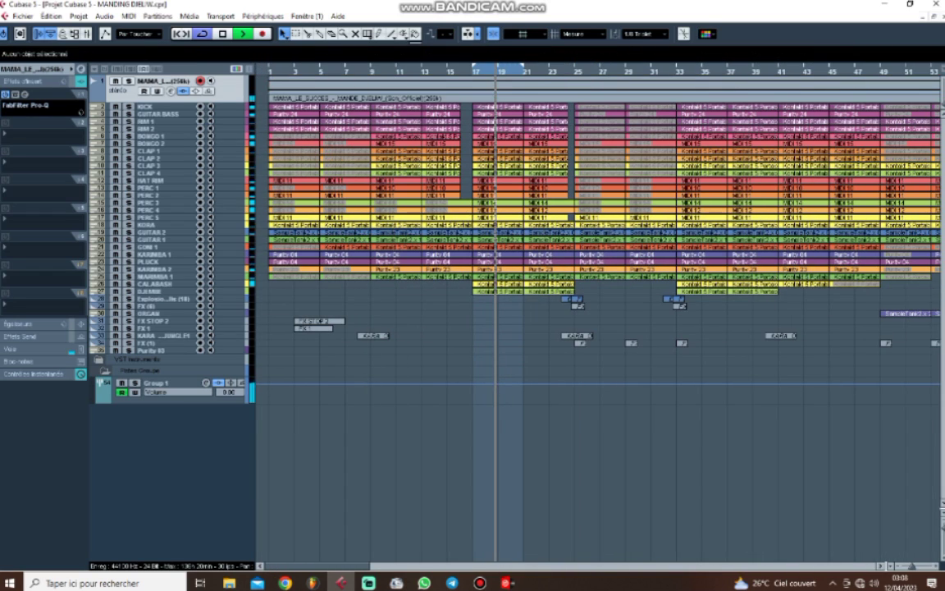
pyautogui.press('g')
pyautogui.press('g')
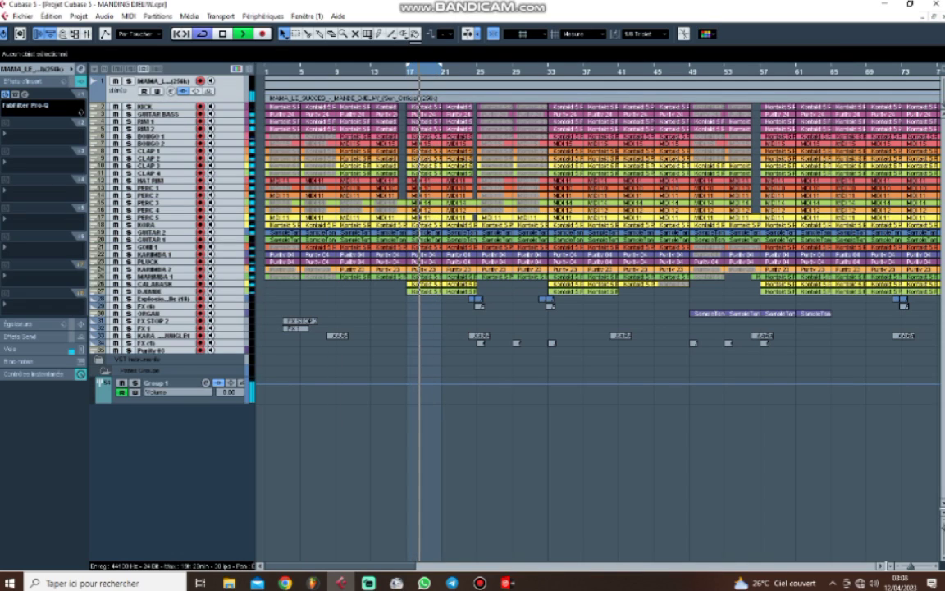
# Enlarge the height of all selected tracks so their parts and note patterns fill the project window
pyautogui.hotkey('shift', 'h')
pyautogui.hotkey('shift', 'h')
pyautogui.hotkey('shift', 'h')
pyautogui.hotkey('shift', 'h')
pyautogui.hotkey('shift', 'g')
pyautogui.hotkey('shift', 'g')
pyautogui.hotkey('shift', 'g')
pyautogui.hotkey('shift', 'g')
pyautogui.hotkey('shift', 'g')
pyautogui.hotkey('shift', 'g')
pyautogui.hotkey('shift', 'g')
pyautogui.hotkey('shift', 'g')
pyautogui.hotkey('shift', 'g')
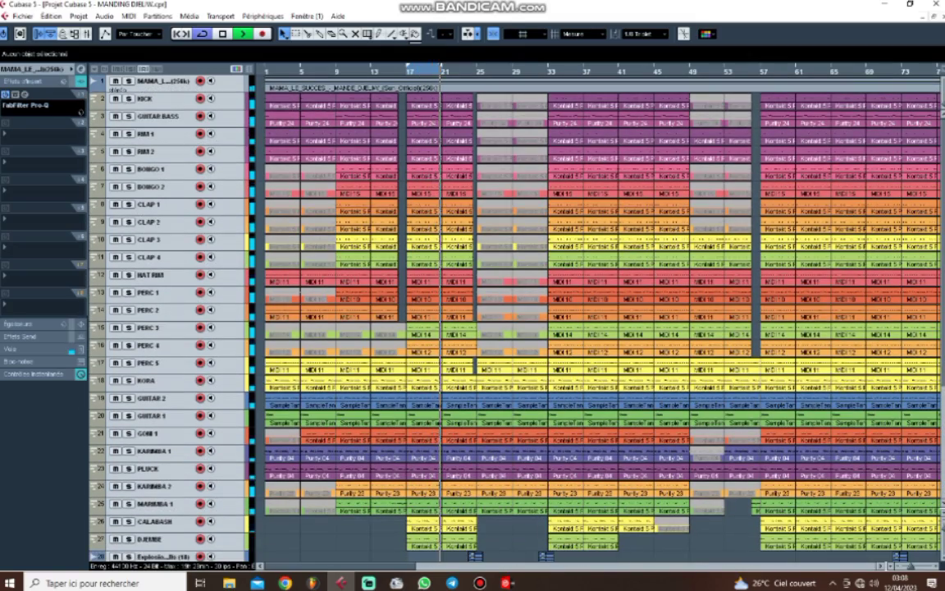
# Show the audio track's basic settings in the Inspector and reduce all tracks to a medium height
pyautogui.click(33, 70)
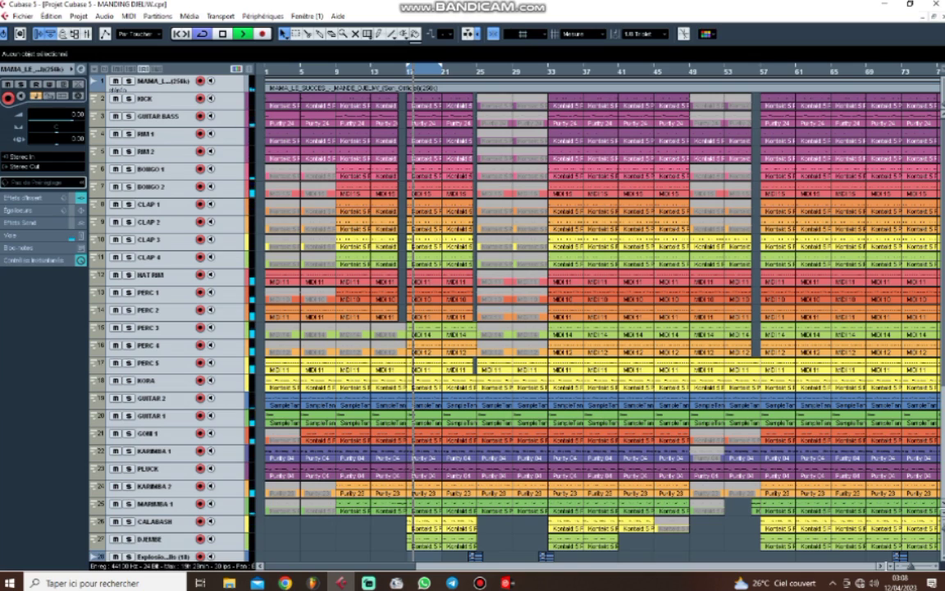
pyautogui.hotkey('shift', 'g')
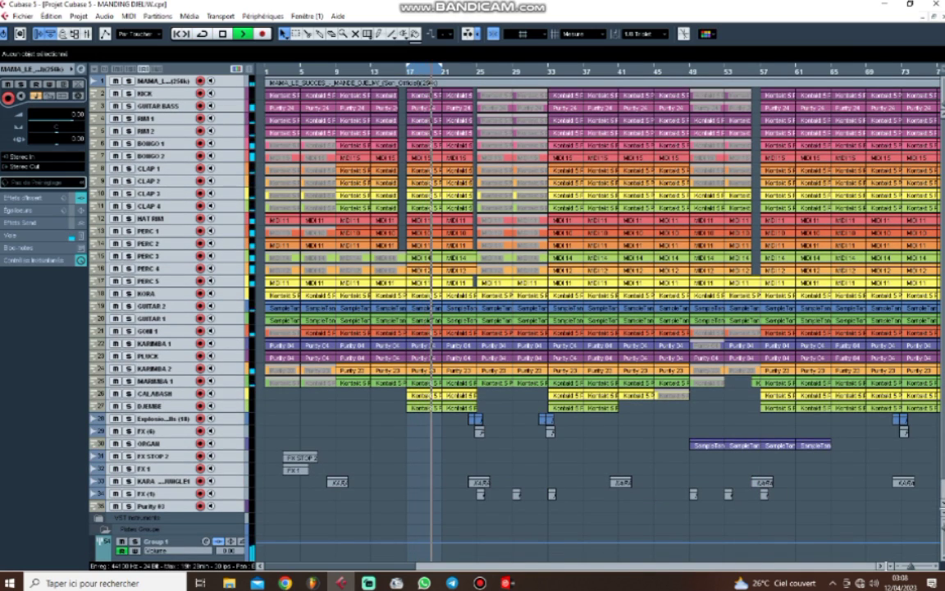
pyautogui.hotkey('shift', 'h')
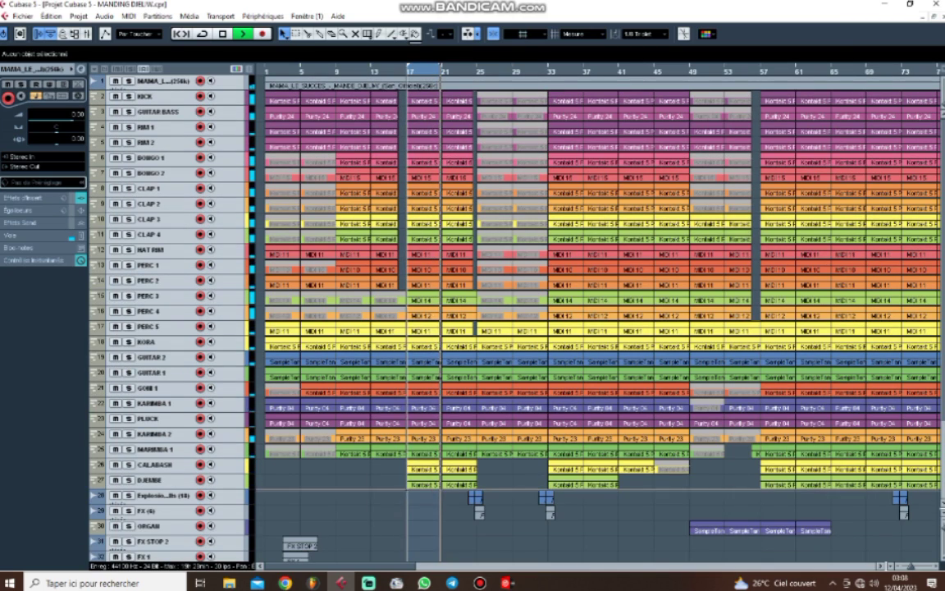
# Select the CALABASH track and examine the playing arrangement as an overview and up close around bars 16 to 36
pyautogui.hscroll(1, 598, 321)
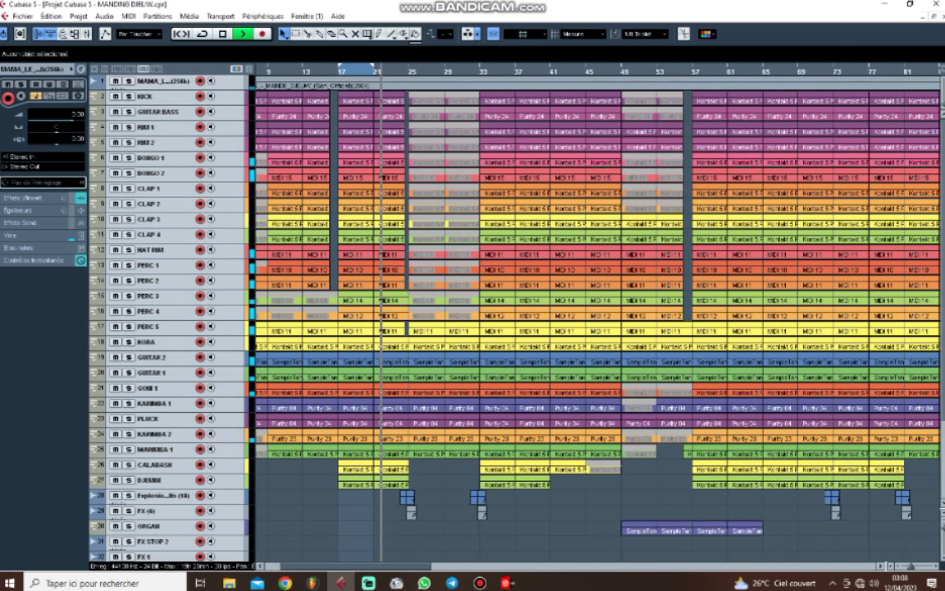
pyautogui.click(164, 465)
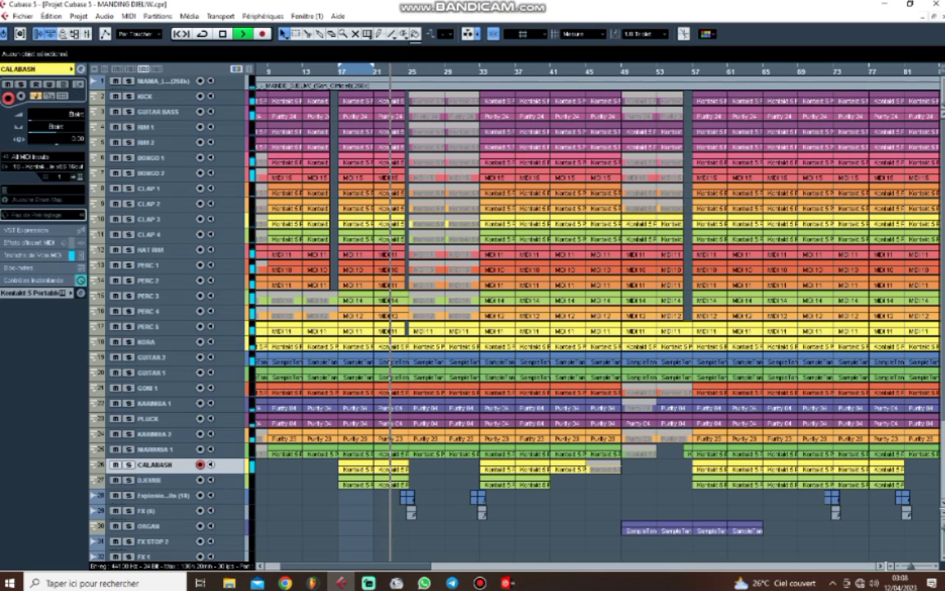
pyautogui.press('g')
pyautogui.press('g')
pyautogui.press('g')
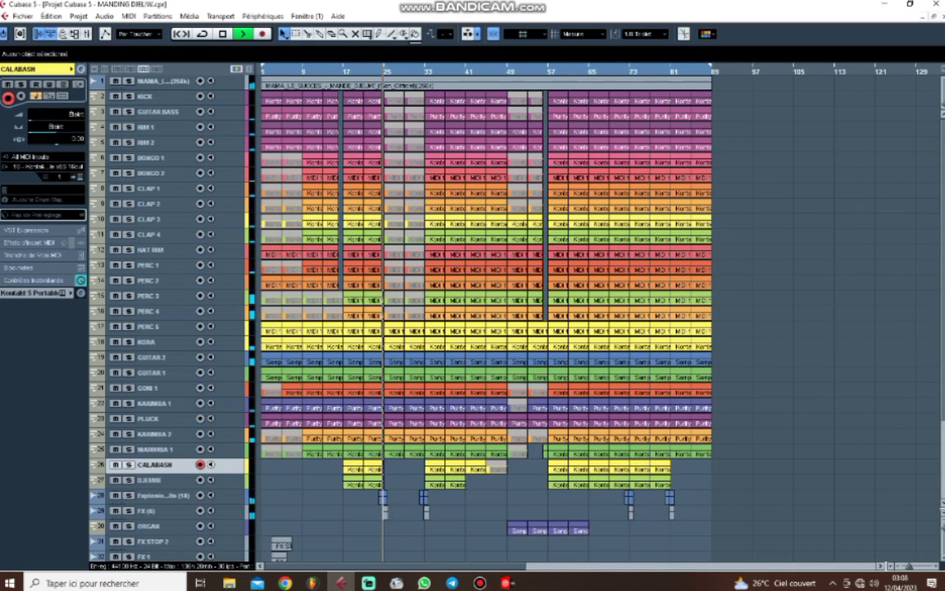
pyautogui.press('h')
pyautogui.press('h')
pyautogui.press('h')
pyautogui.press('h')
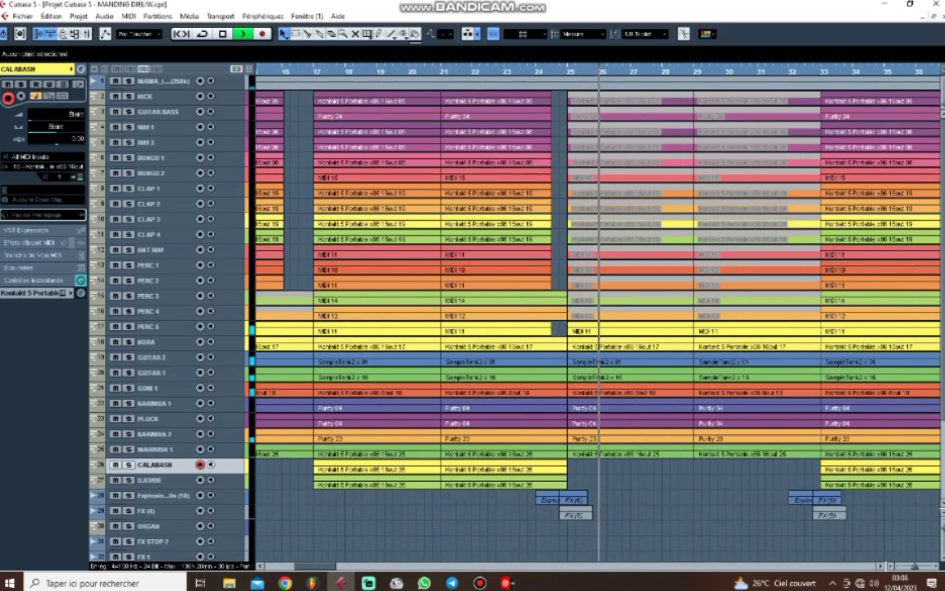
# Examine the effect parts below the instrument tracks around bars 21 to 56, down to the Group 1 volume lane
pyautogui.hscroll(2, 598, 318)
pyautogui.scroll(-3, 597, 319)
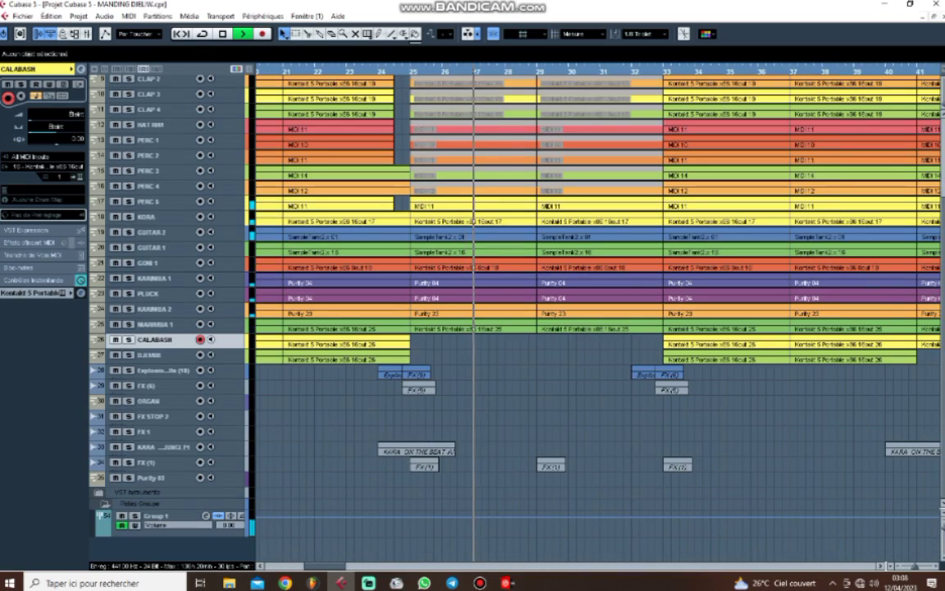
pyautogui.scroll(2, 598, 319)
pyautogui.press('g')
pyautogui.press('g')
pyautogui.press('g')
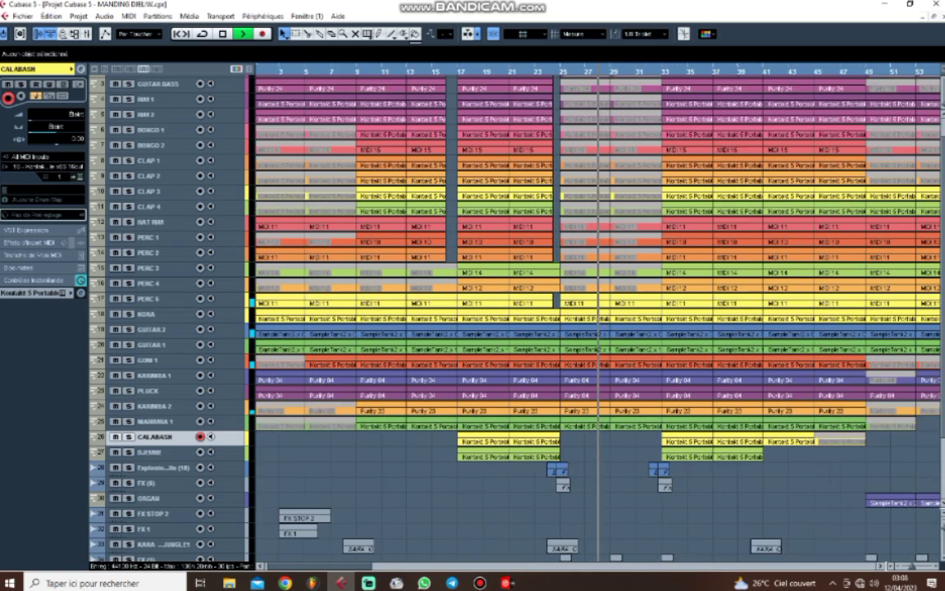
pyautogui.press('h')
pyautogui.press('h')
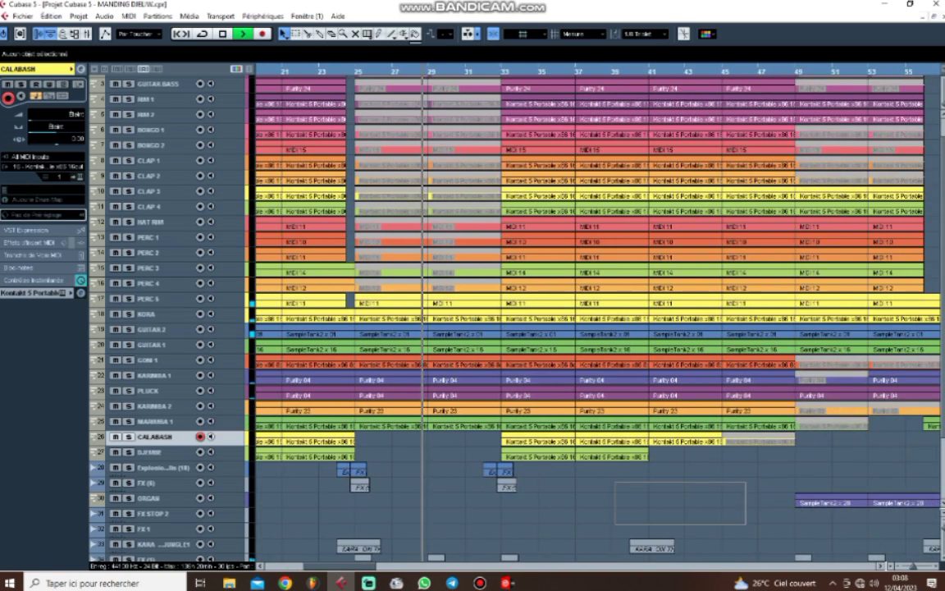
pyautogui.scroll(-4, 597, 318)
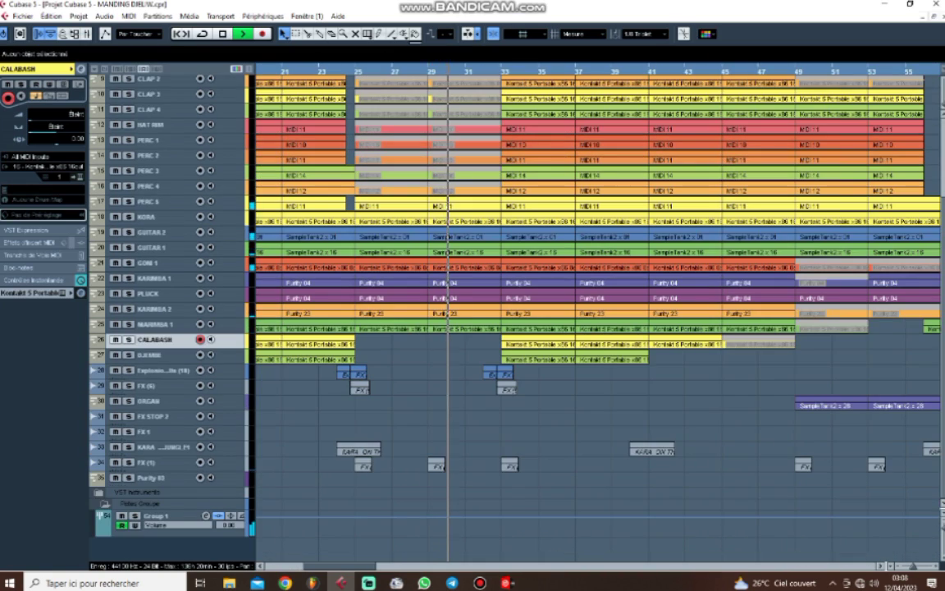
pyautogui.scroll(5, 598, 318)
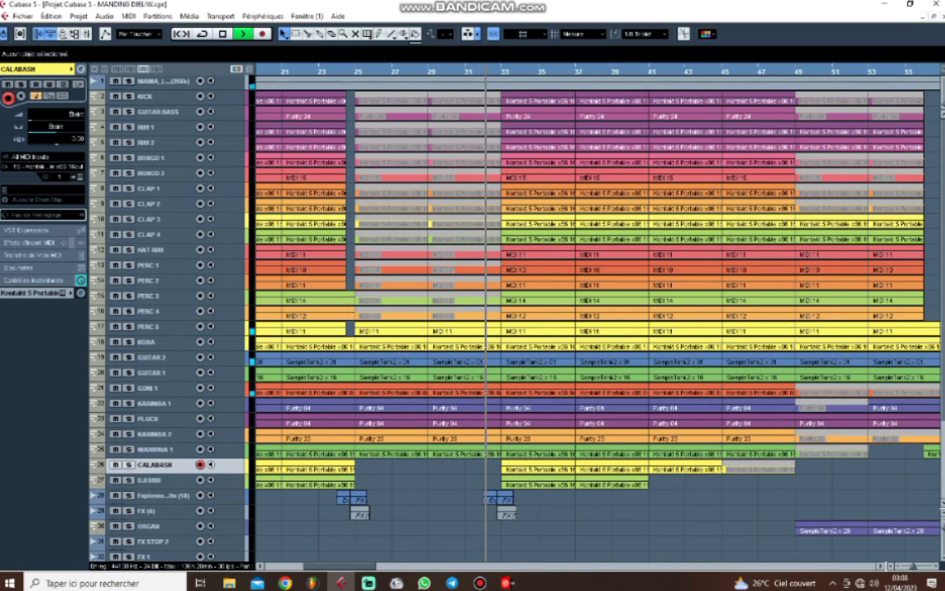
# Select the MAMA_LE_SUCCES audio event and review the whole arrangement, then the parts around bars 25 to 57 up close
pyautogui.click(598, 83)
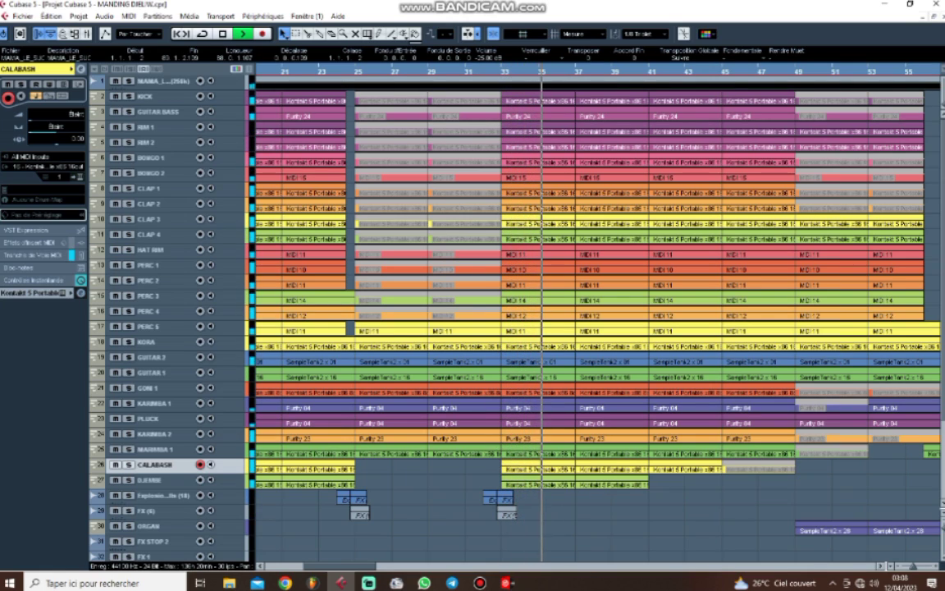
pyautogui.press('g')
pyautogui.press('g')
pyautogui.press('g')
pyautogui.press('g')
pyautogui.press('g')
pyautogui.press('g')
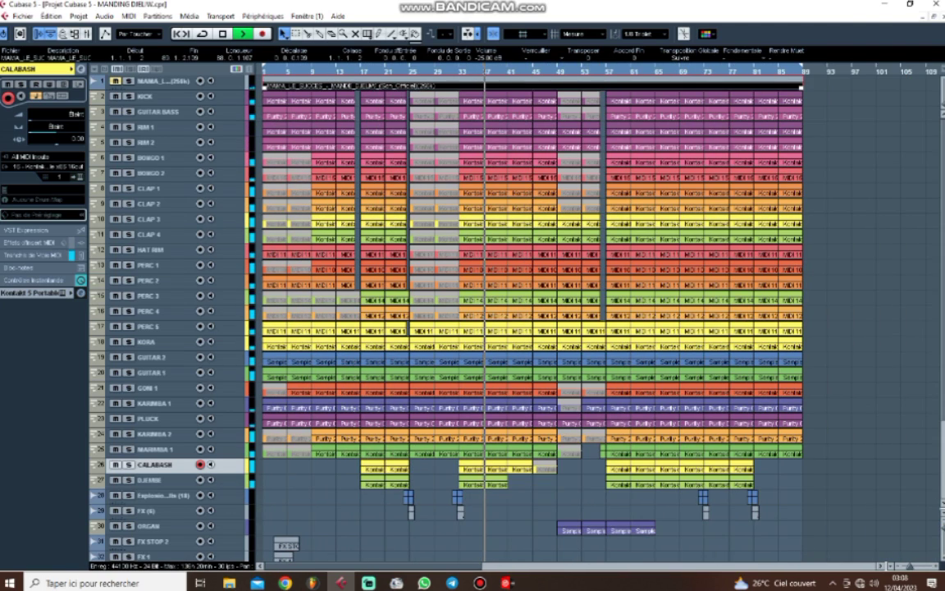
pyautogui.press('h')
pyautogui.press('h')
pyautogui.press('h')
pyautogui.press('h')
pyautogui.press('h')
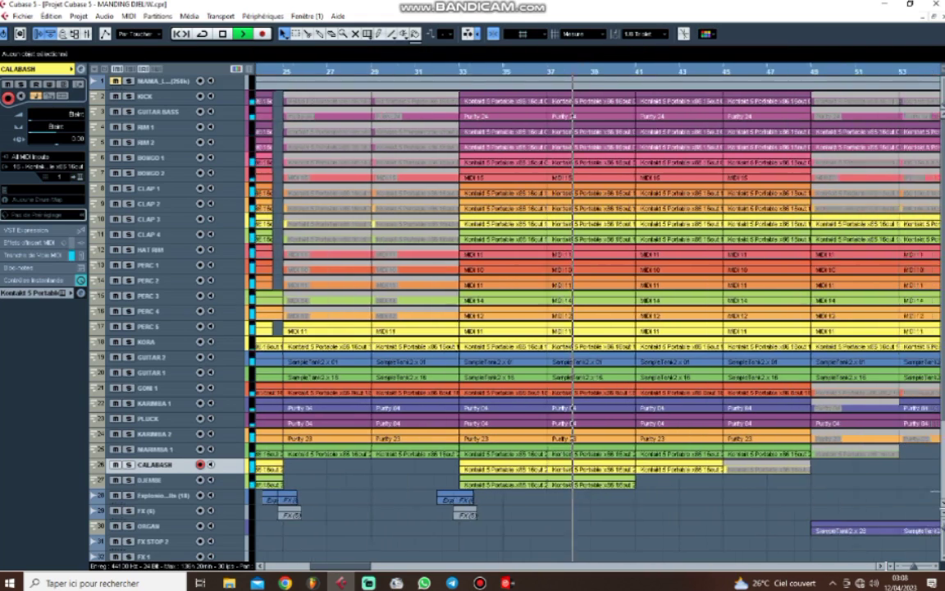
pyautogui.hscroll(3, 599, 320)
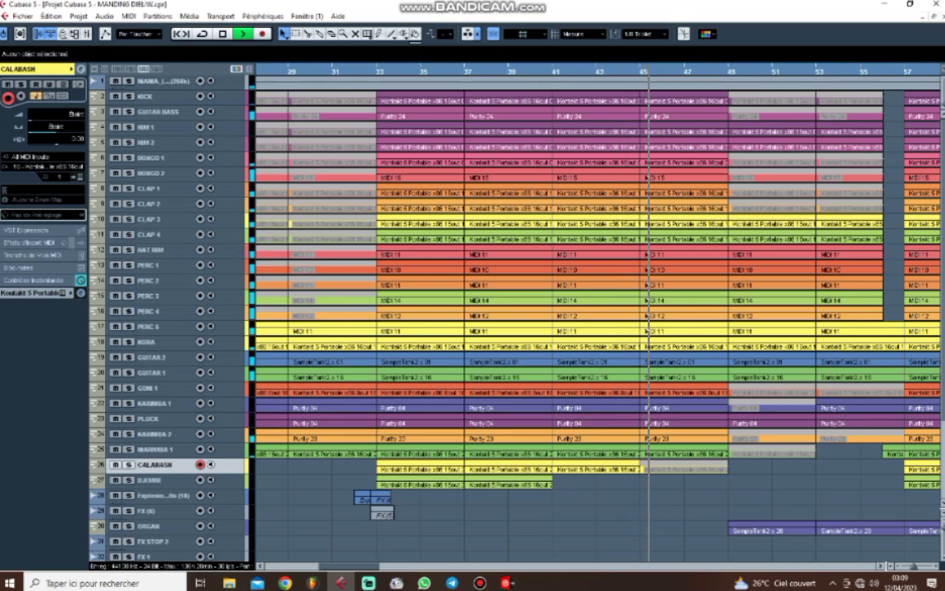
pyautogui.click(480, 582)
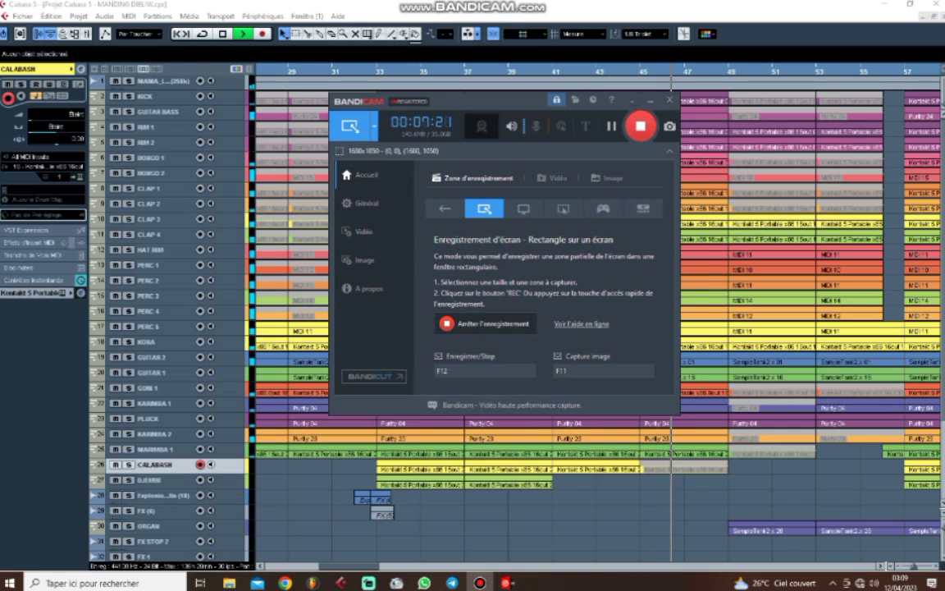
pyautogui.click(651, 100)
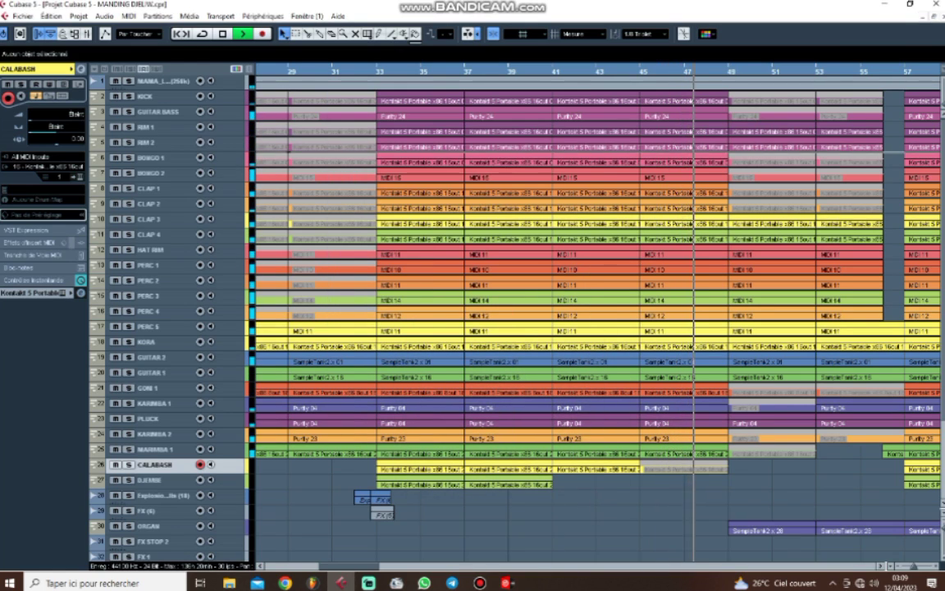
# Open the ORGAN track's part at bar 49 in the Key Editor, examine its notes and return to the project
pyautogui.hscroll(5, 599, 320)
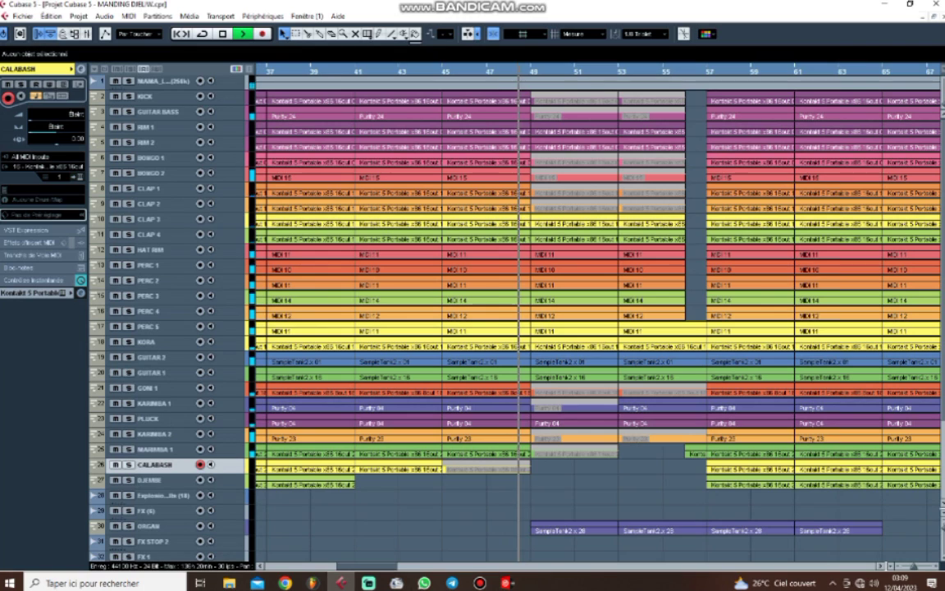
pyautogui.press('h')
pyautogui.hscroll(5, 598, 320)
pyautogui.click(585, 528)
pyautogui.click(566, 502)
pyautogui.doubleClick(476, 528)
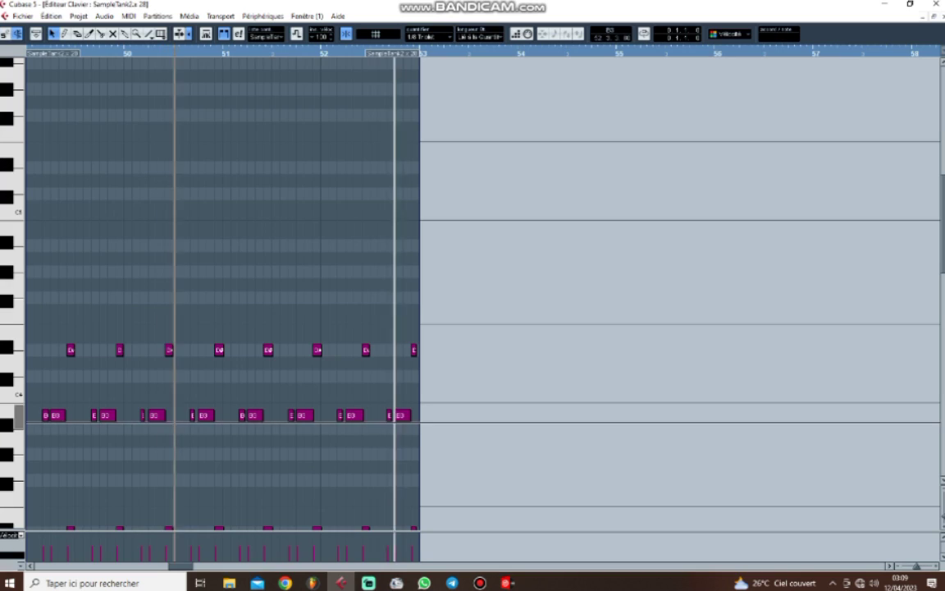
pyautogui.scroll(-2, 283, 296)
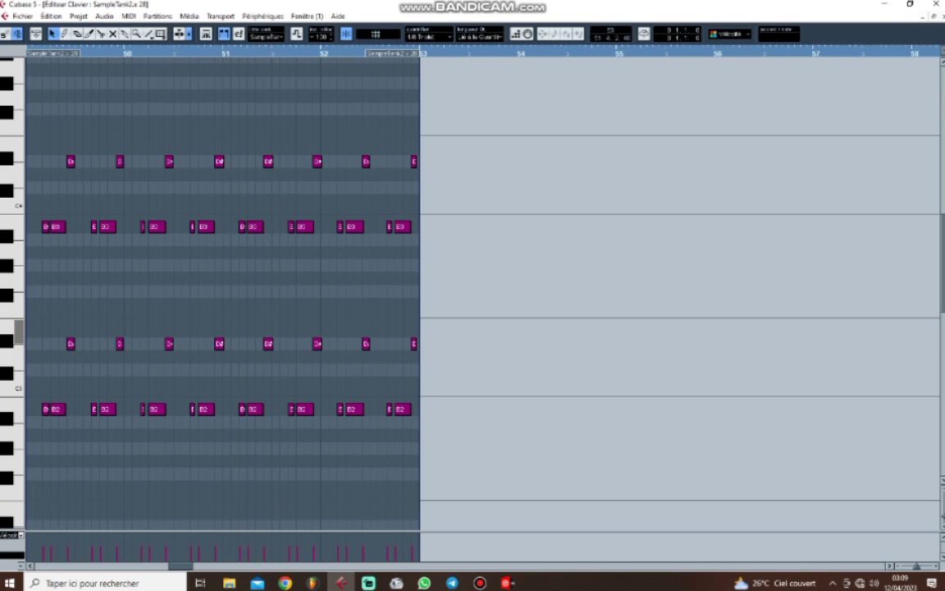
pyautogui.press('Return')
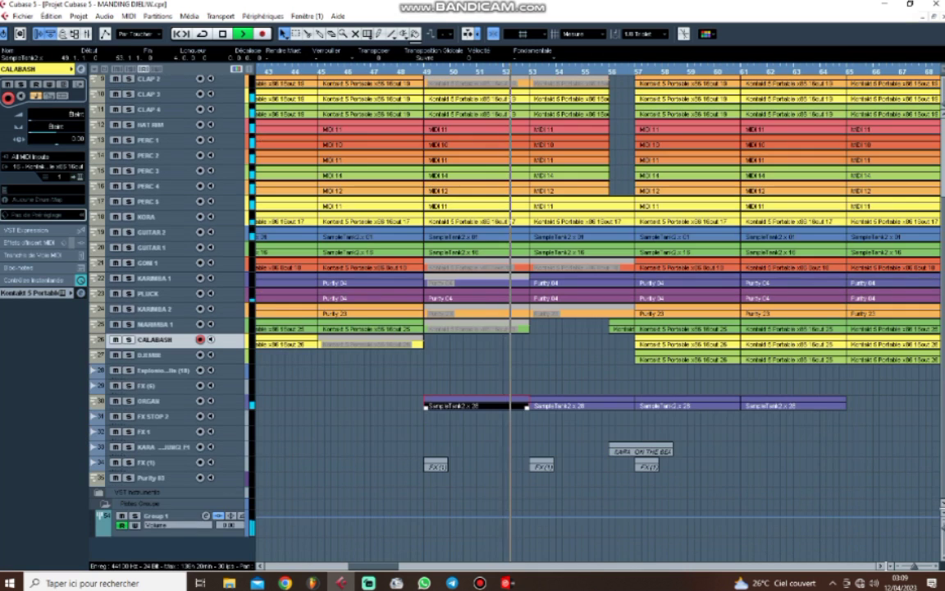
# View the notes of the ORGAN part at bar 53 in the Key Editor, close the editor and deselect the part
pyautogui.scroll(-3, 599, 320)
pyautogui.doubleClick(574, 405)
pyautogui.scroll(-2, 574, 328)
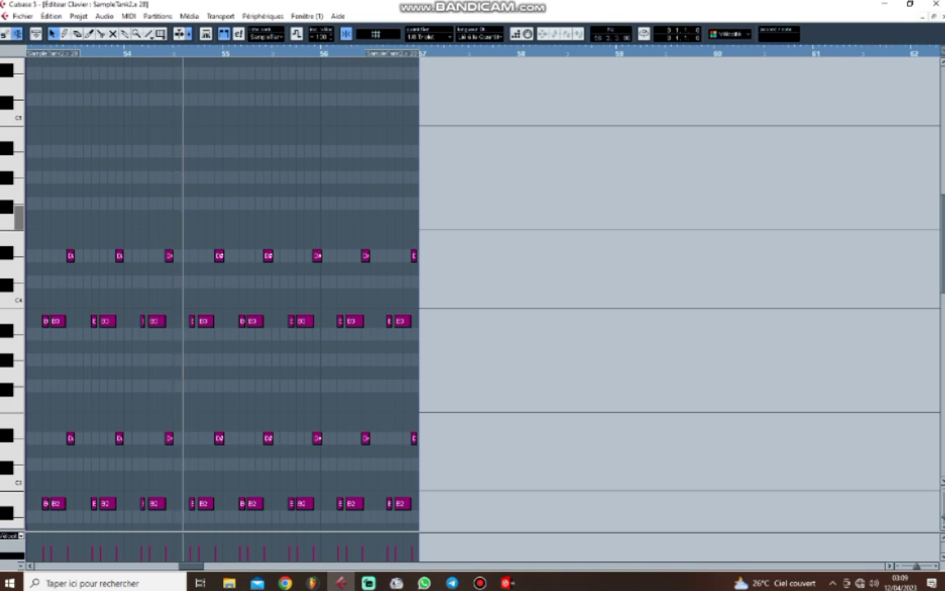
pyautogui.press('Return')
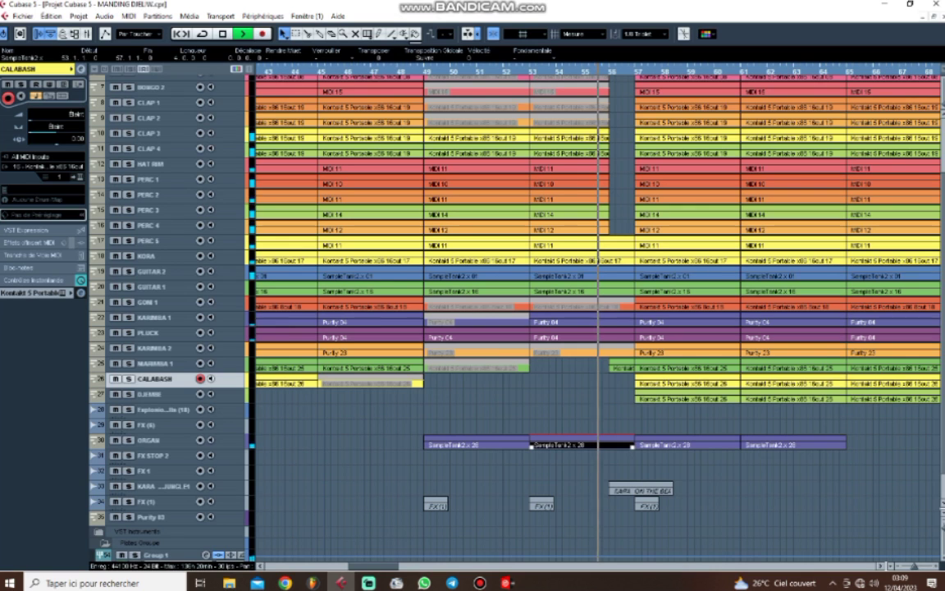
pyautogui.click(603, 476)
# Inspect the notes of the ORGAN part at bar 57 in the Key Editor and go back to the arrangement
pyautogui.hscroll(2, 603, 476)
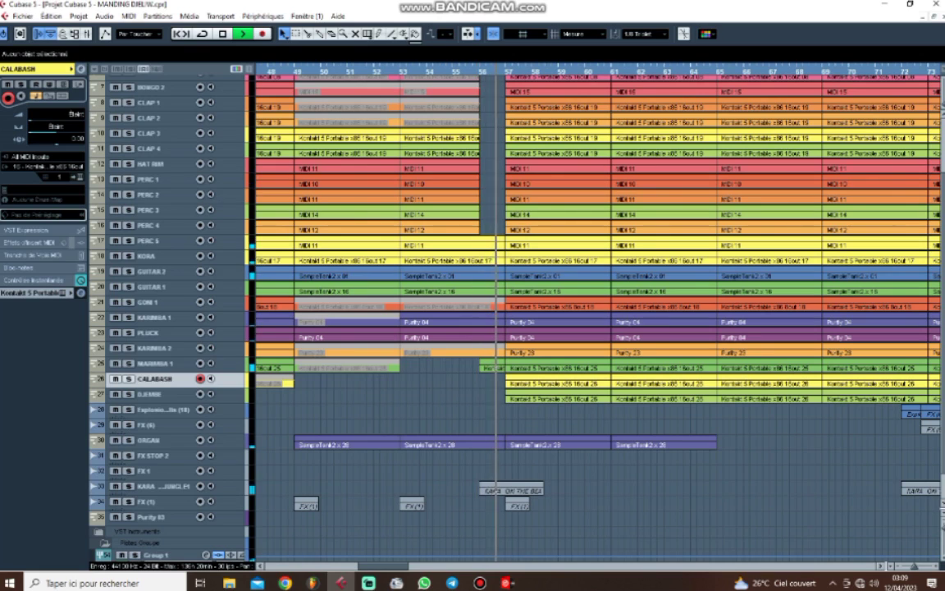
pyautogui.scroll(-2, 603, 328)
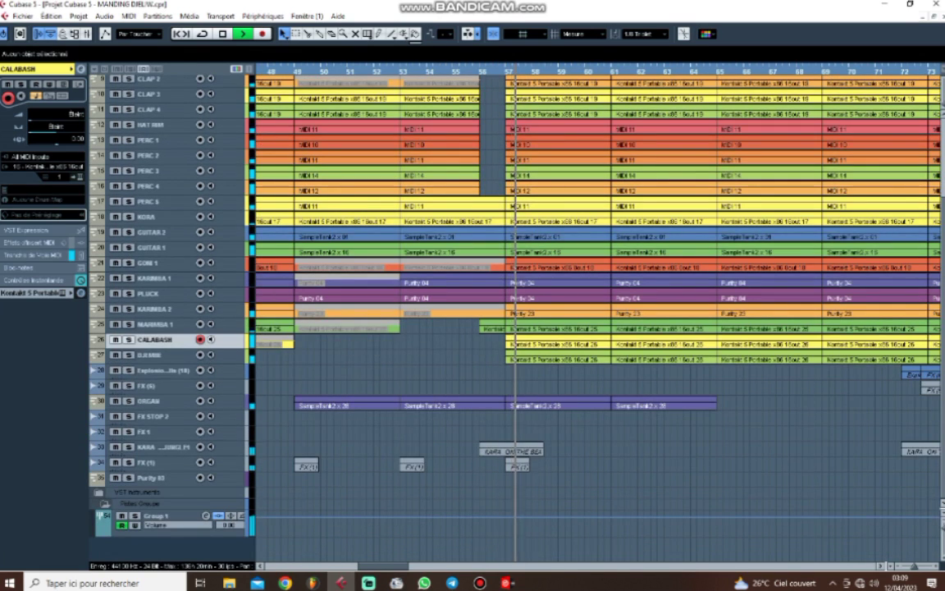
pyautogui.doubleClick(562, 403)
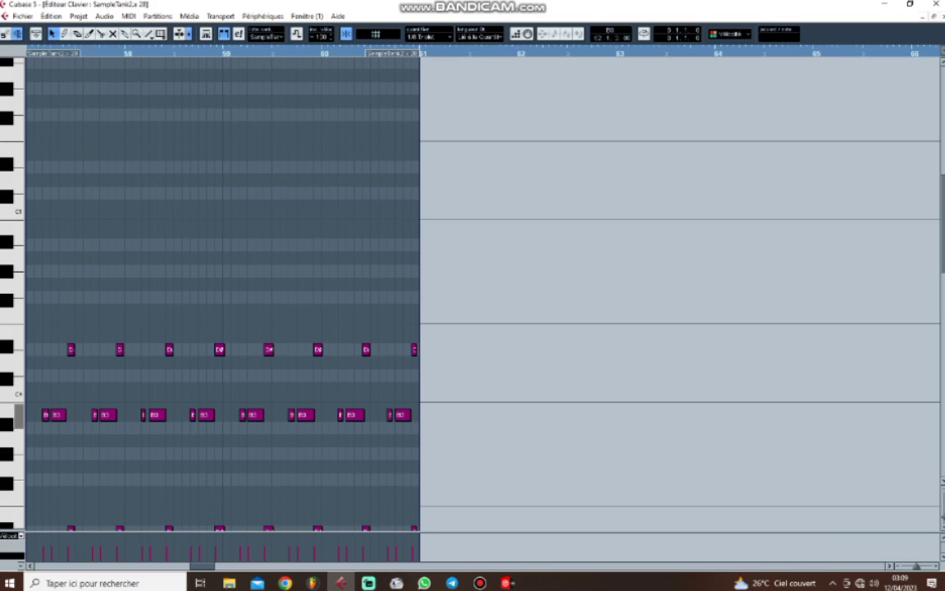
pyautogui.scroll(-1, 562, 403)
pyautogui.scroll(-1, 563, 403)
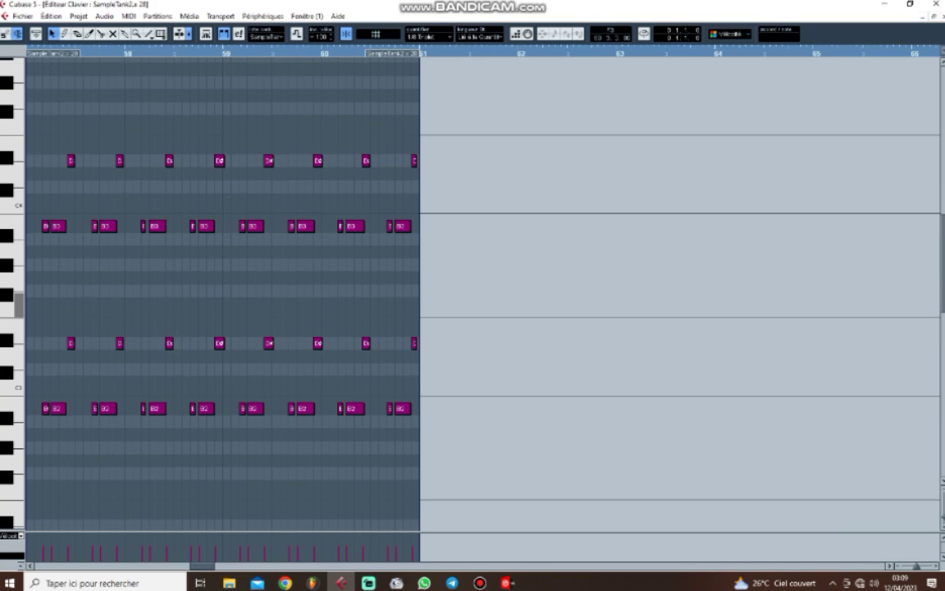
pyautogui.press('Return')
pyautogui.moveTo(604, 408); pyautogui.dragTo(691, 424)
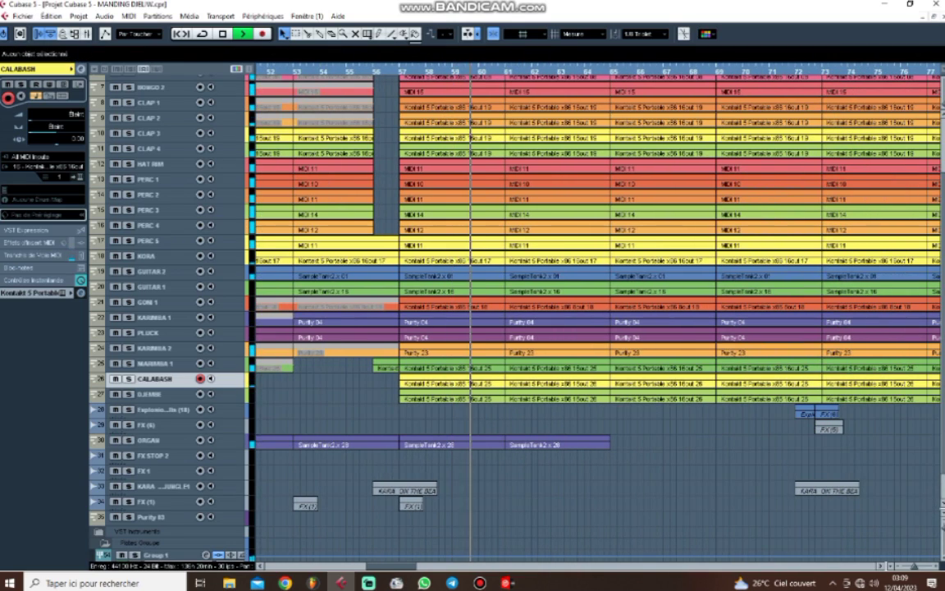
# Examine the arrangement's final section from bar 57 to its end at bar 89, zoomed out and up close
pyautogui.press('g')
pyautogui.press('g')
pyautogui.press('g')
pyautogui.hscroll(1, 691, 424)
pyautogui.hscroll(4, 598, 320)
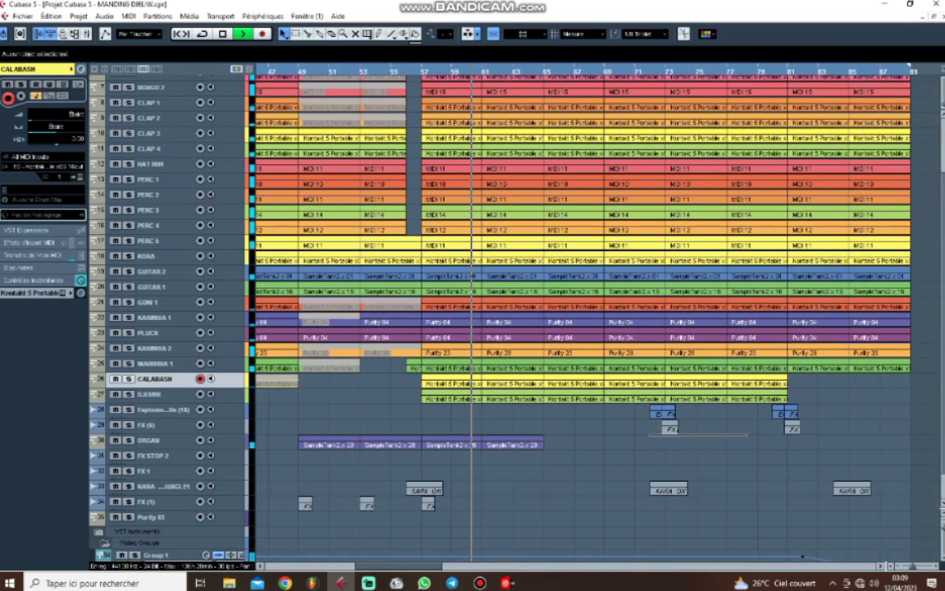
pyautogui.scroll(2, 597, 320)
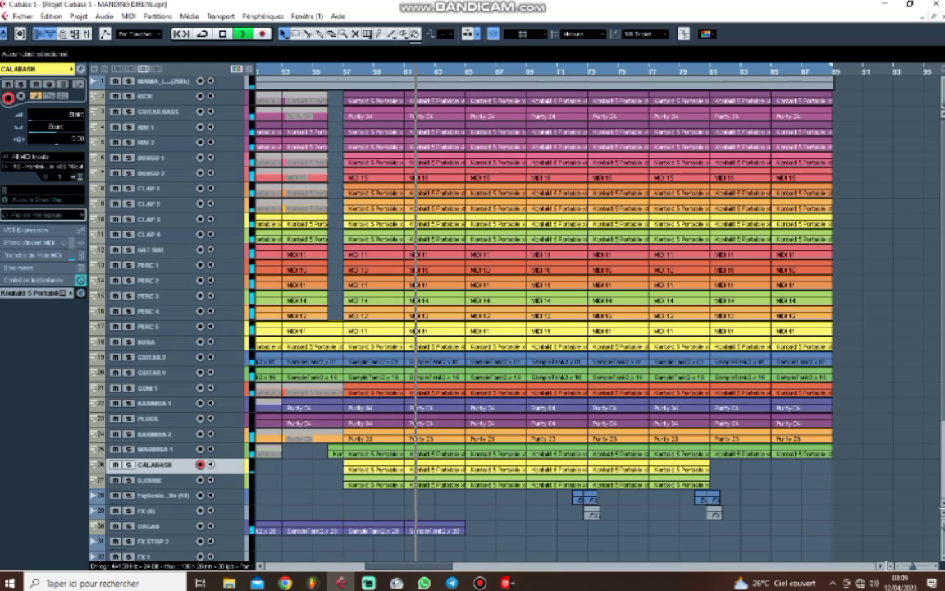
pyautogui.press('h')
pyautogui.press('h')
pyautogui.press('h')
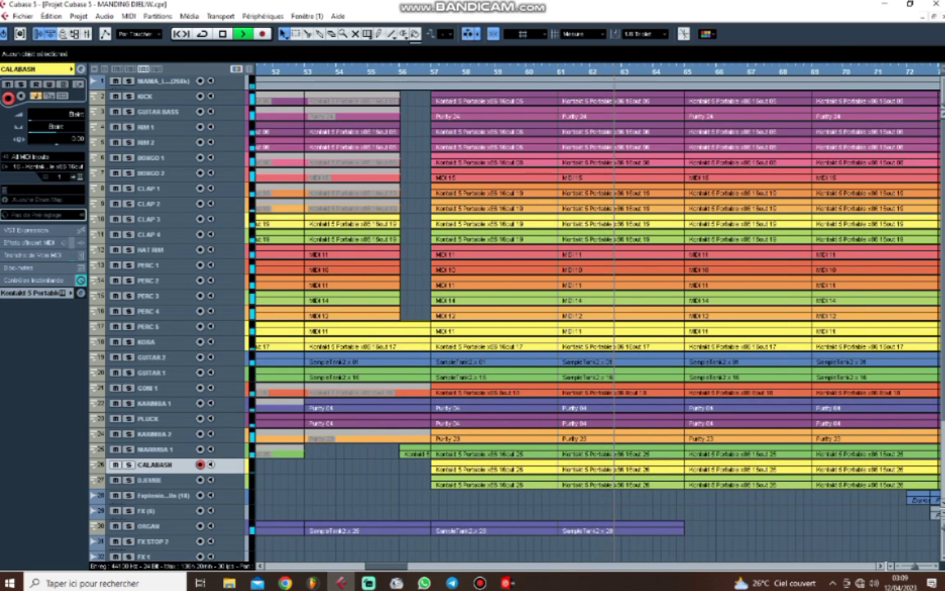
pyautogui.press('h')
pyautogui.press('h')
pyautogui.press('h')
pyautogui.press('h')
pyautogui.press('h')
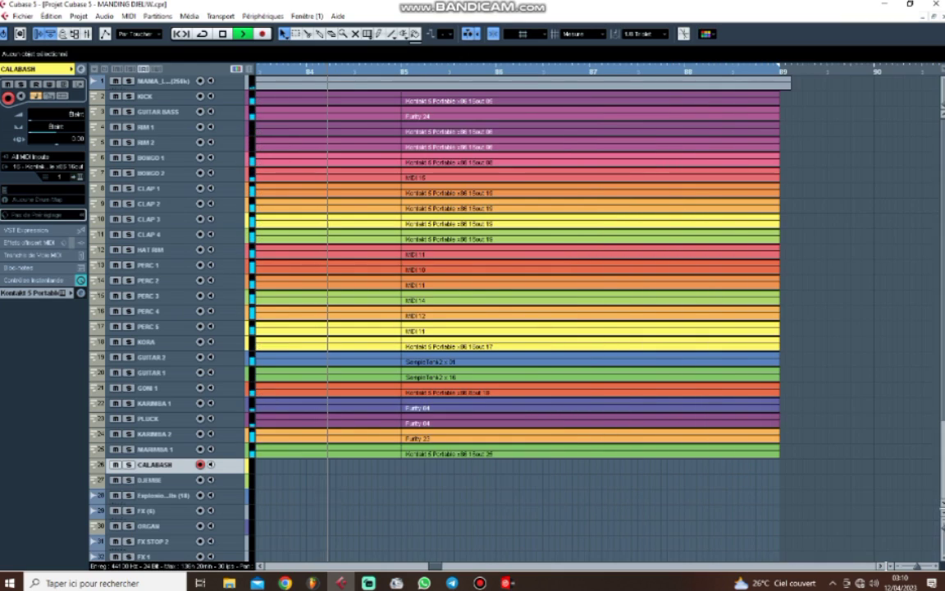
# Examine the Group 1 volume automation at the end of the song and how all parts line up in the full arrangement
pyautogui.scroll(-3, 517, 320)
pyautogui.scroll(3, 517, 321)
pyautogui.scroll(-3, 518, 320)
pyautogui.press('g')
pyautogui.press('g')
pyautogui.press('g')
pyautogui.press('g')
pyautogui.press('g')
pyautogui.press('g')
pyautogui.press('g')
pyautogui.press('g')
pyautogui.press('g')
pyautogui.press('g')
pyautogui.press('g')
pyautogui.press('g')
pyautogui.press('g')
pyautogui.press('g')
pyautogui.press('g')
pyautogui.press('g')
pyautogui.press('g')
pyautogui.press('g')
pyautogui.press('g')
pyautogui.press('g')
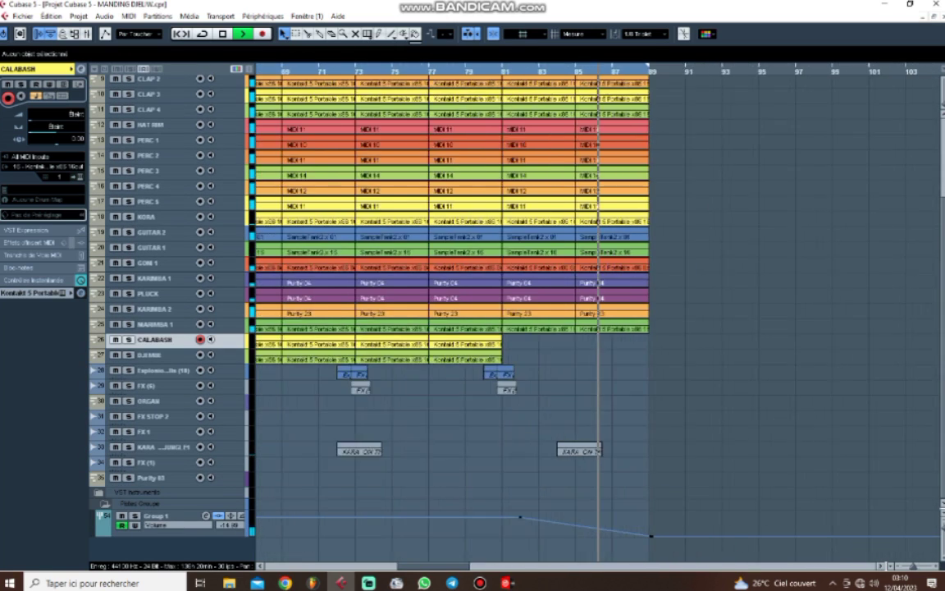
pyautogui.press('h')
pyautogui.press('h')
pyautogui.press('h')
pyautogui.press('h')
pyautogui.press('h')
pyautogui.press('h')
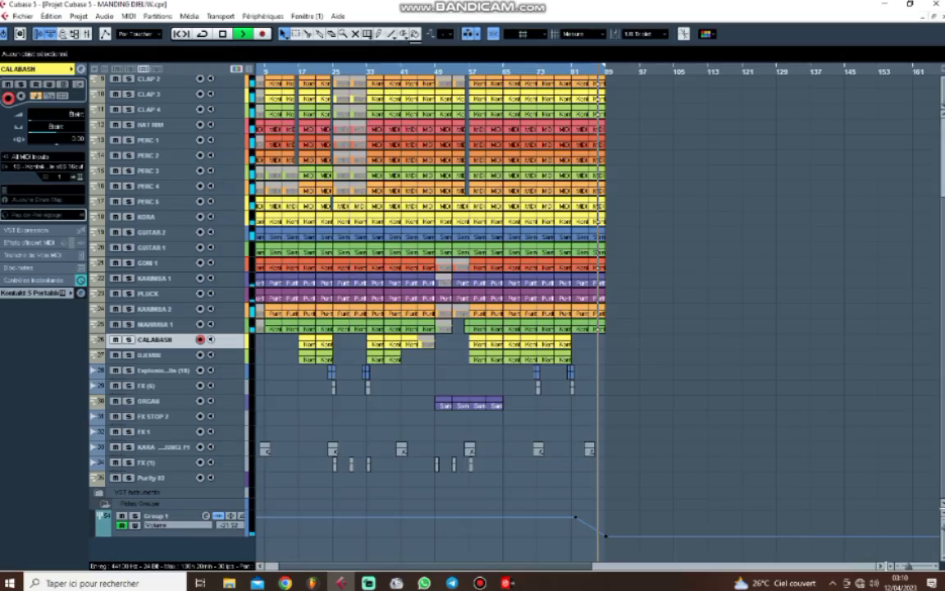